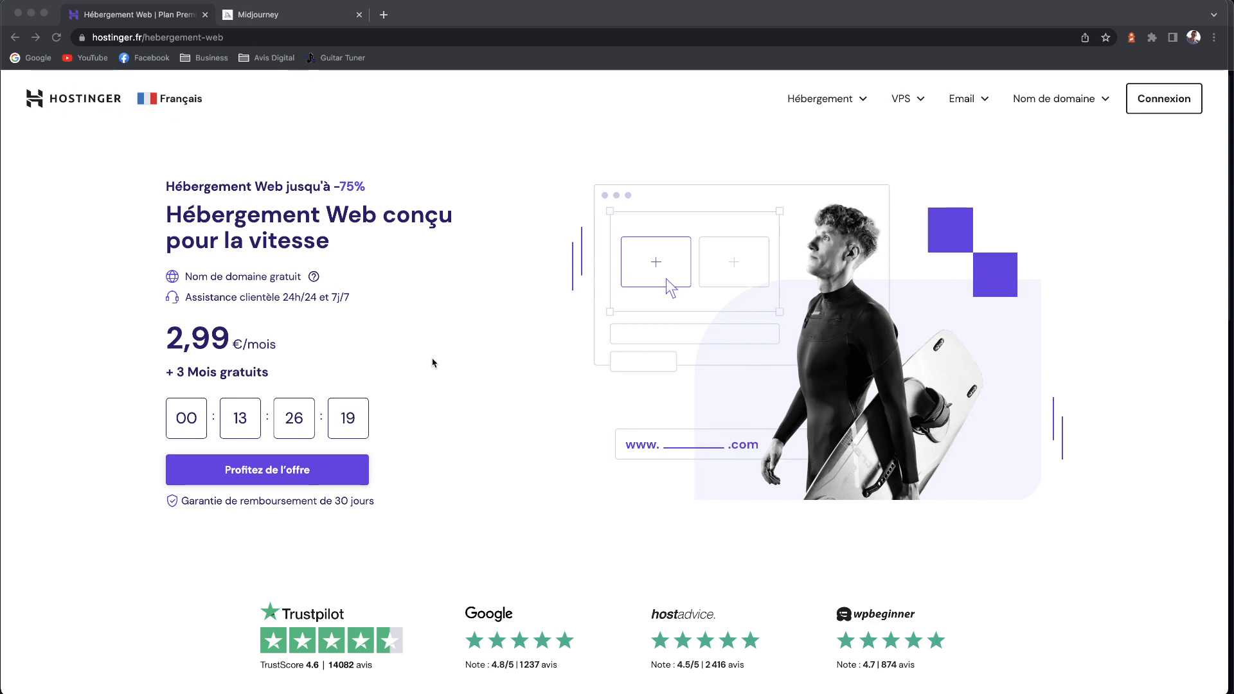
Compare the prices and features of the Hébergement à l'unité, Premium and Business web hosting plans
scroll(447, 358, "down", 5)
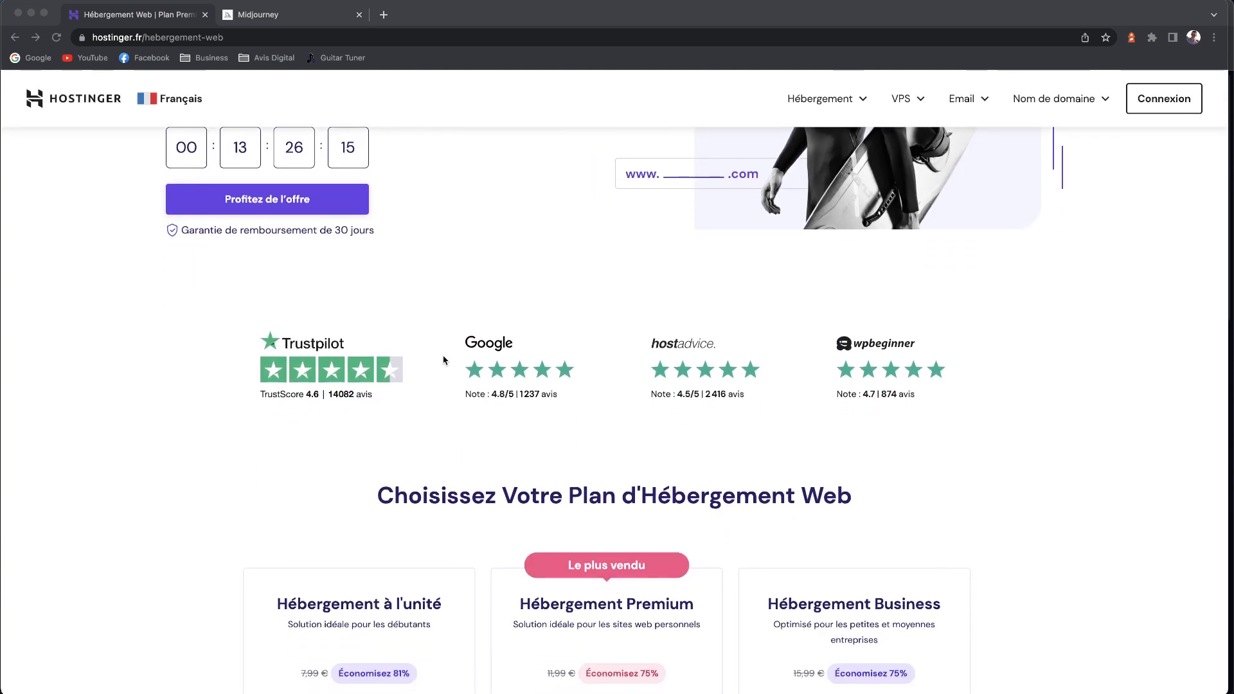
scroll(554, 460, "down", 6)
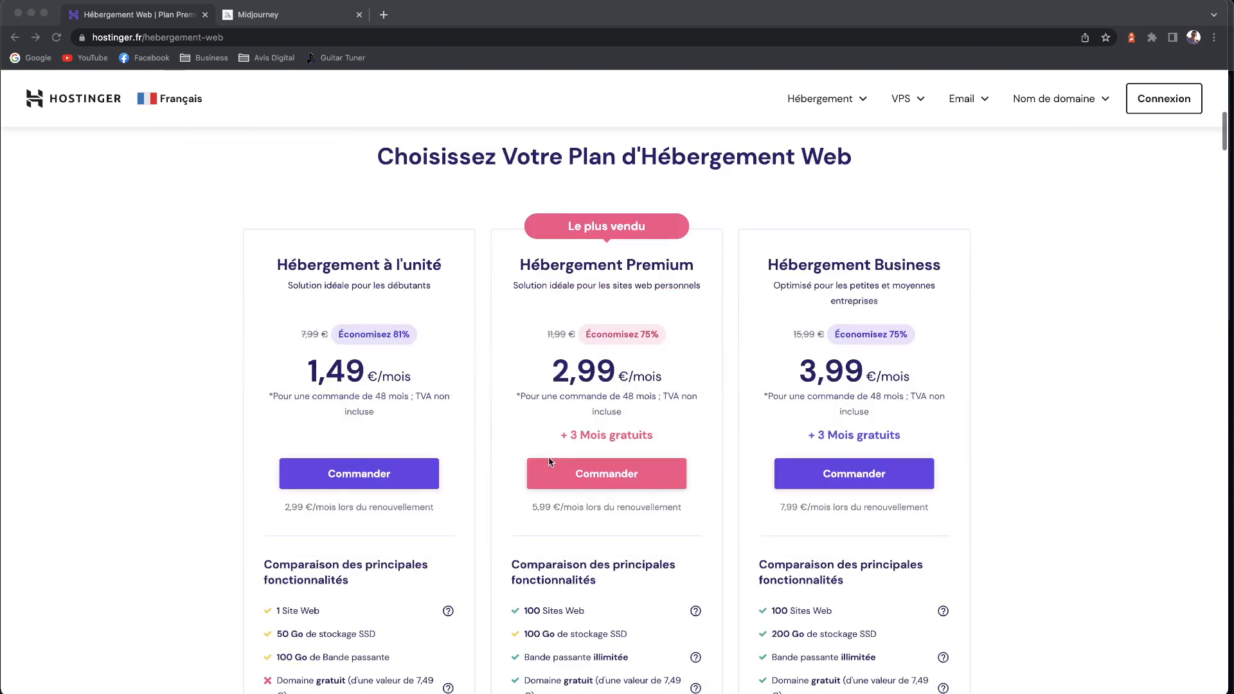
scroll(597, 495, "down", 4)
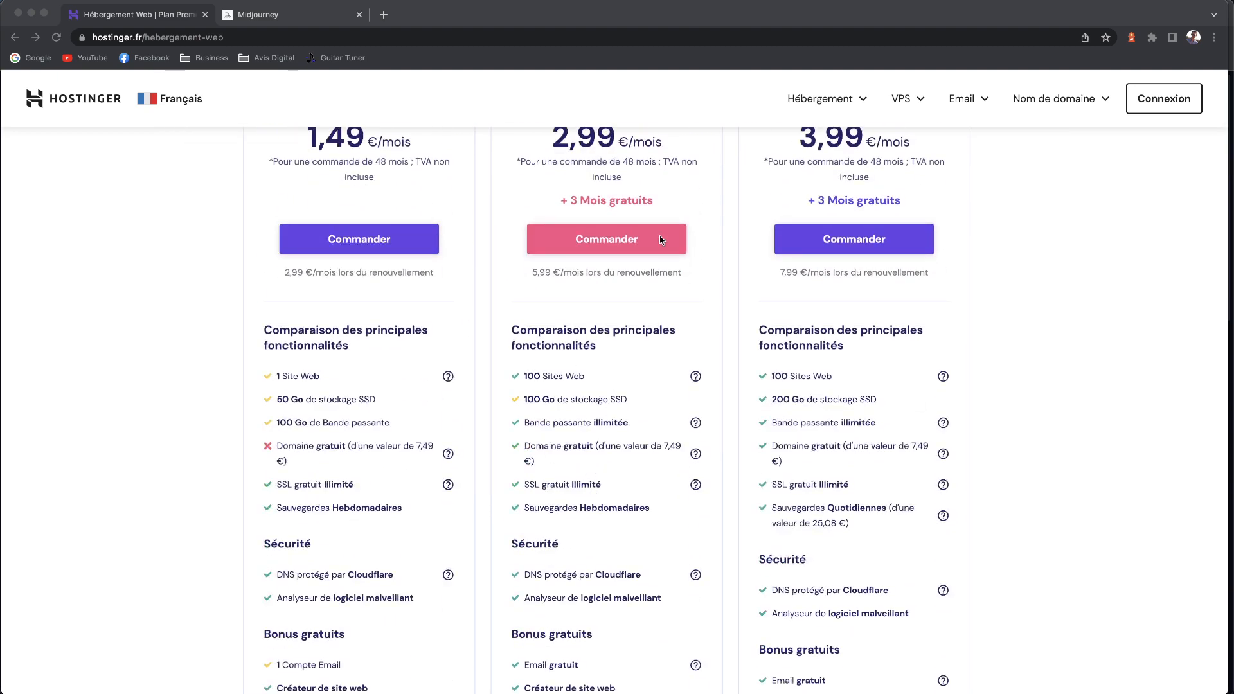
scroll(674, 446, "up", 1)
scroll(672, 369, "up", 2)
scroll(639, 388, "down", 4)
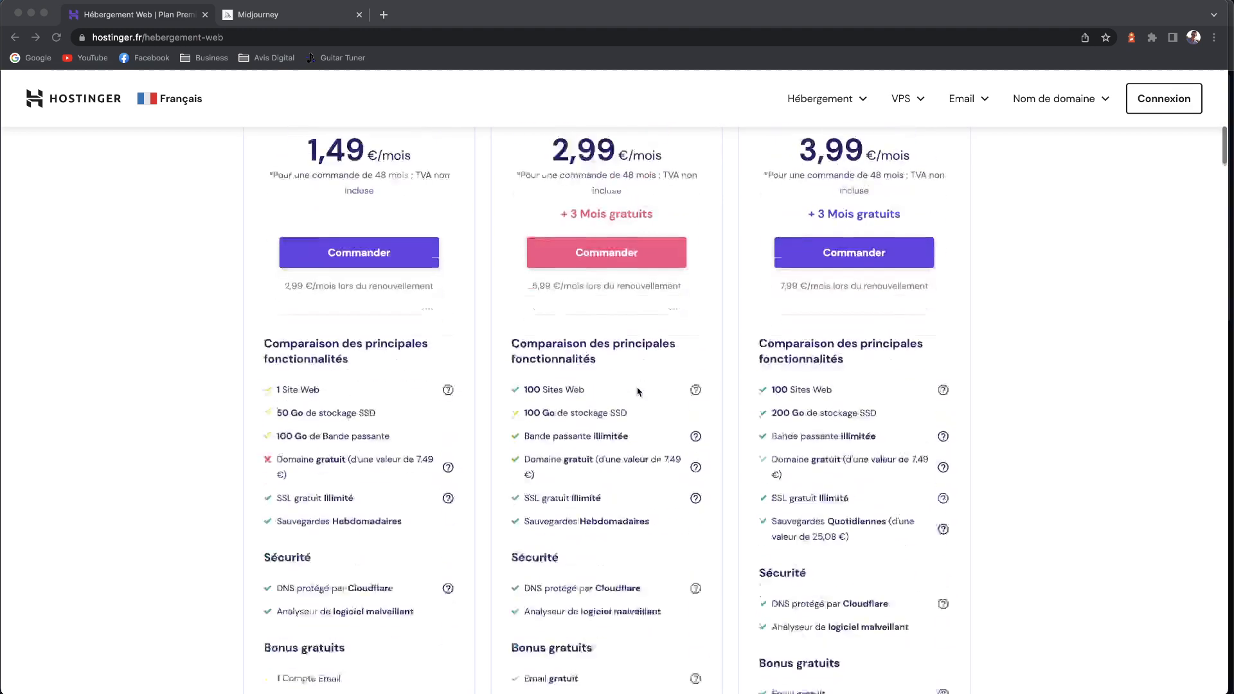
scroll(475, 354, "up", 6)
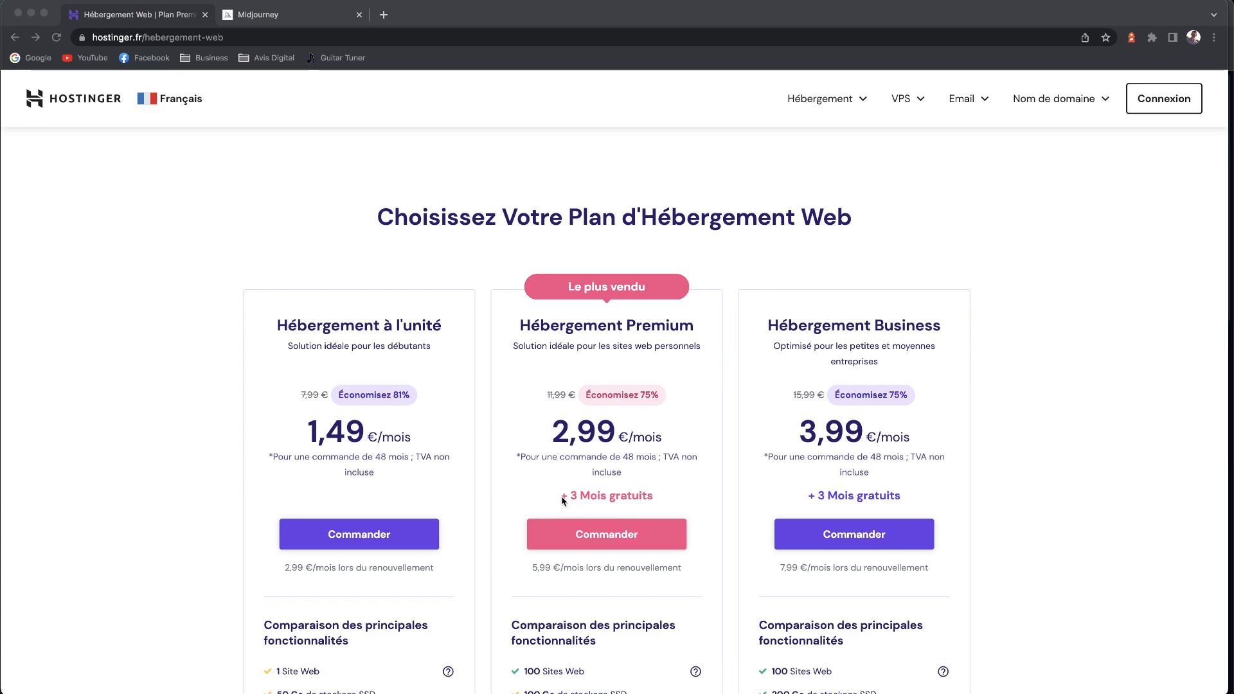
scroll(575, 501, "down", 5)
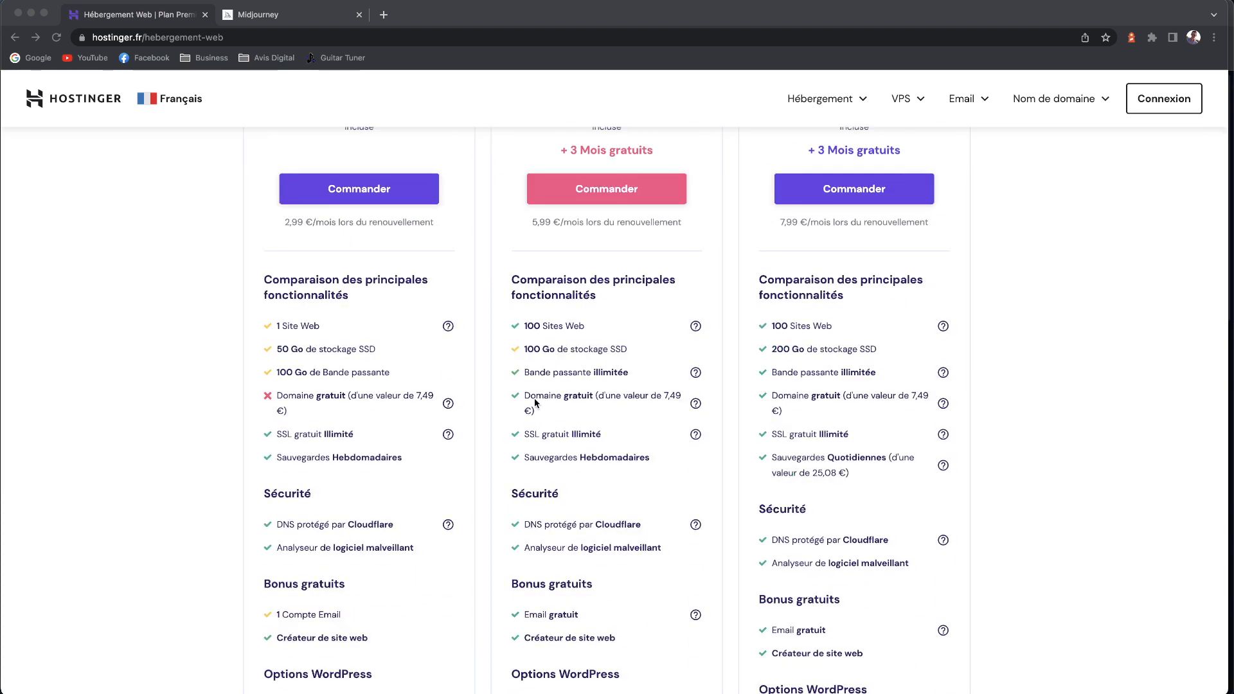
left_click(536, 400)
scroll(461, 314, "up", 2)
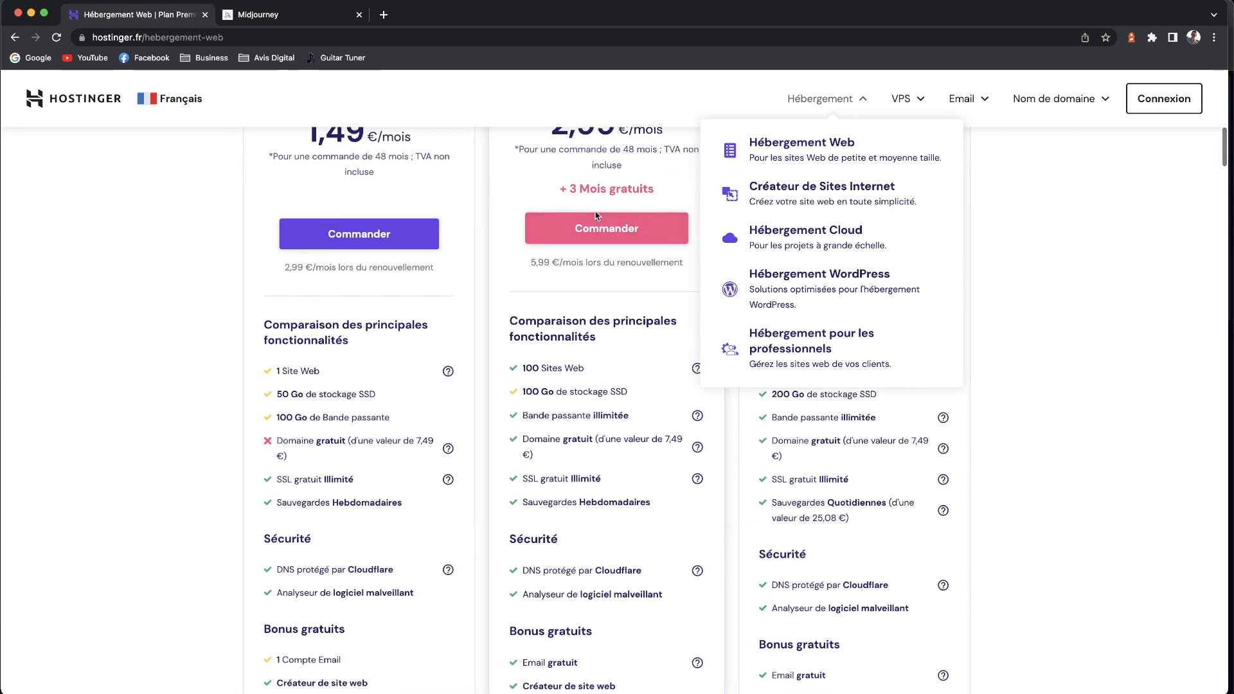
scroll(121, 209, "up", 3)
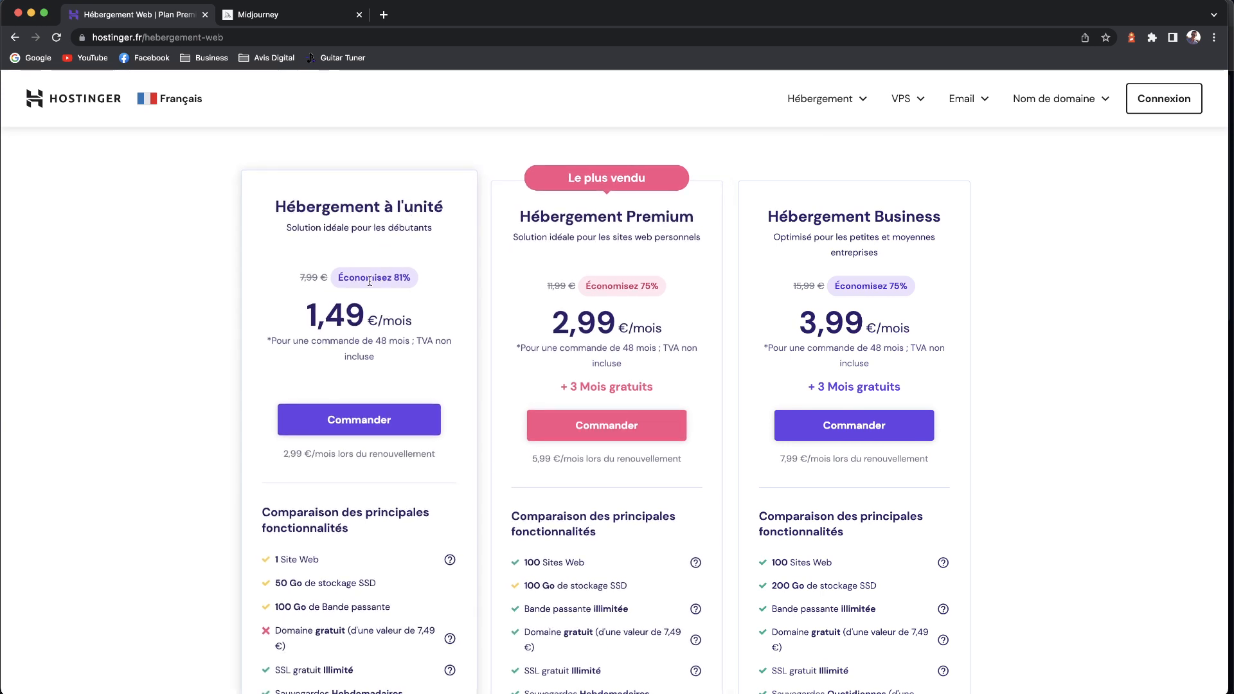
scroll(366, 349, "down", 2)
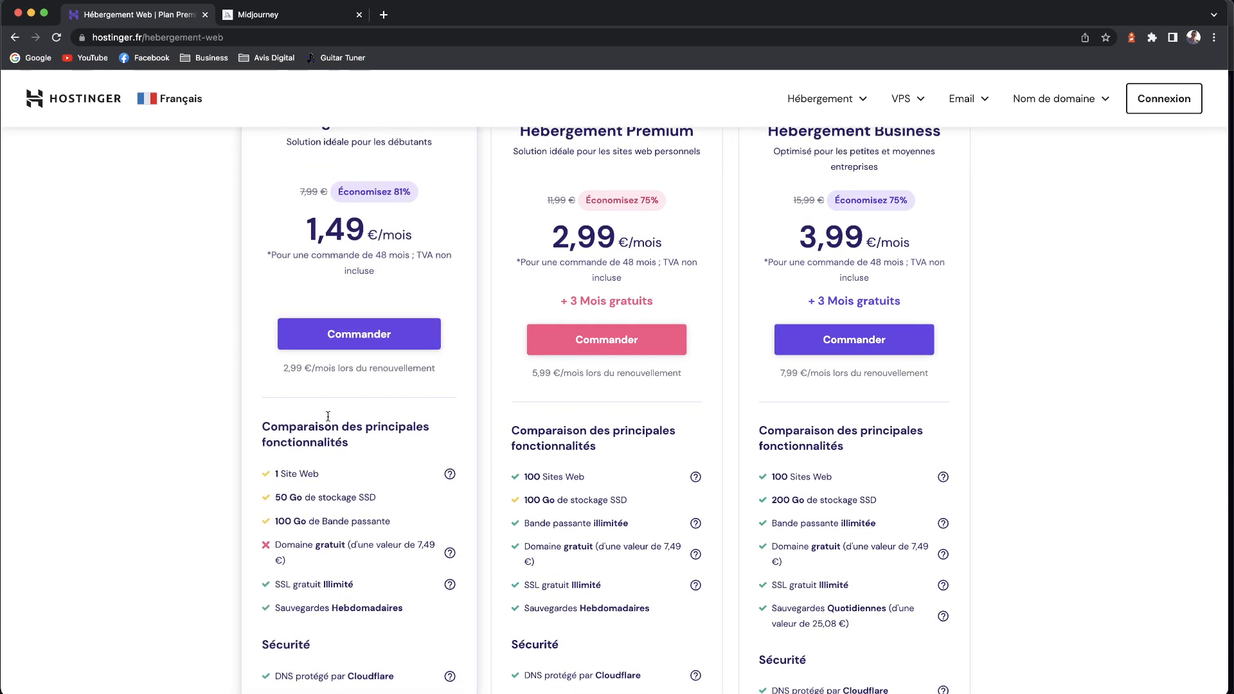
scroll(680, 268, "up", 3)
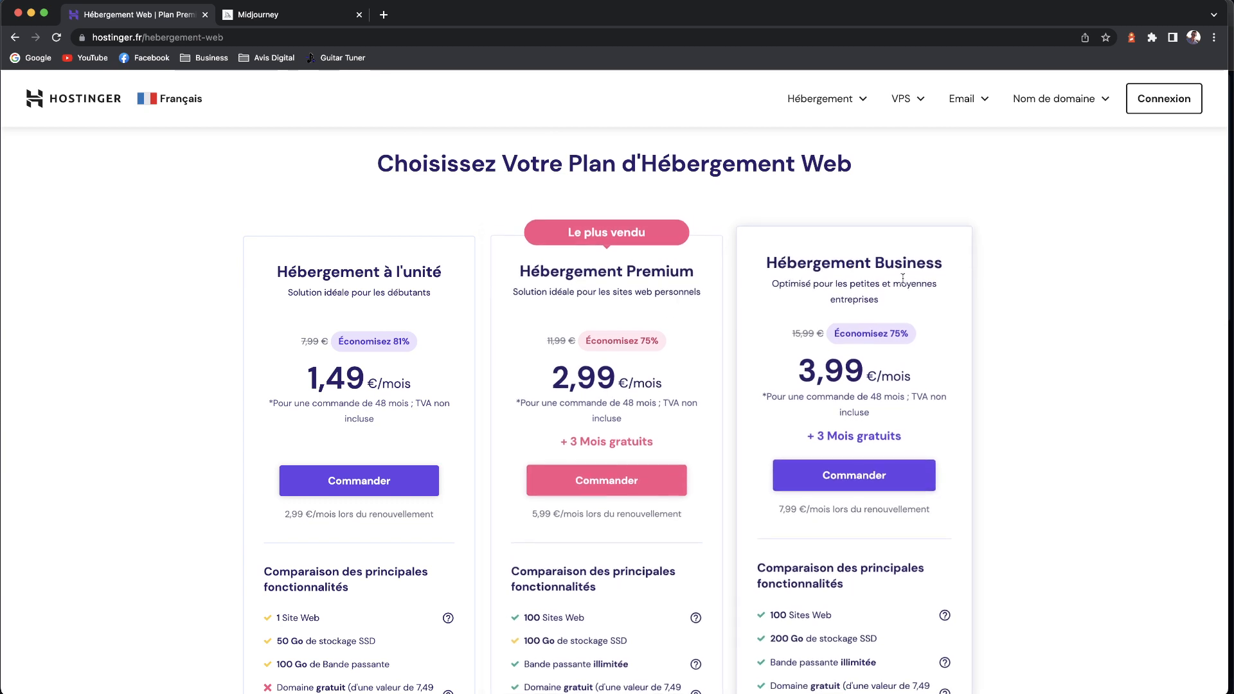
Order the Hébergement Premium plan and keep the 48-month period with 3 free months
left_click(591, 479)
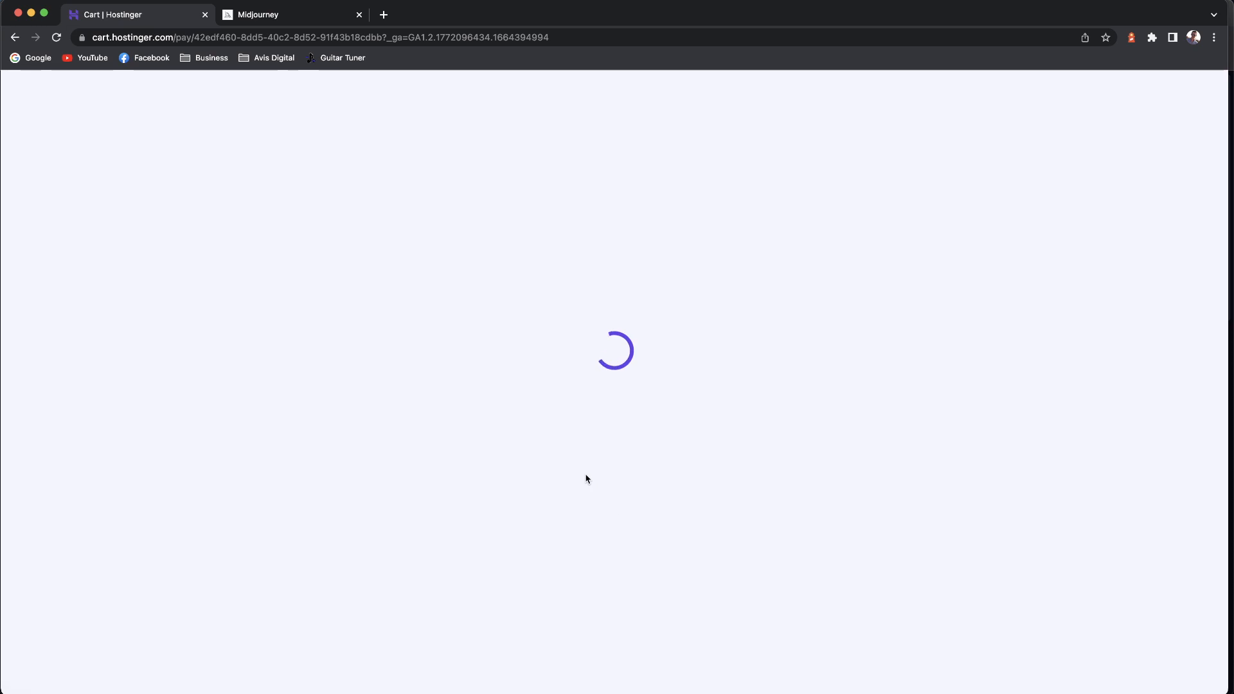
scroll(420, 485, "down", 1)
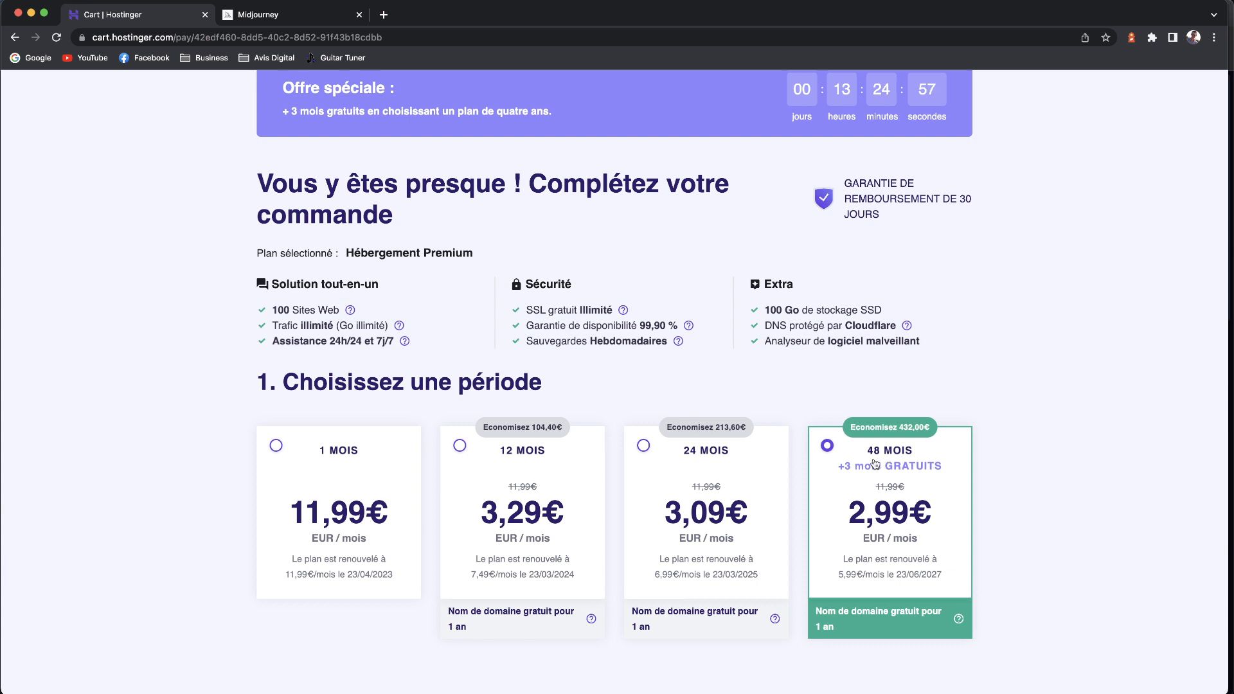
left_click_drag(899, 428, 939, 442)
left_click(877, 434)
scroll(880, 435, "up", 1)
Apply the promotional code HACKINGSEO to the hosting order in the payment section
scroll(736, 392, "down", 5)
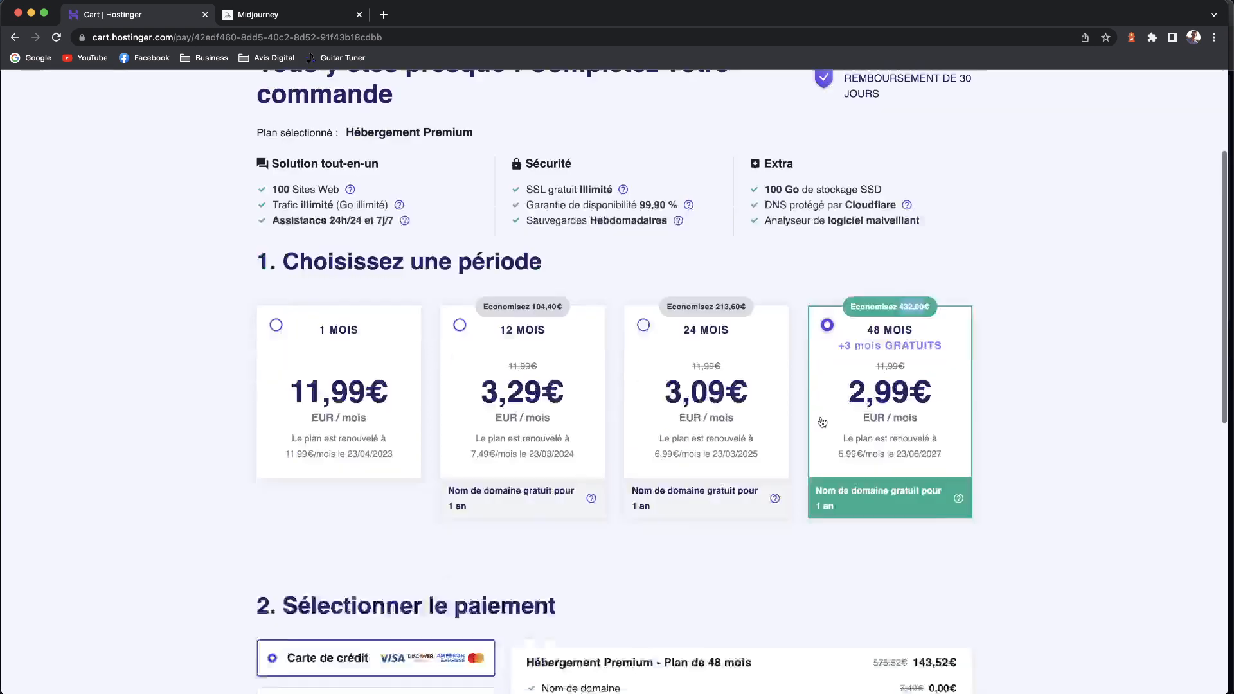
scroll(521, 490, "down", 2)
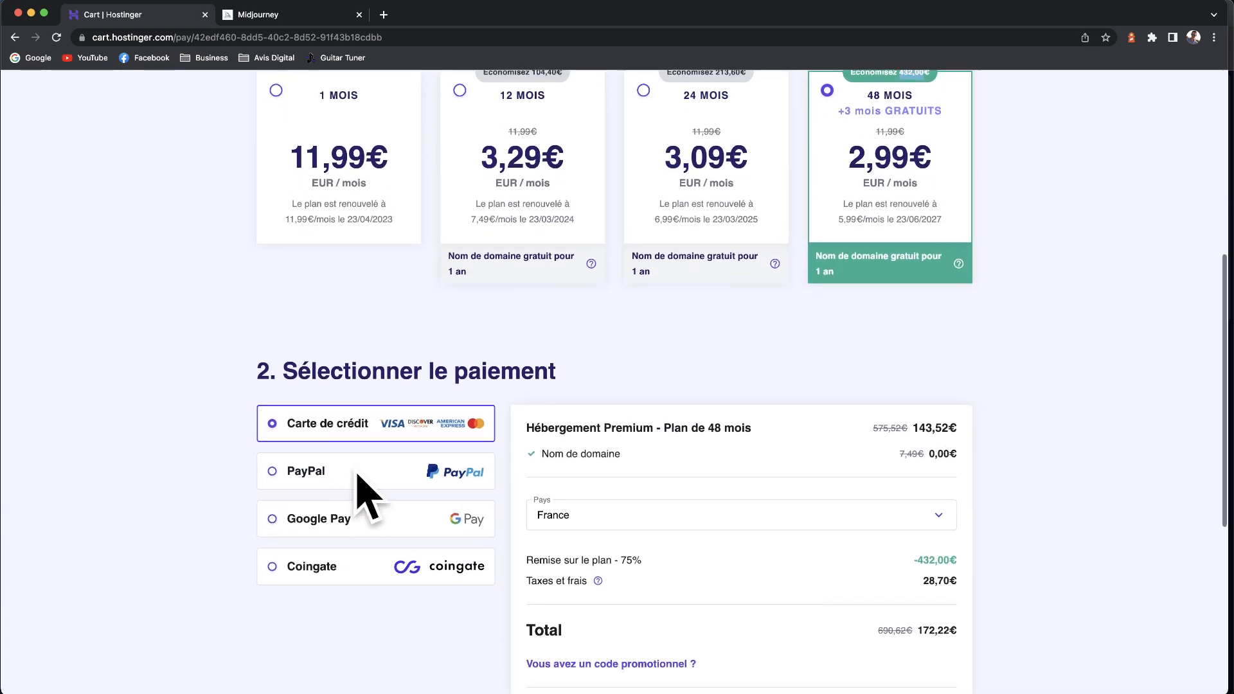
scroll(450, 507, "down", 4)
scroll(597, 457, "down", 1)
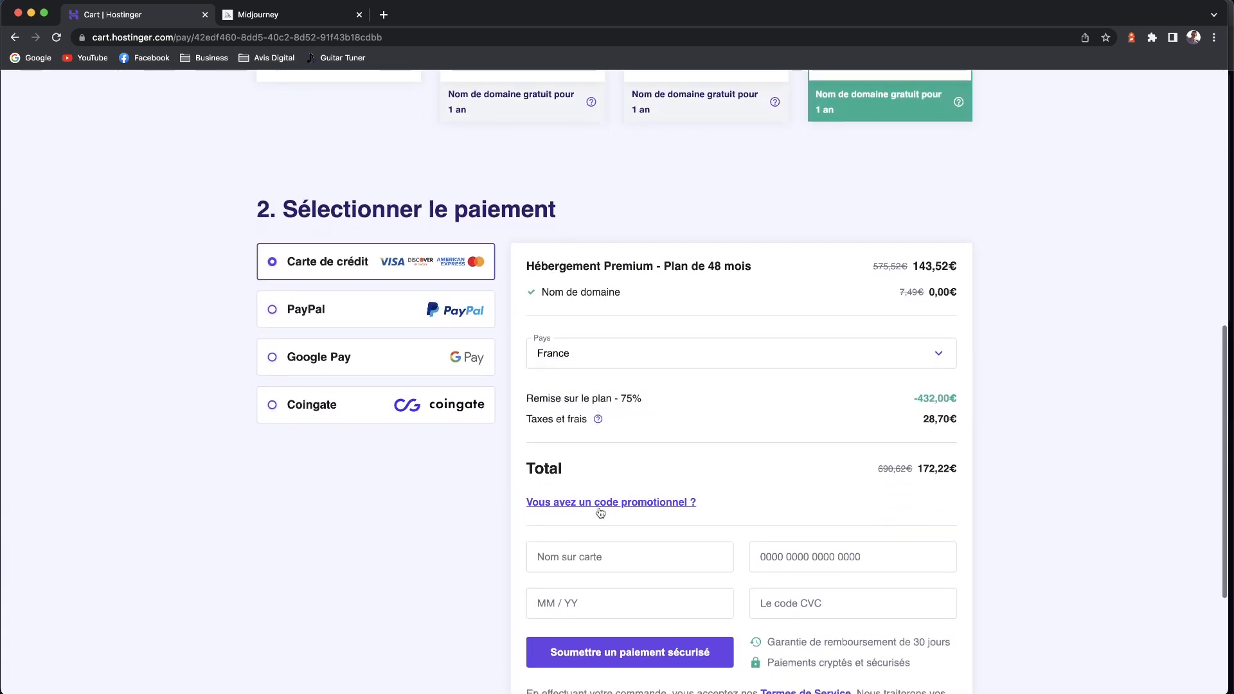
left_click(592, 505)
left_click(577, 532)
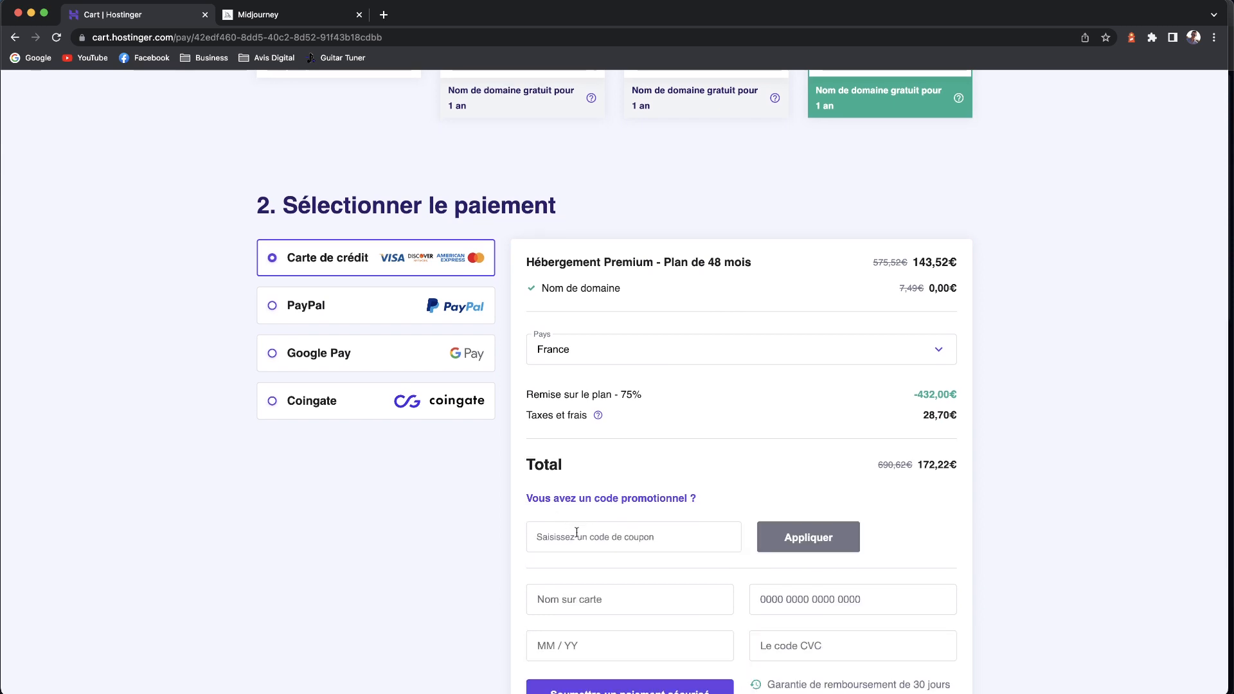
type("HACKINGSEO")
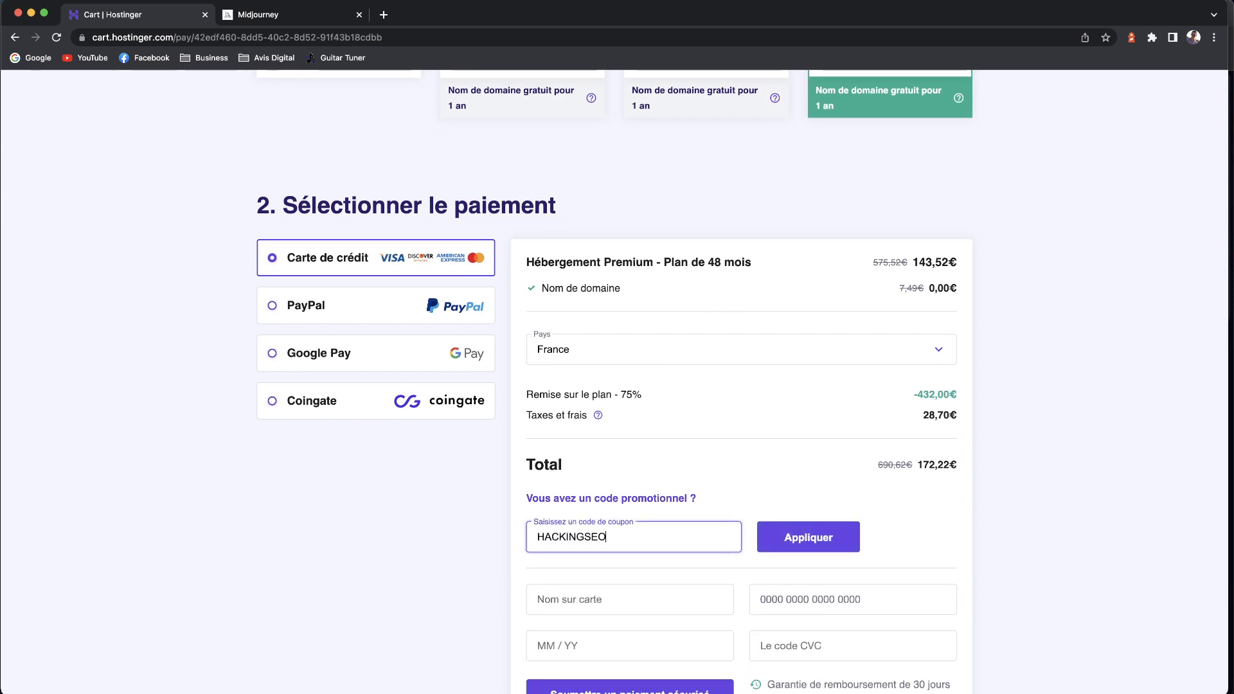
left_click(839, 548)
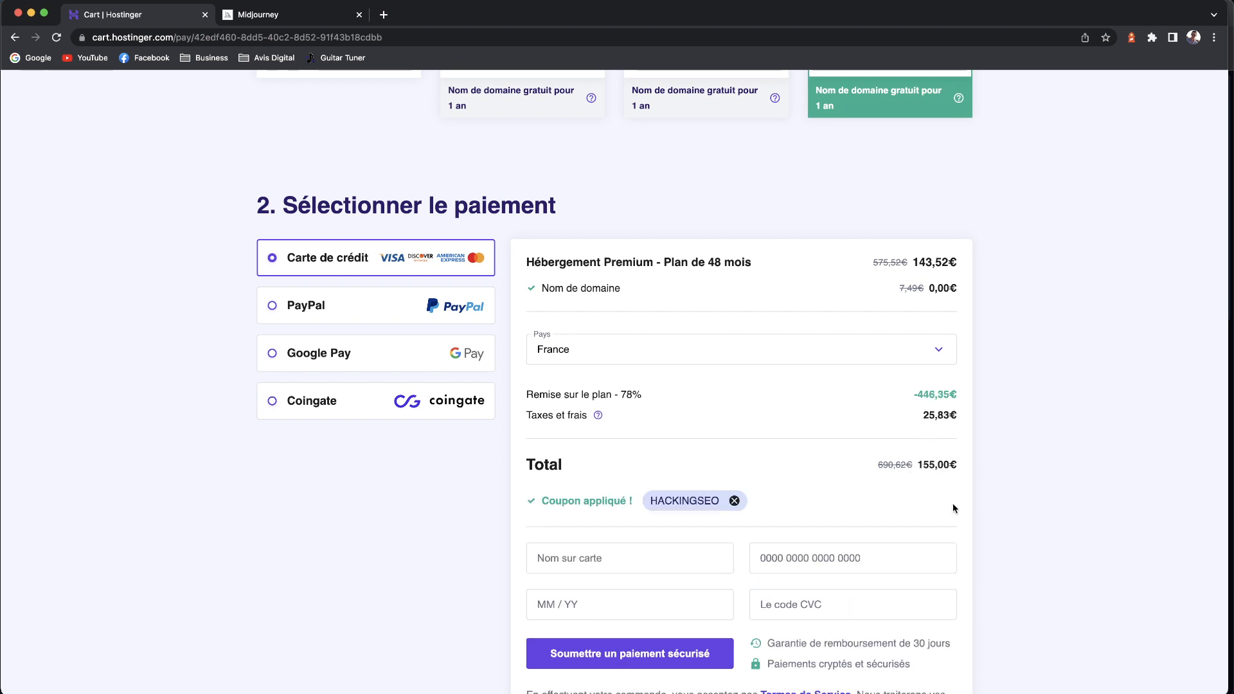
Examine the discounted order total, the card payment form and the reduced prices of each subscription period
left_click_drag(918, 465, 935, 464)
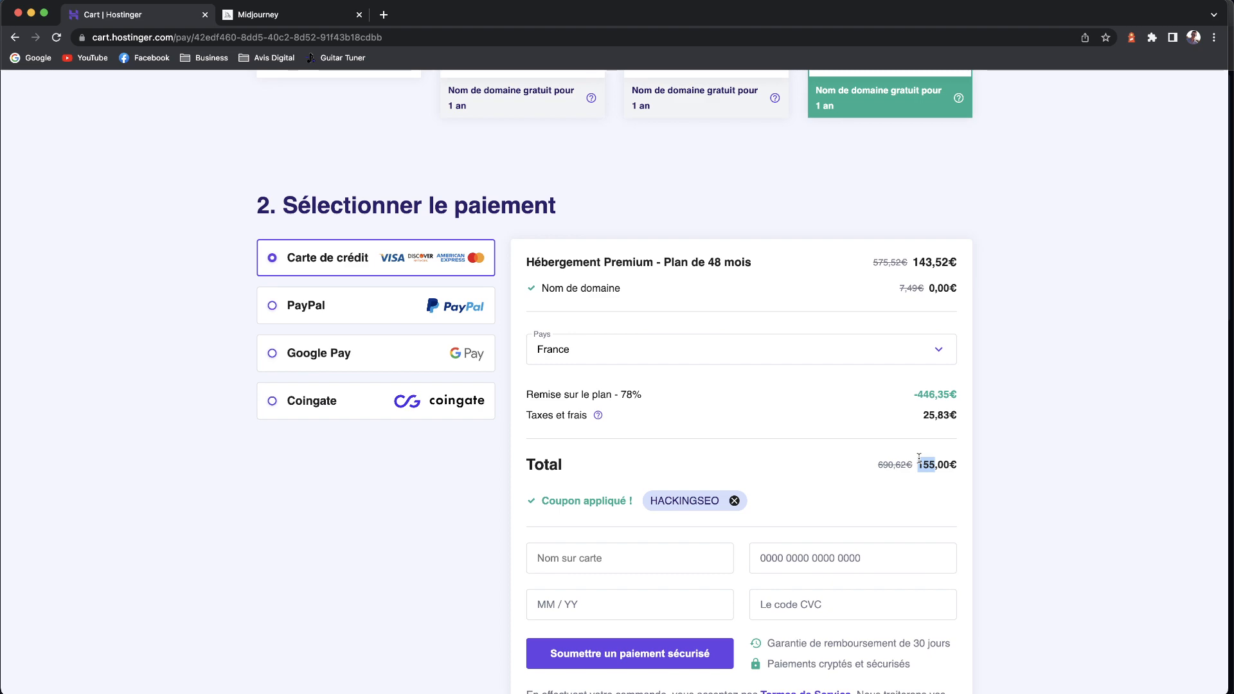
scroll(751, 343, "down", 4)
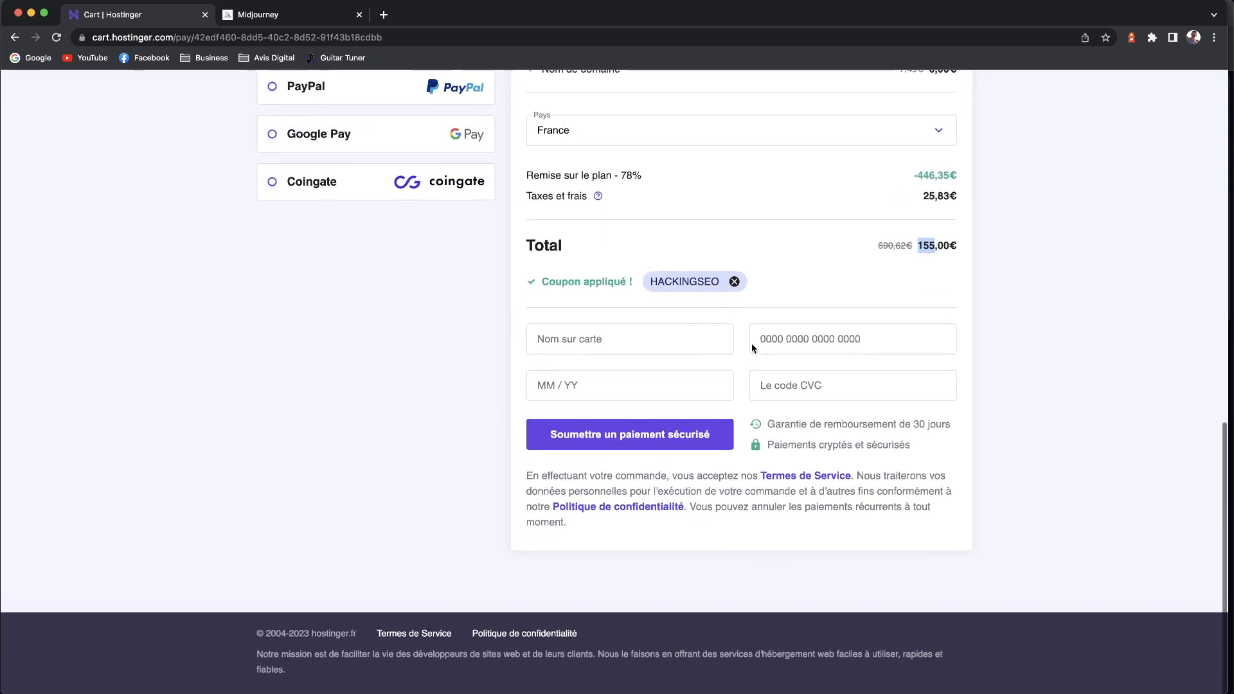
scroll(751, 344, "up", 15)
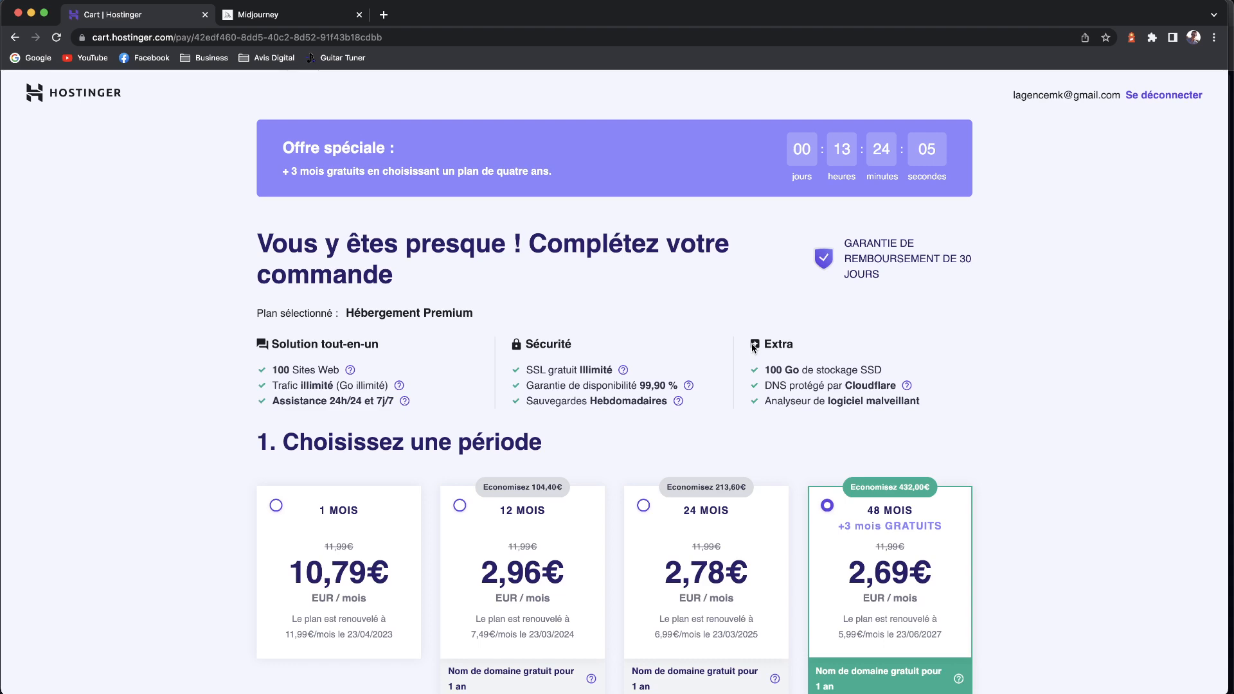
scroll(678, 401, "down", 7)
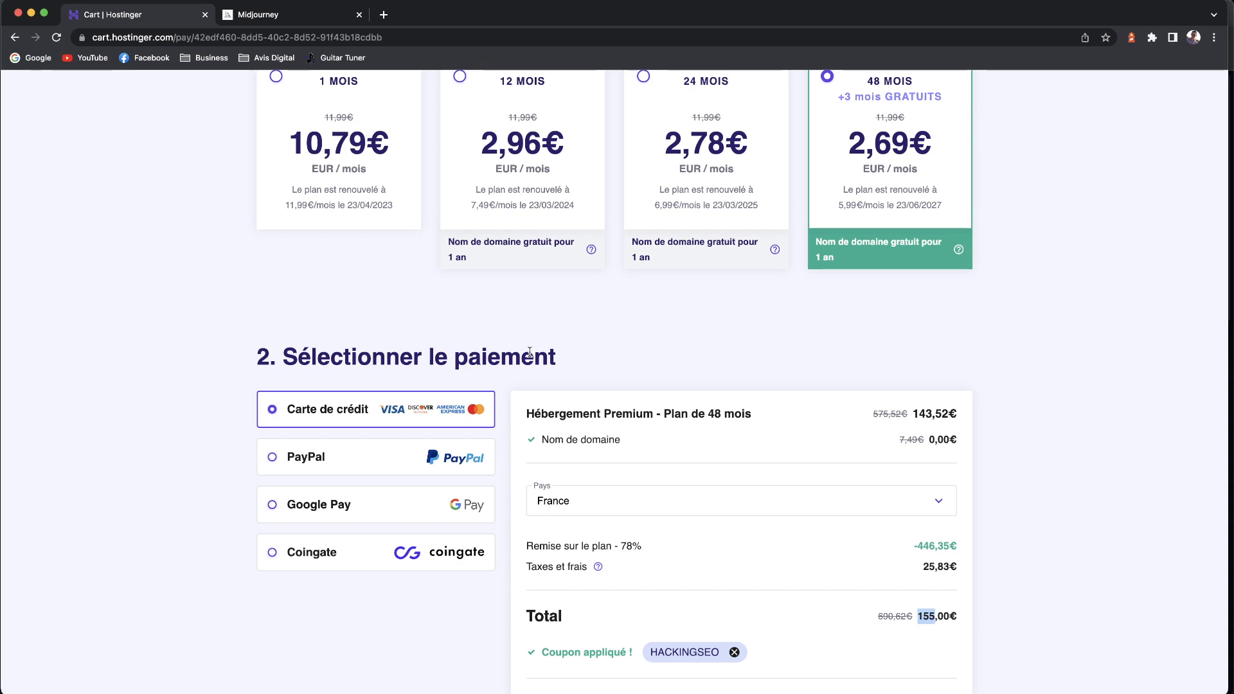
scroll(530, 352, "down", 5)
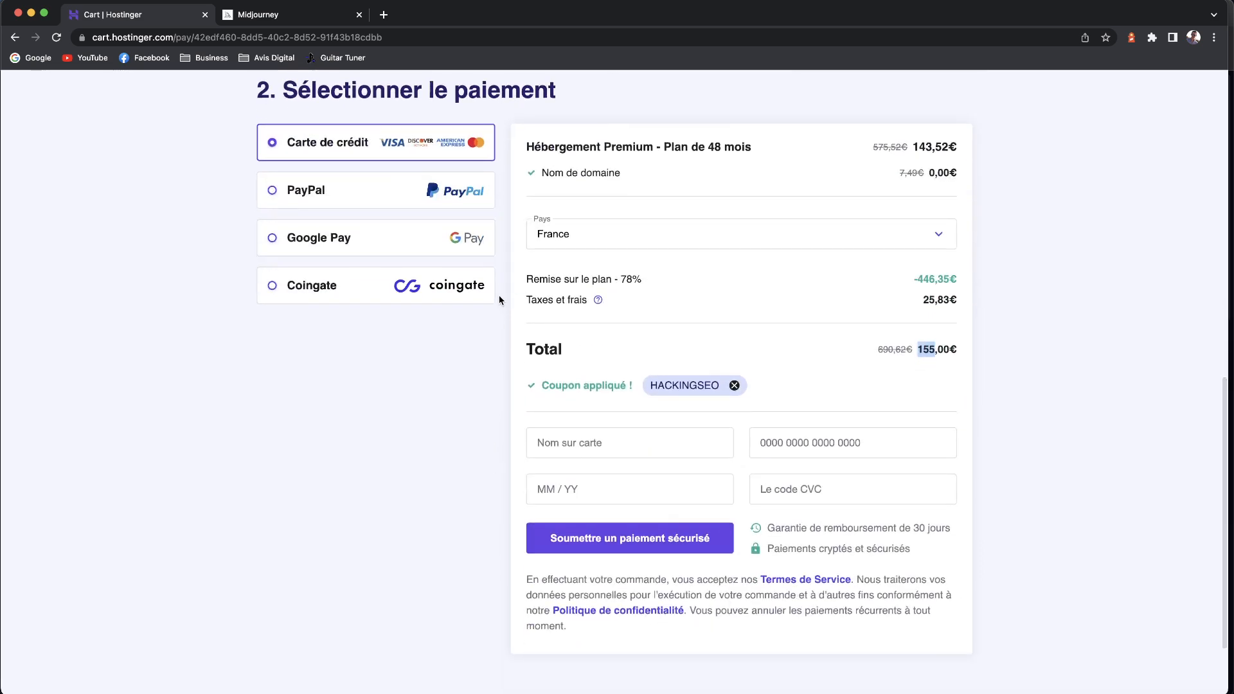
scroll(499, 295, "up", 15)
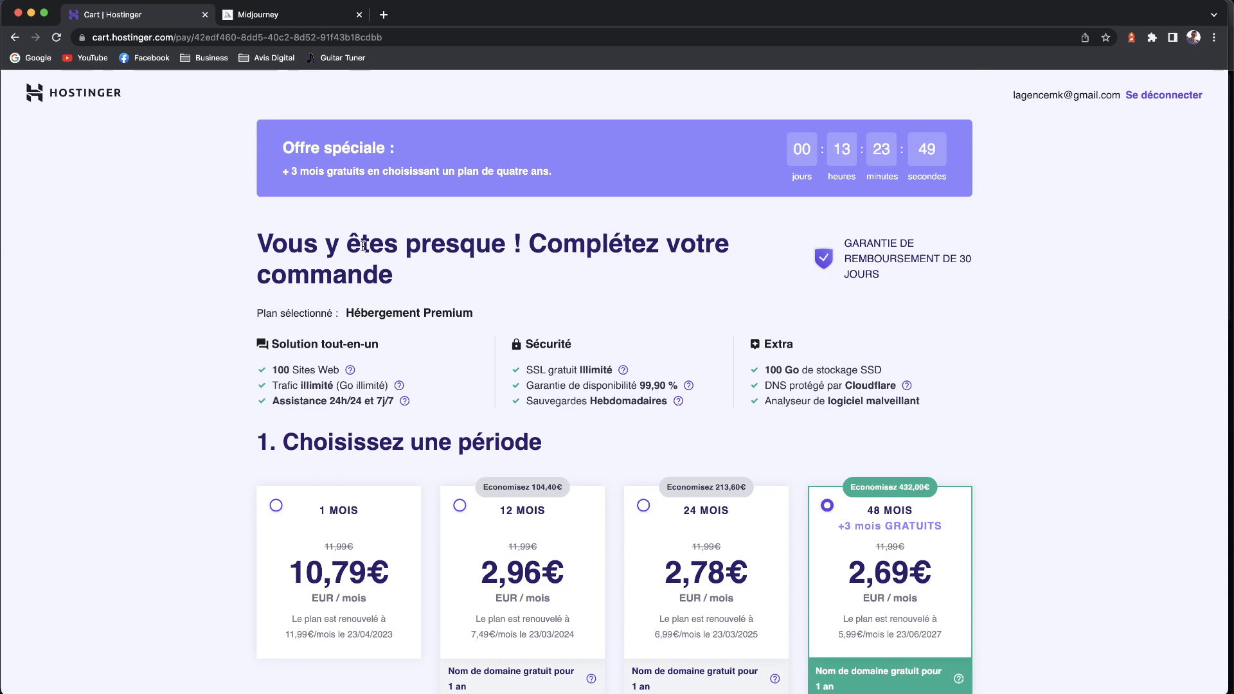
scroll(522, 183, "down", 1)
scroll(522, 183, "up", 1)
Switch to the Midjourney site and examine its subscription plans under yearly billing
left_click(233, 28)
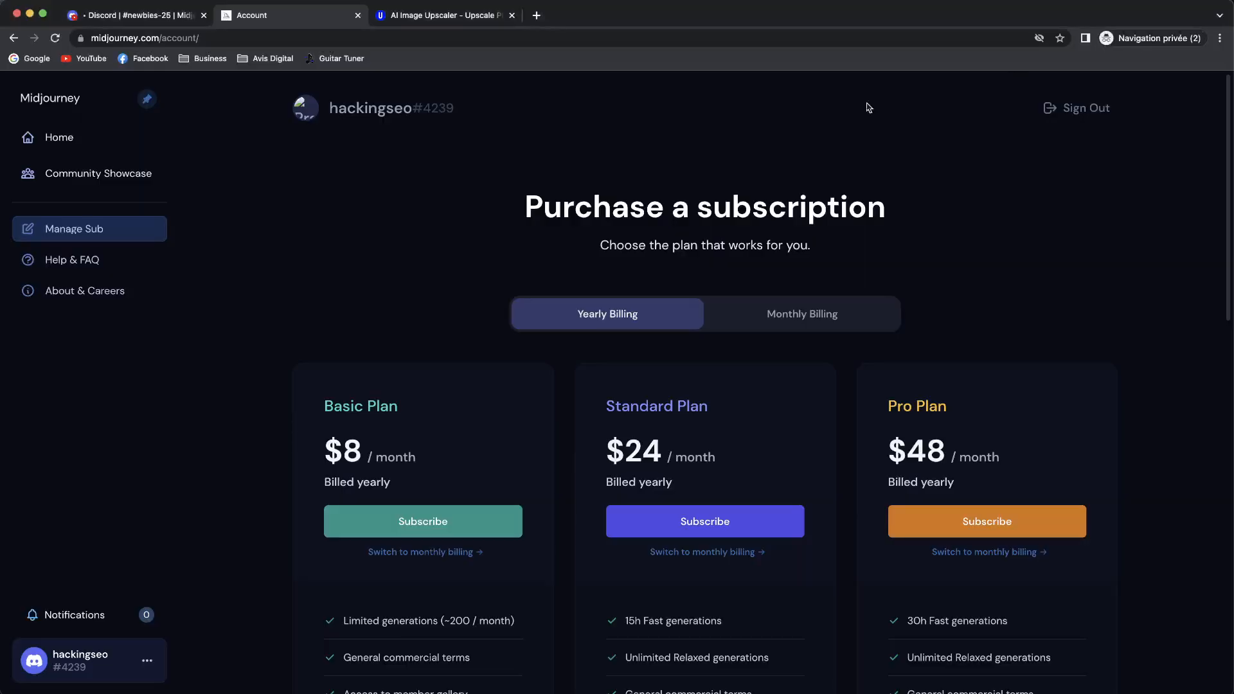
scroll(835, 393, "down", 2)
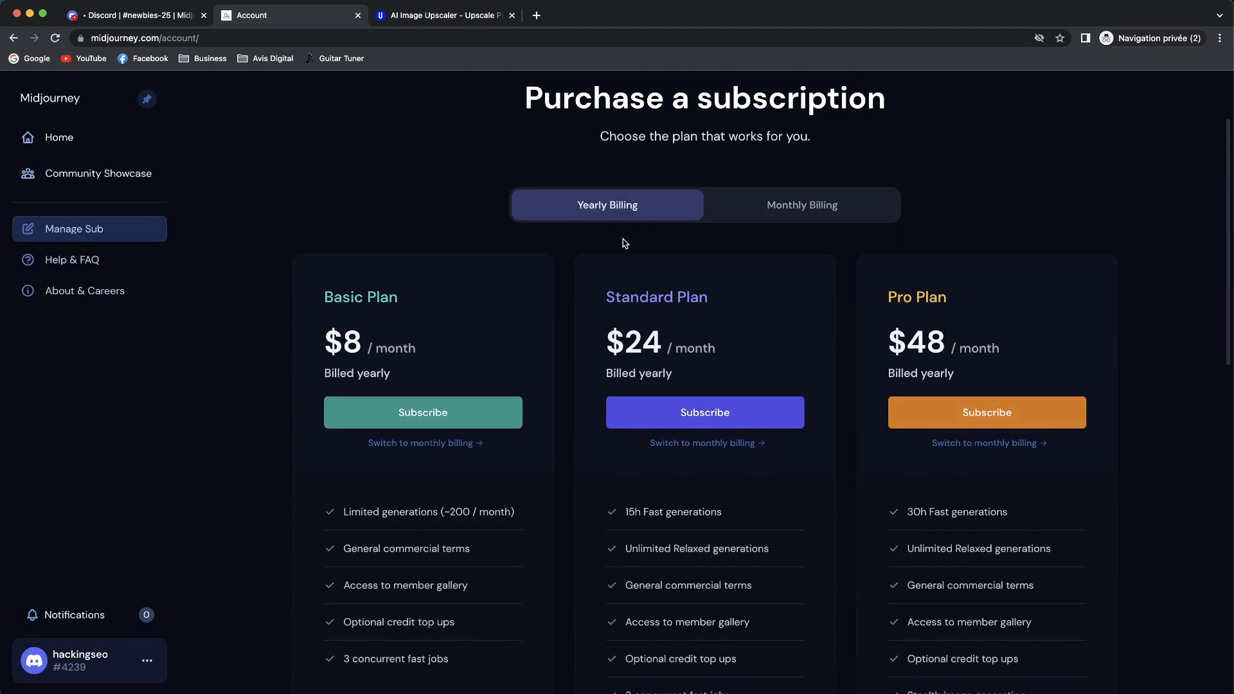
scroll(619, 284, "up", 1)
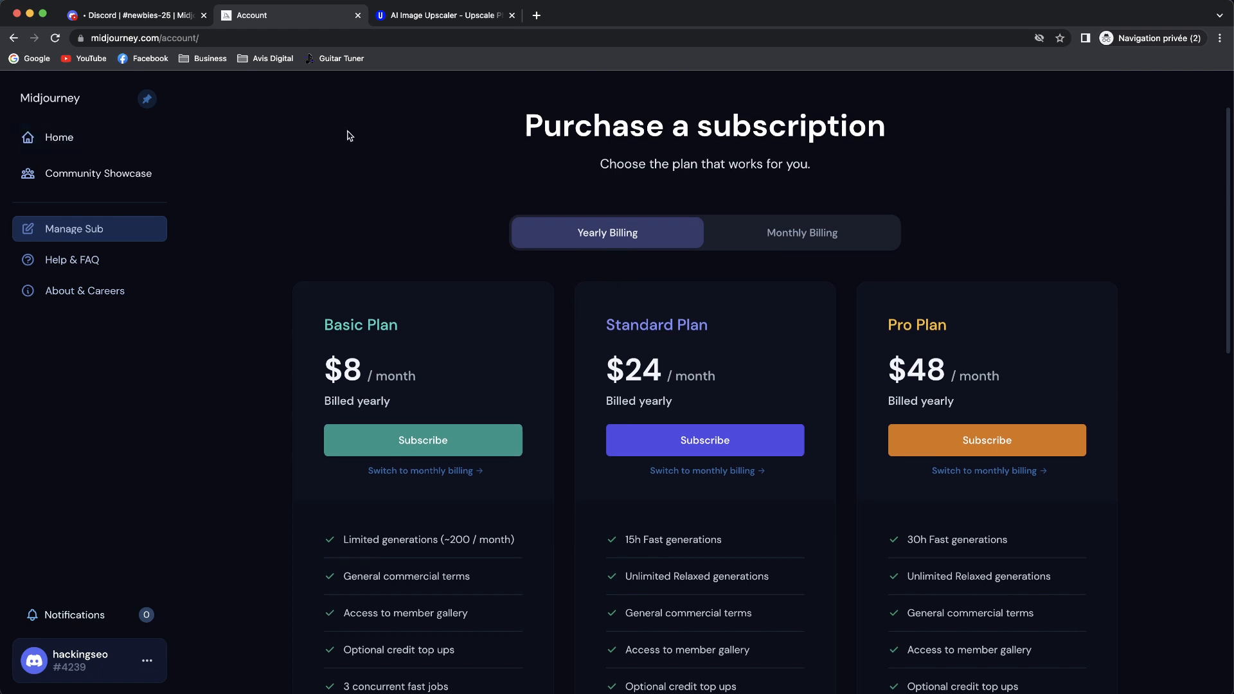
scroll(347, 134, "up", 3)
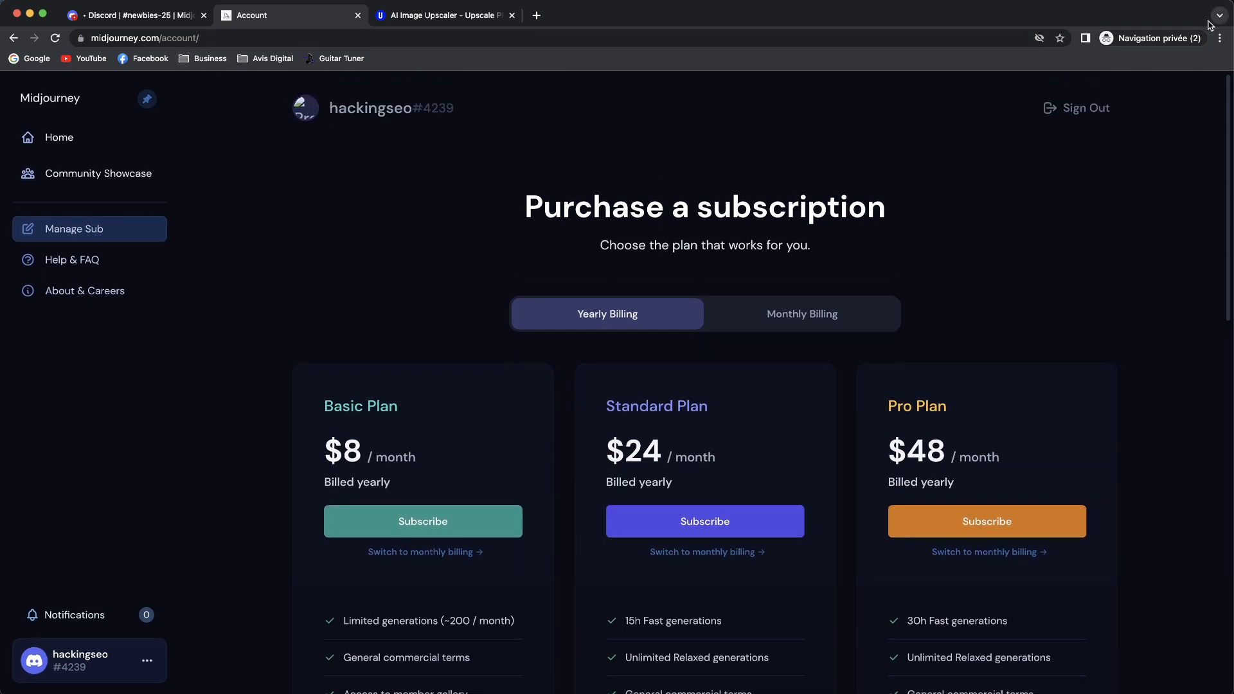
Visit the Midjourney home page, return to subscription management and set the plans to monthly billing
left_click(79, 145)
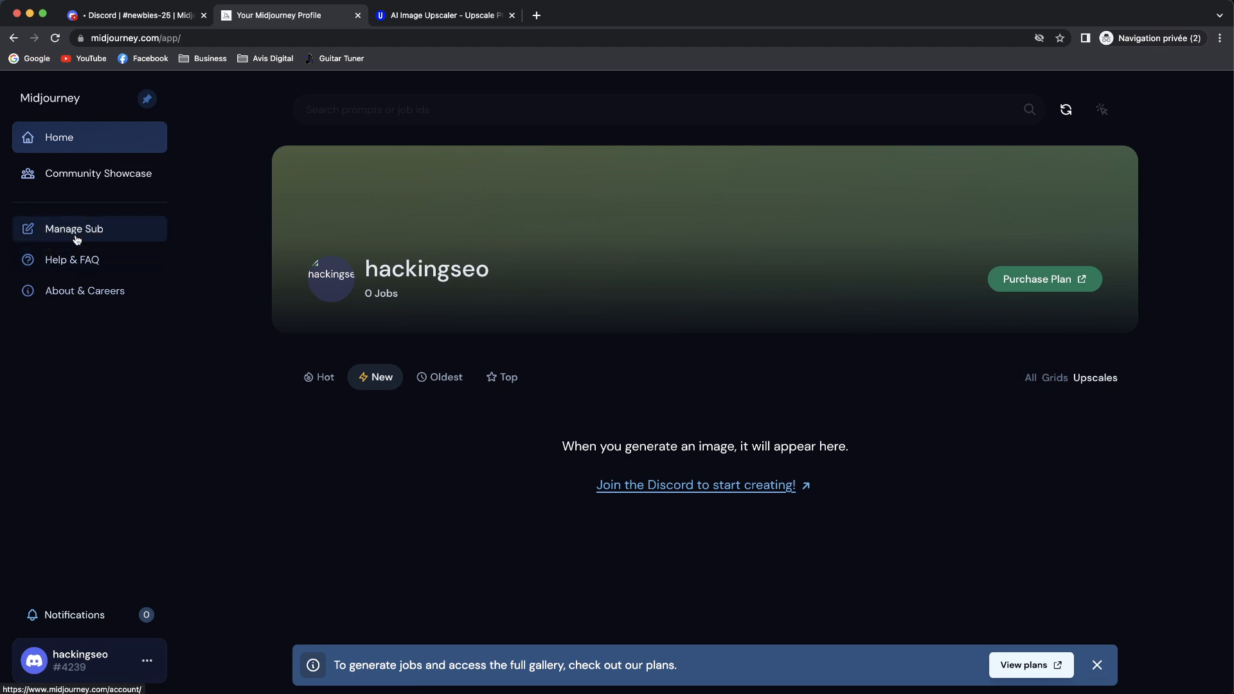
left_click(76, 239)
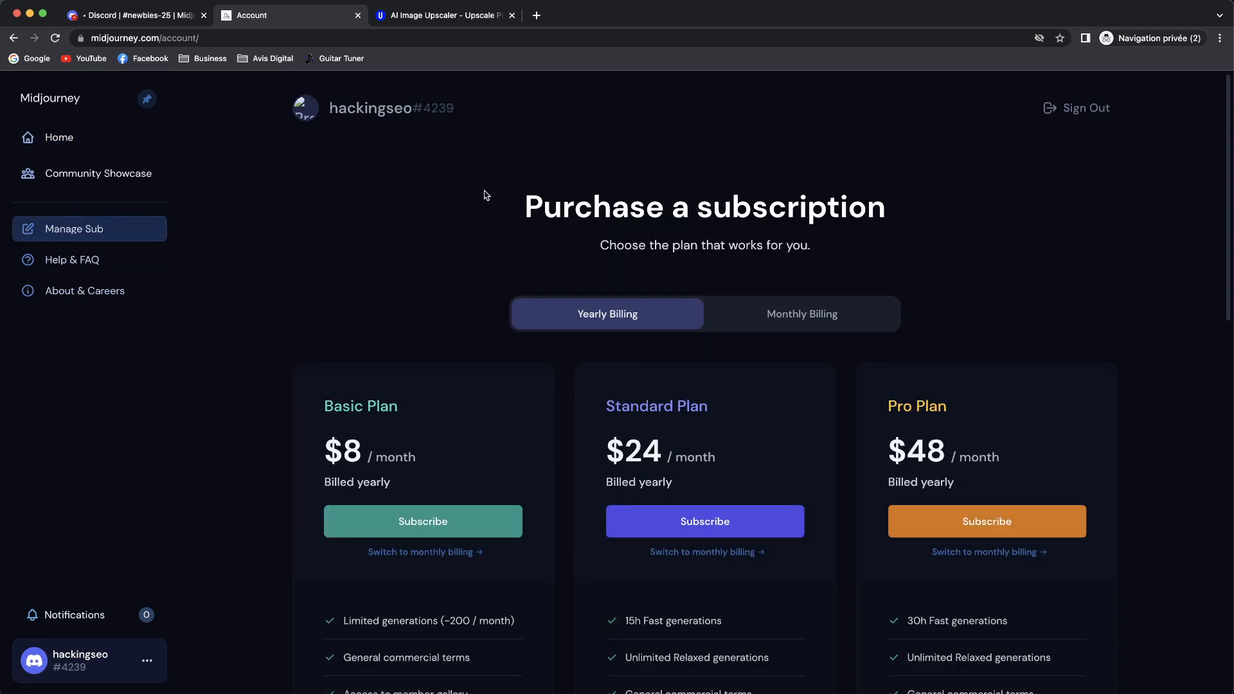
scroll(560, 202, "down", 3)
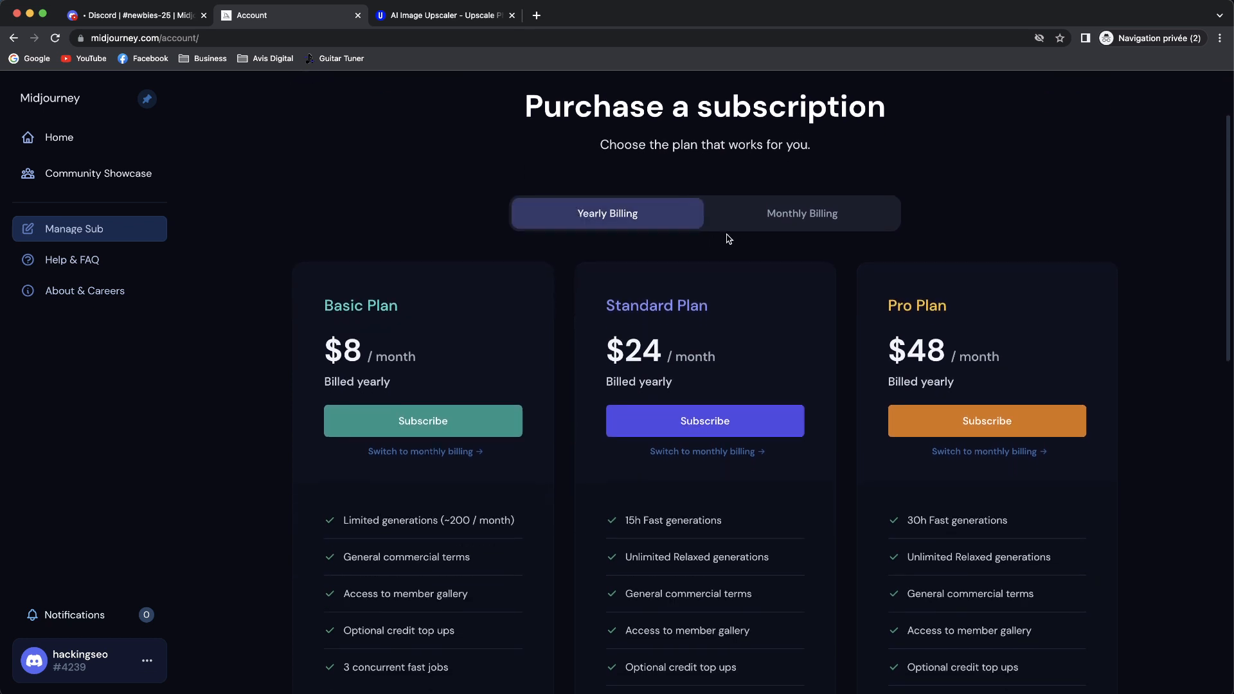
left_click(741, 222)
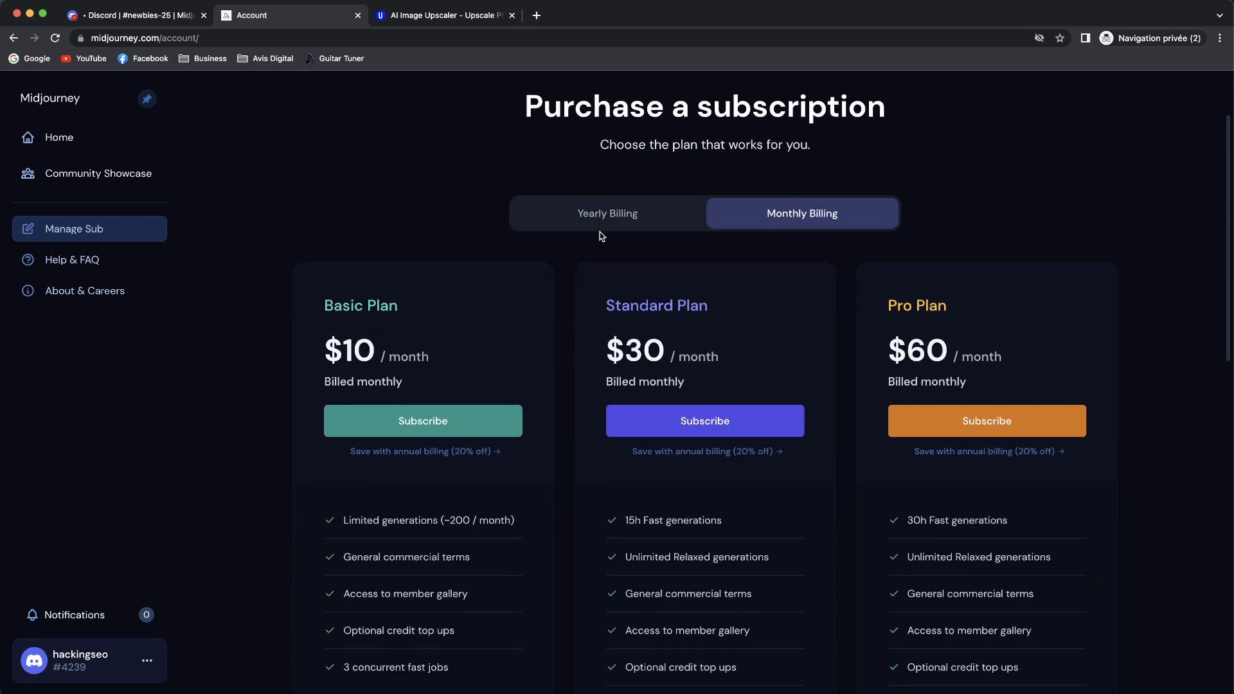
Look through the plan features and the FAQ, including the question about unlimited relaxed generation
scroll(563, 266, "down", 10)
scroll(562, 266, "down", 2)
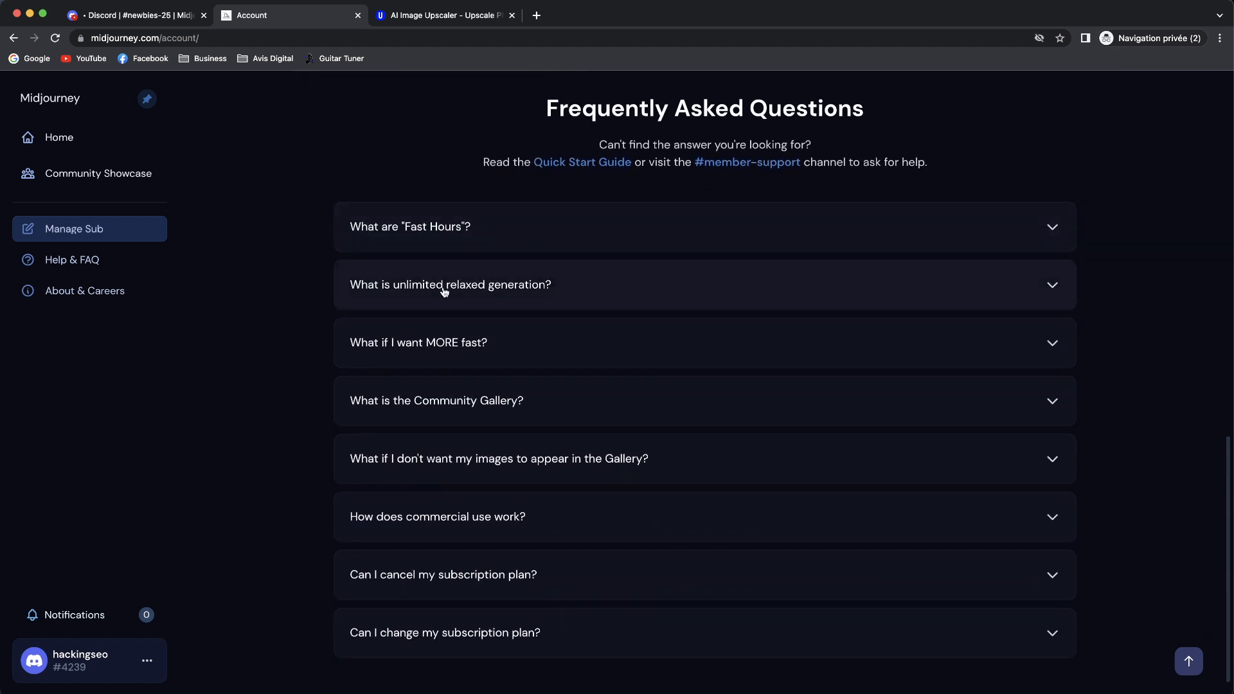
left_click(444, 292)
left_click(443, 289)
scroll(444, 289, "up", 10)
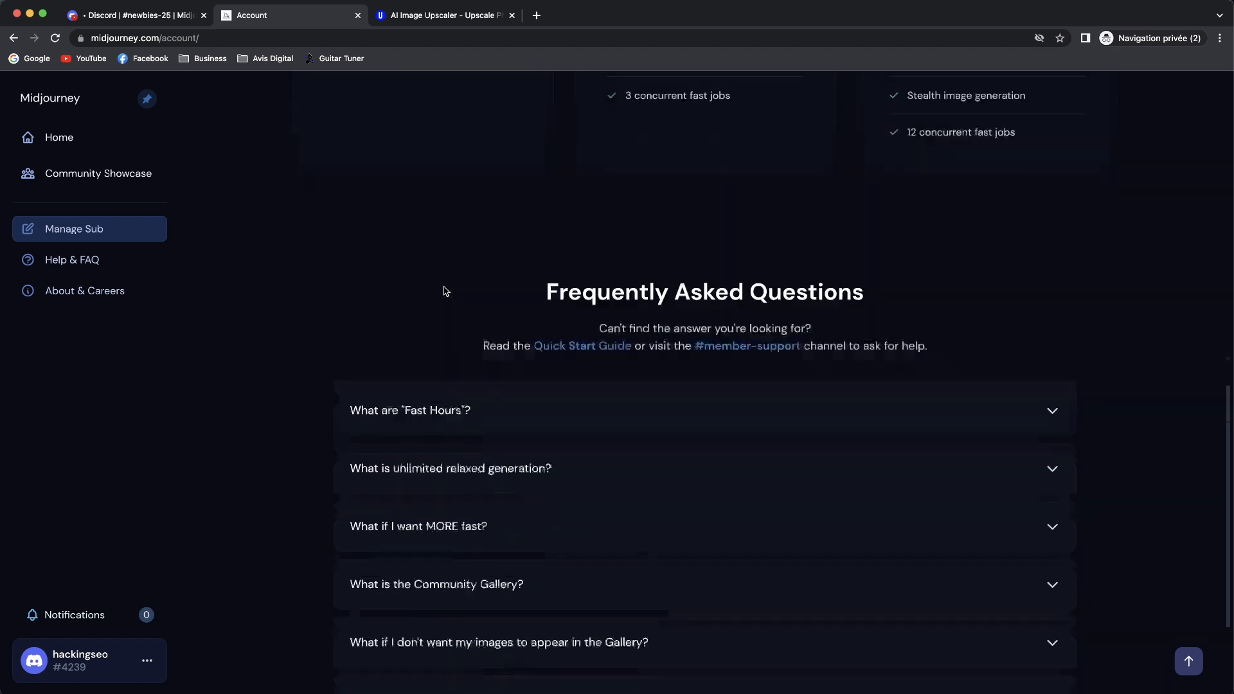
scroll(448, 290, "up", 3)
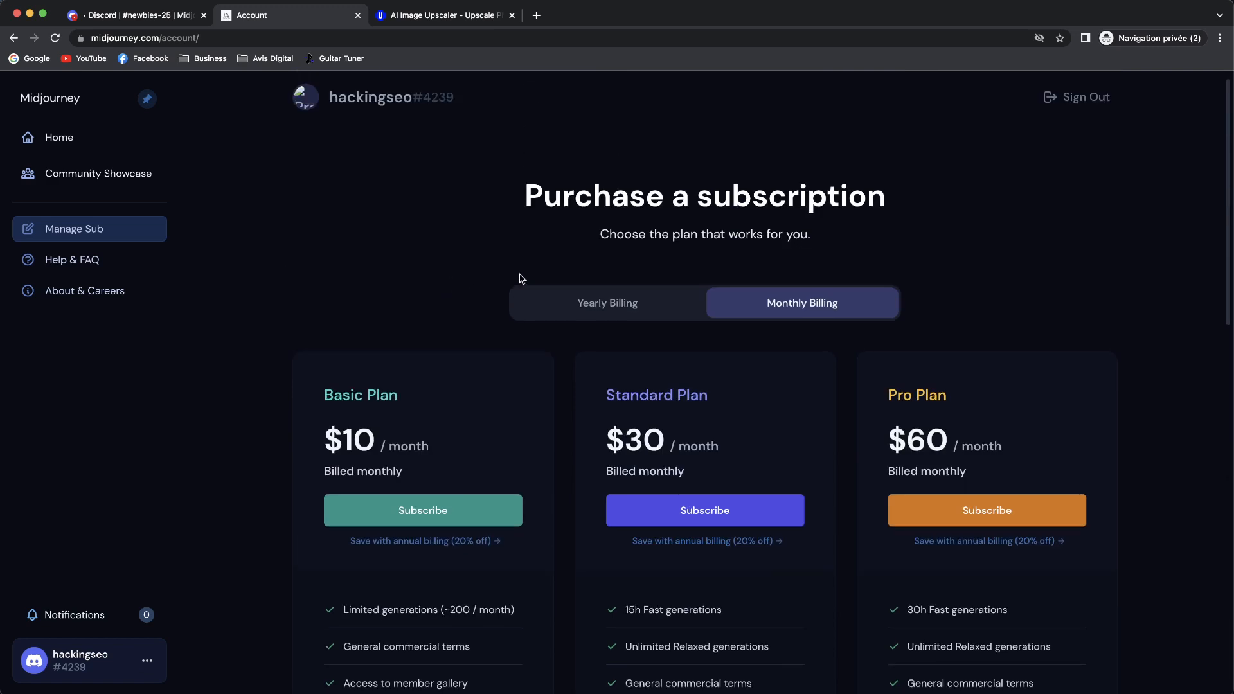
Set the Midjourney plans to yearly billing and switch to Discord to browse the images generated in the newbies-25 channel
left_click(565, 297)
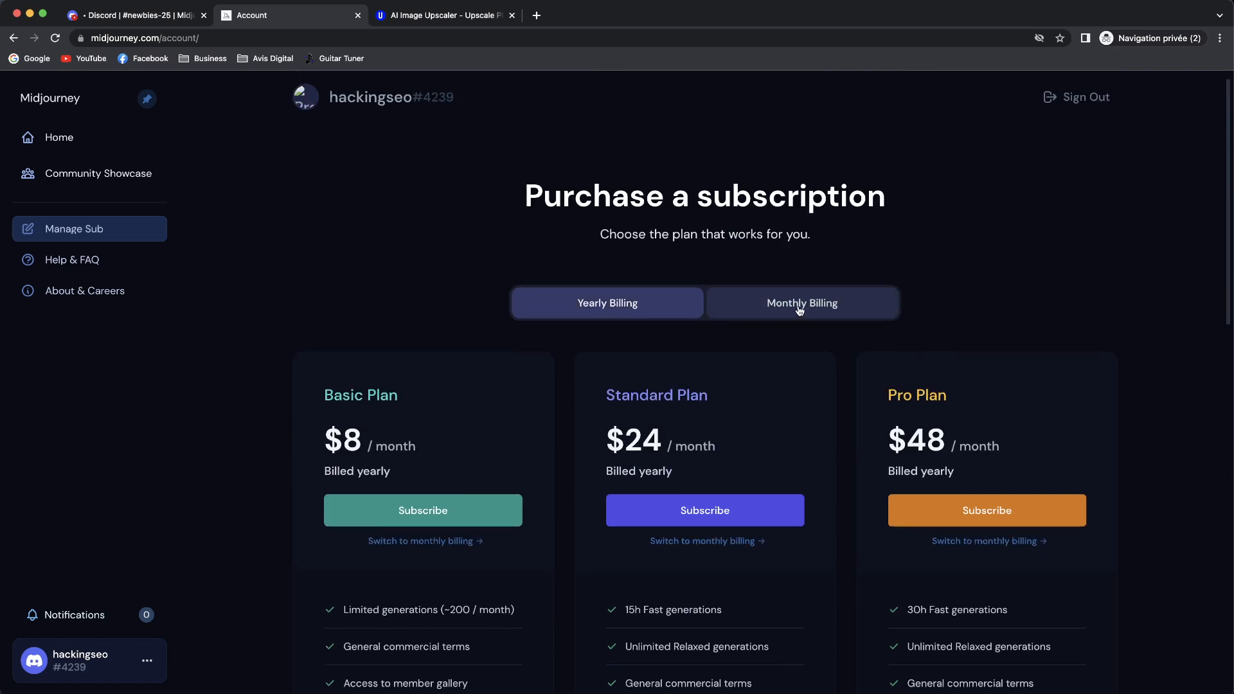
scroll(667, 320, "down", 3)
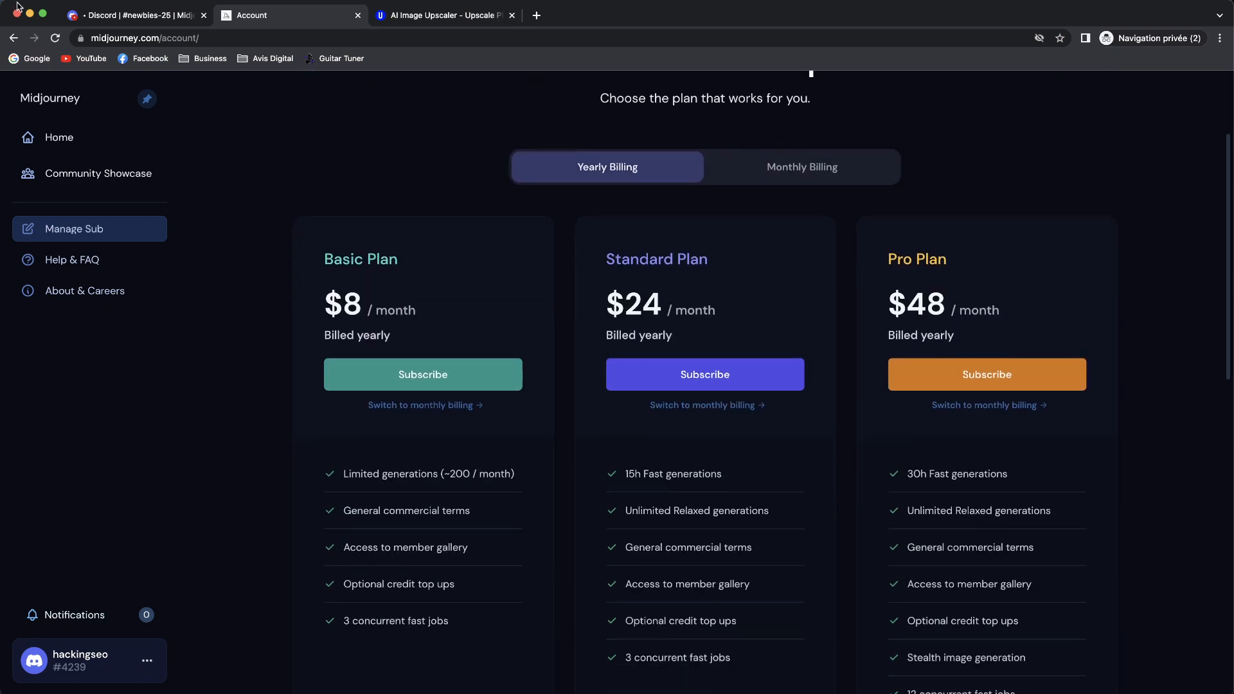
left_click(123, 9)
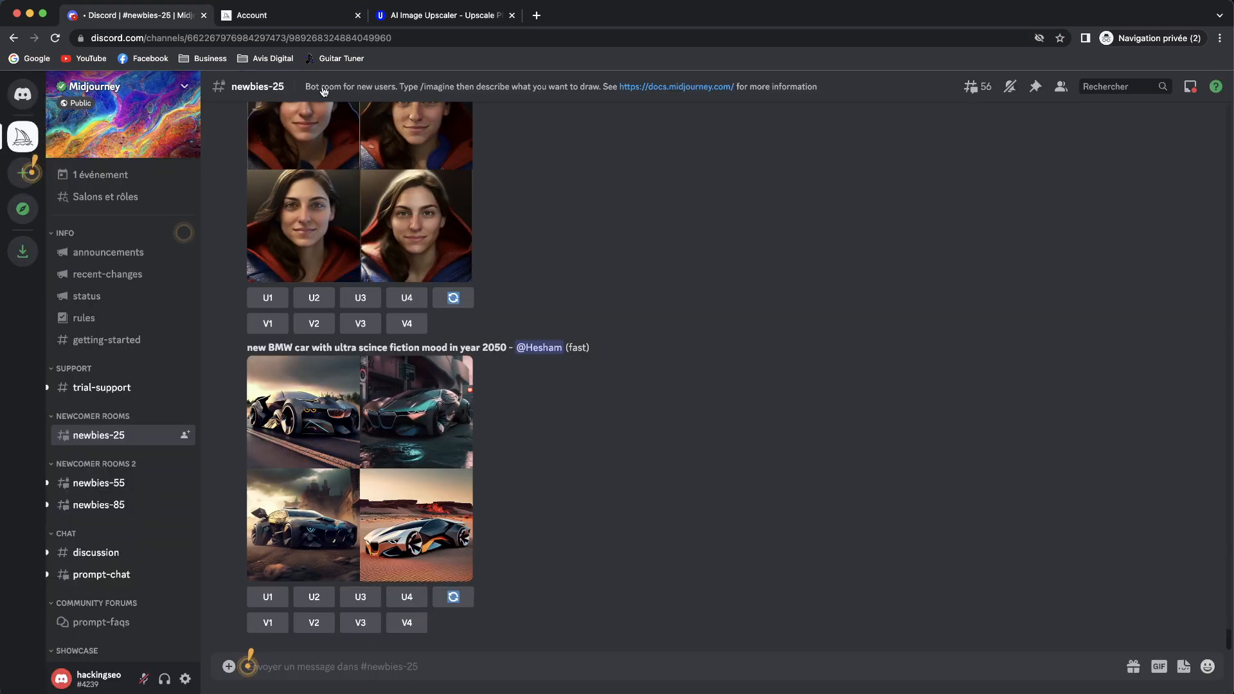
scroll(512, 302, "up", 15)
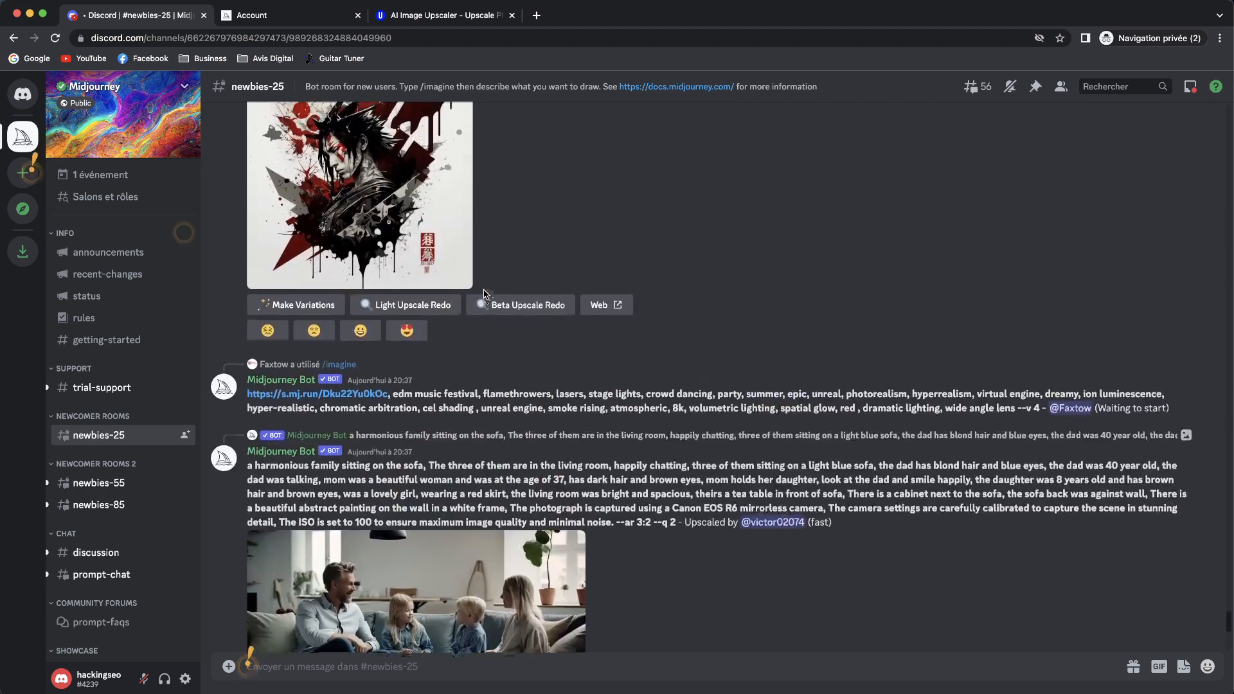
scroll(486, 294, "down", 15)
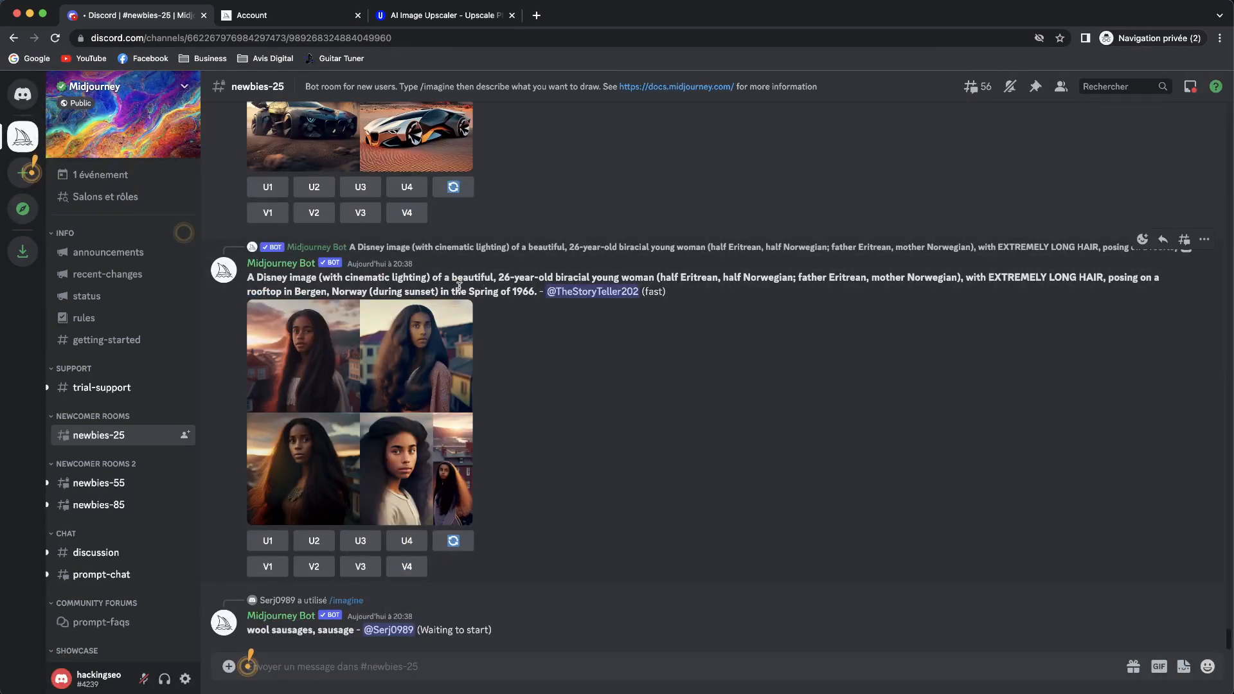
View the Midjourney site's home page, and return to Discord to look at the newbies-85 and newbies-25 channels
left_click(307, 16)
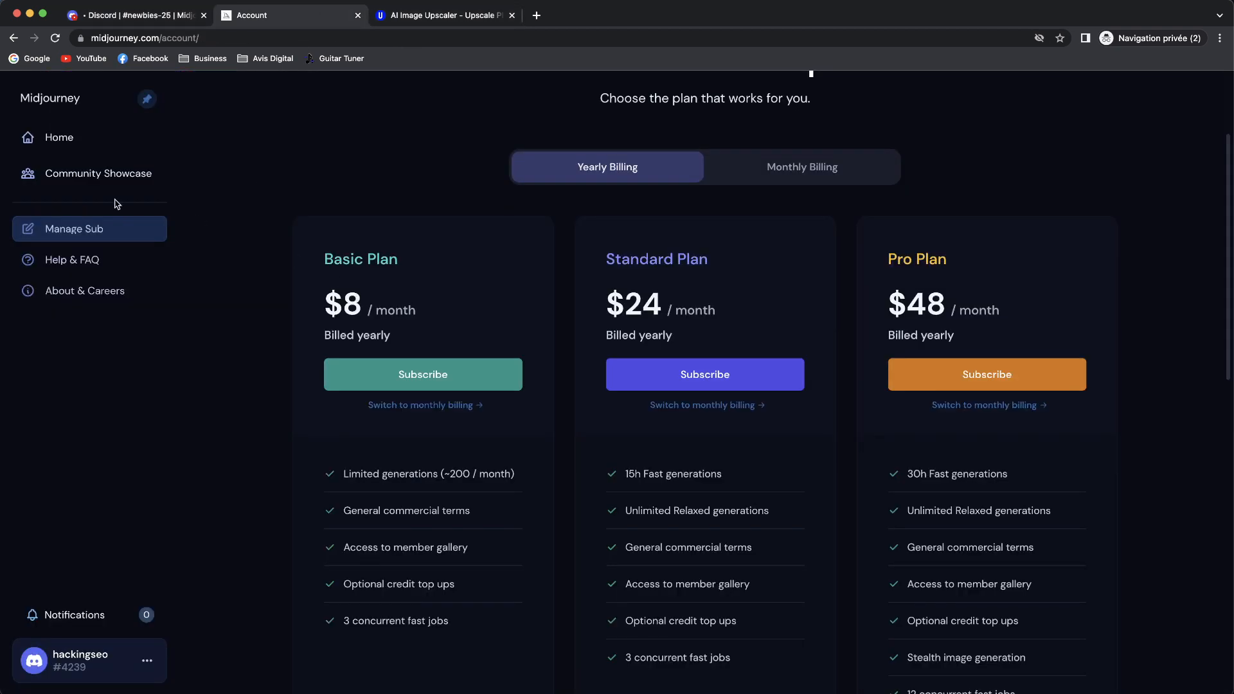
left_click(96, 142)
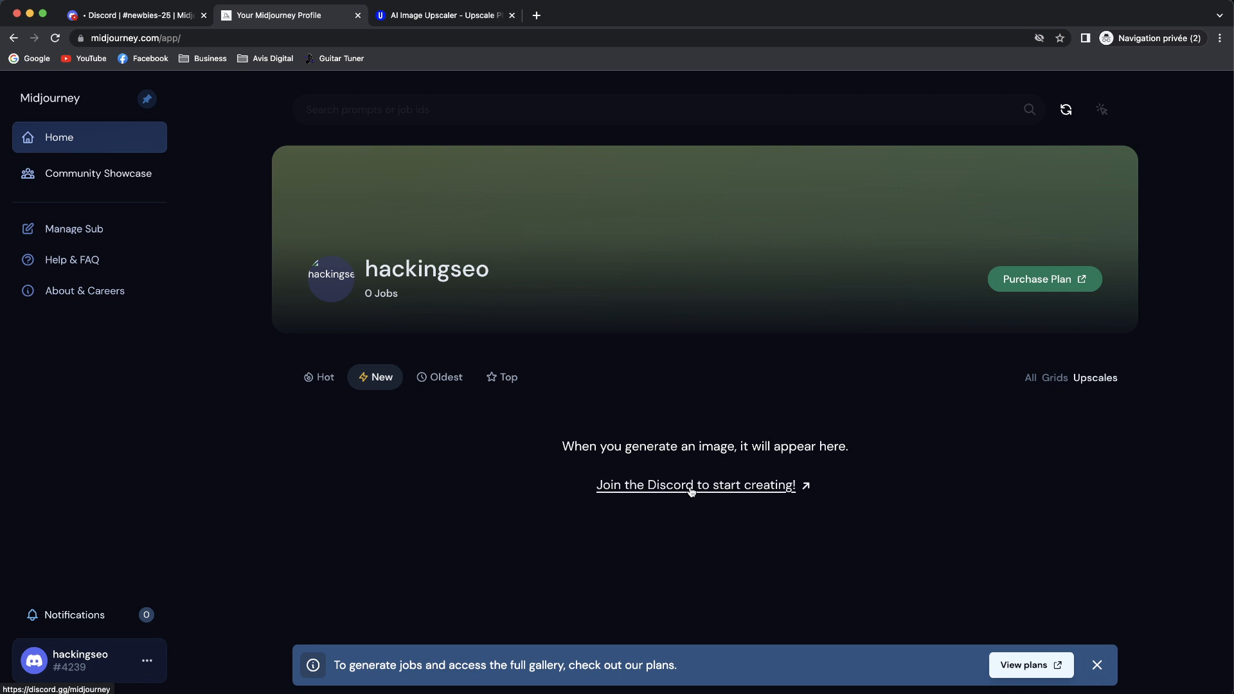
left_click(96, 19)
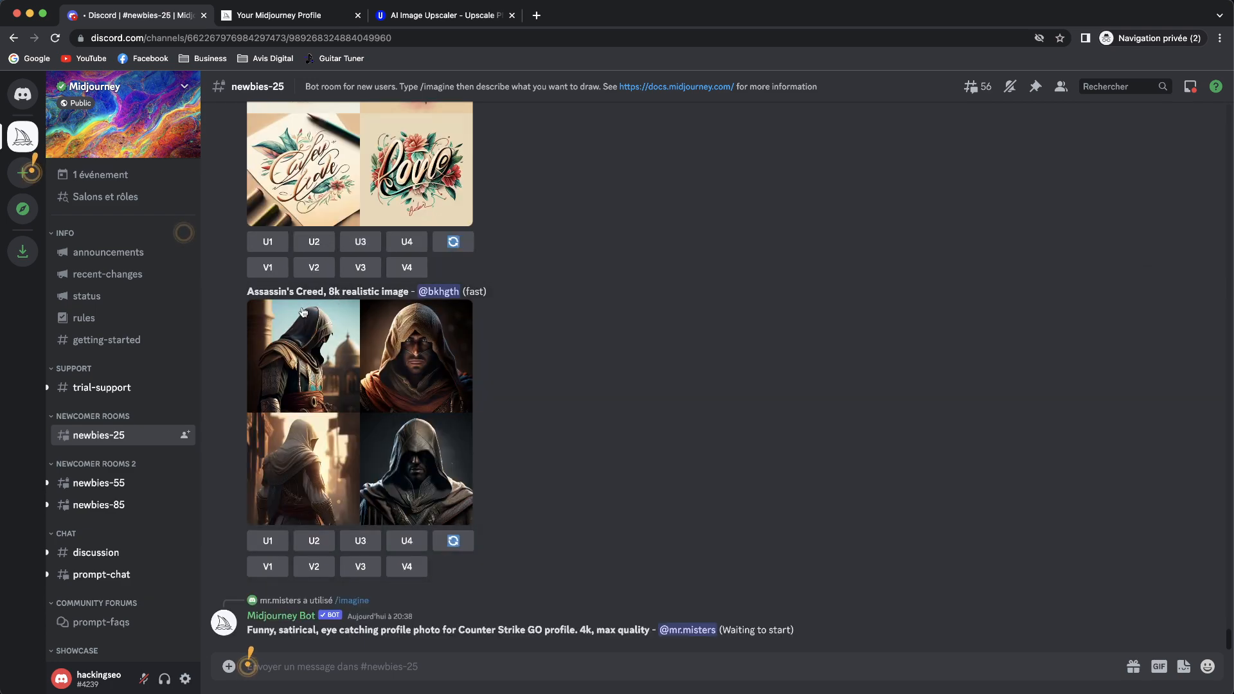
left_click(99, 504)
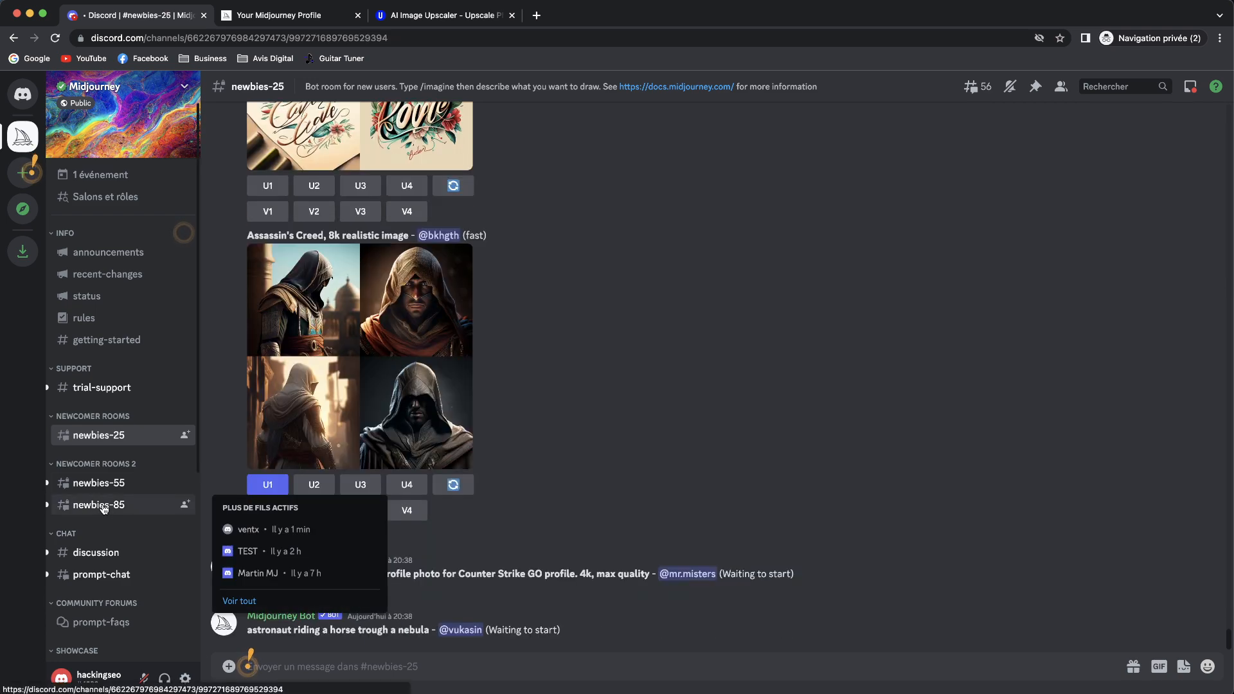
mouse_move(104, 491)
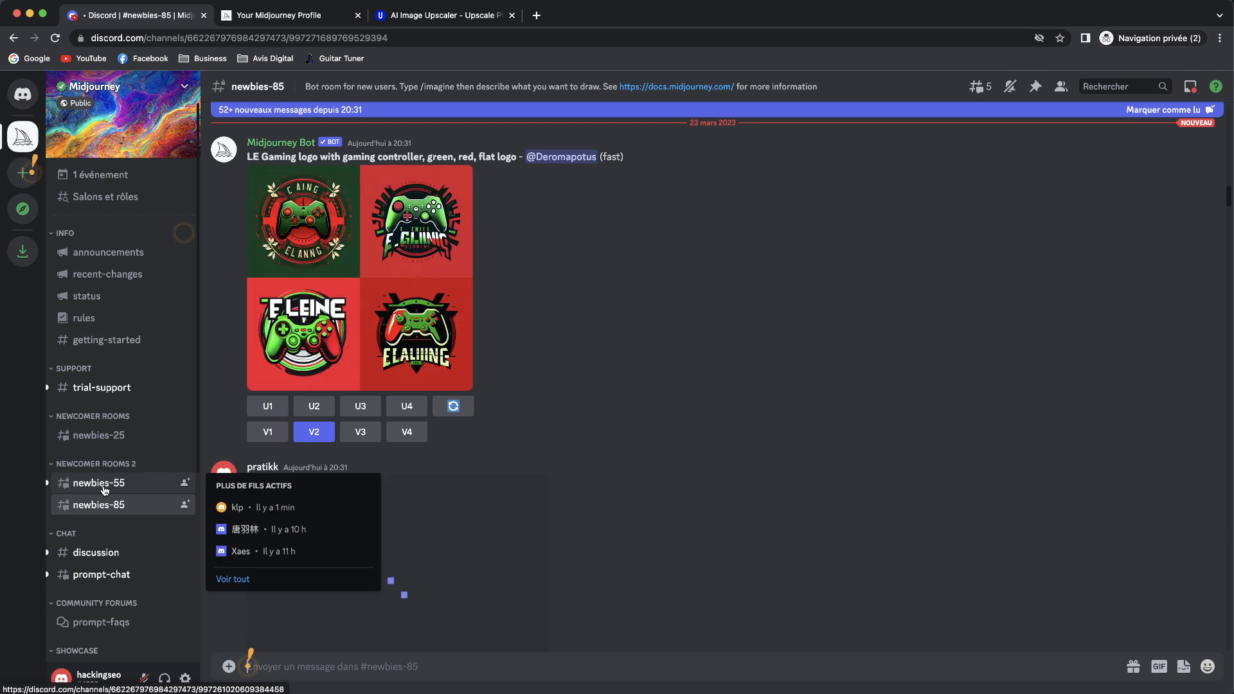
left_click(118, 436)
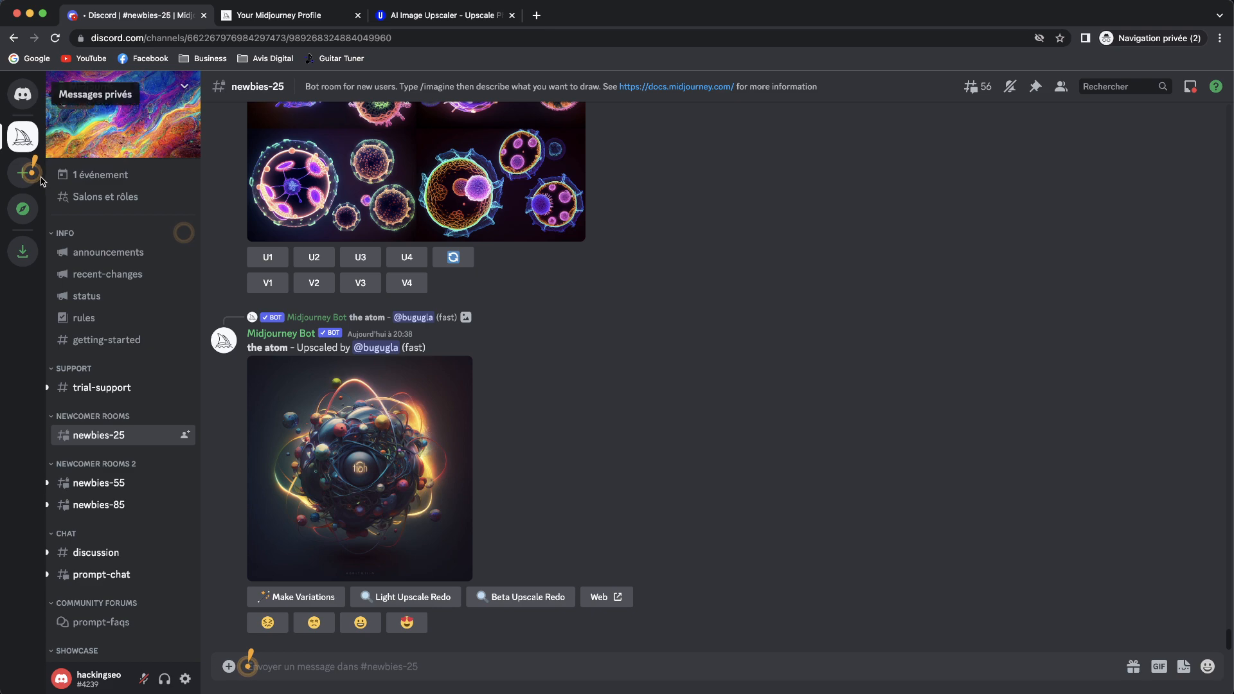
mouse_move(27, 177)
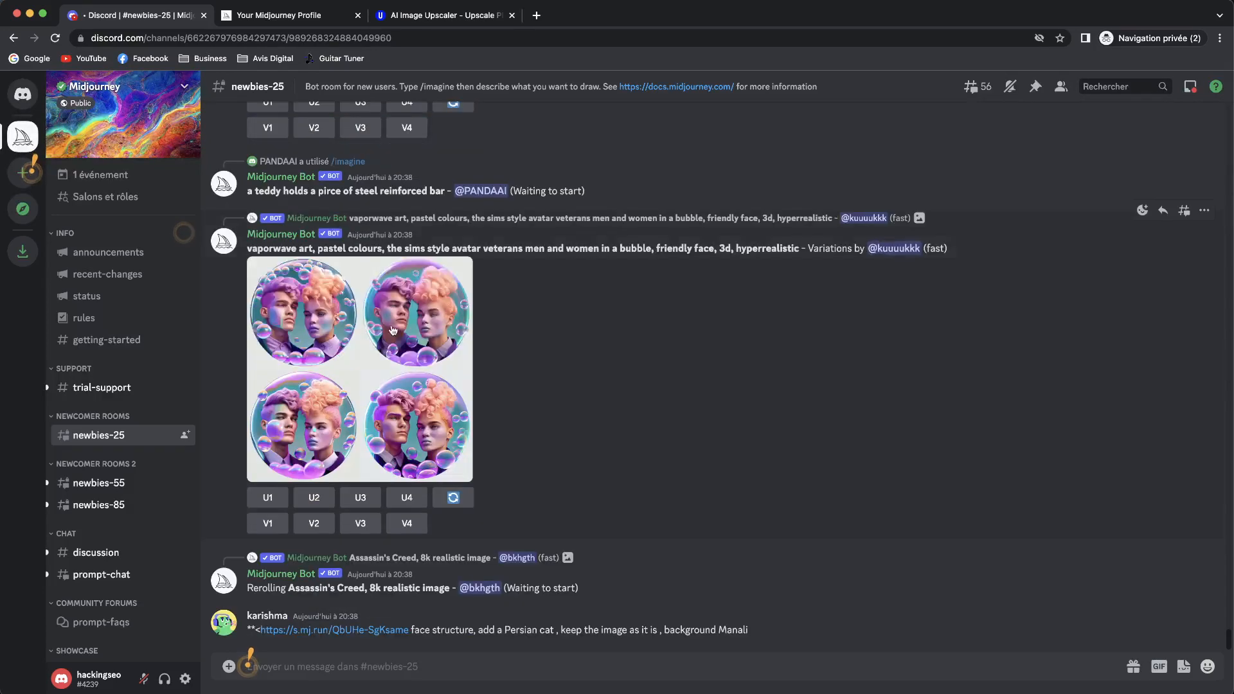
Switch back to Midjourney's subscription management and compare the plans under monthly and yearly billing
left_click(256, 15)
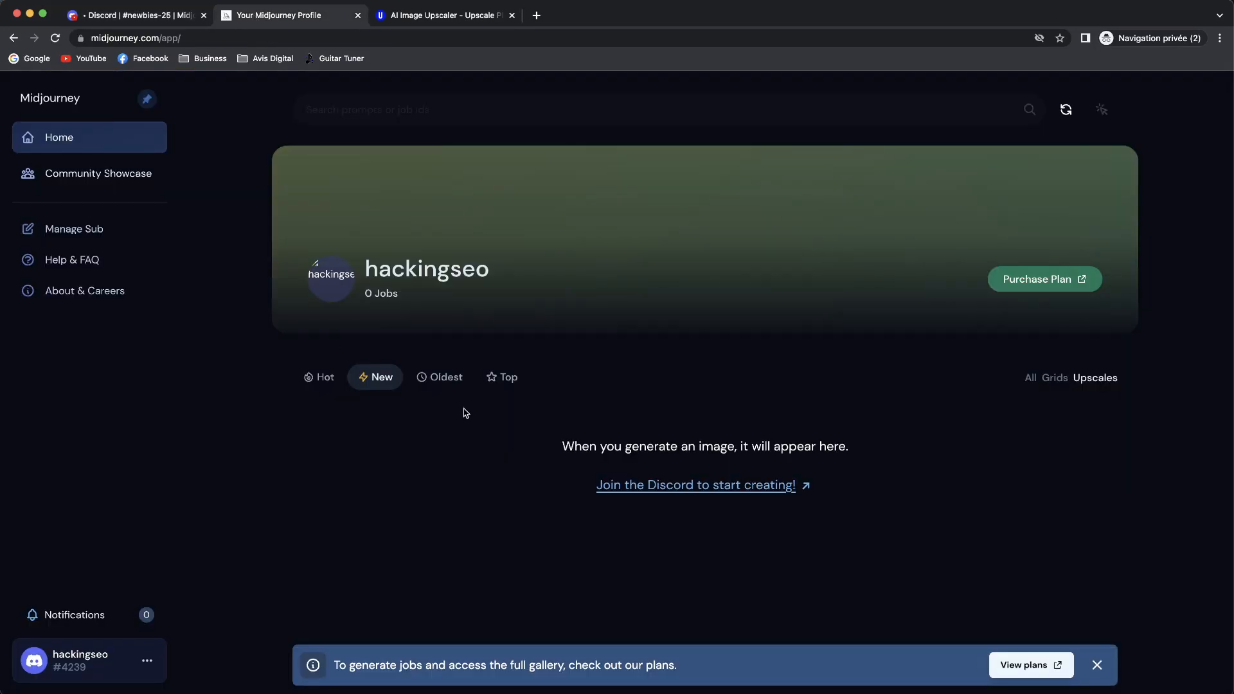
left_click(99, 229)
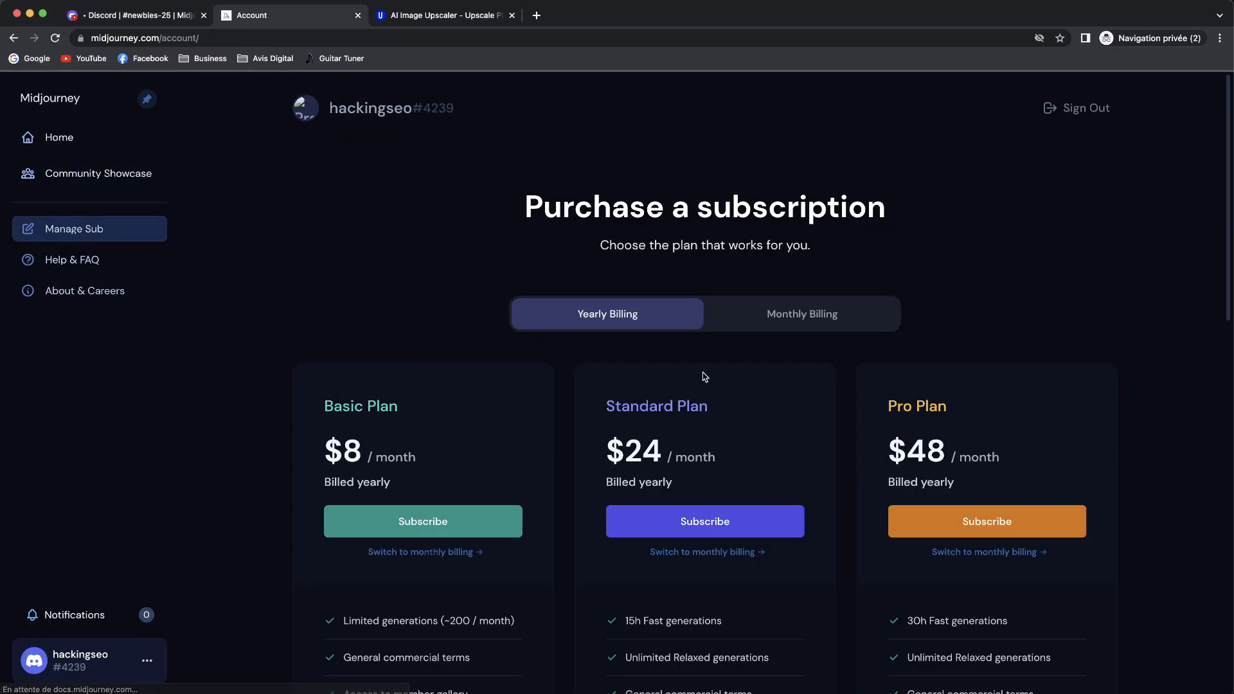
scroll(716, 385, "down", 1)
scroll(716, 384, "down", 5)
left_click(758, 149)
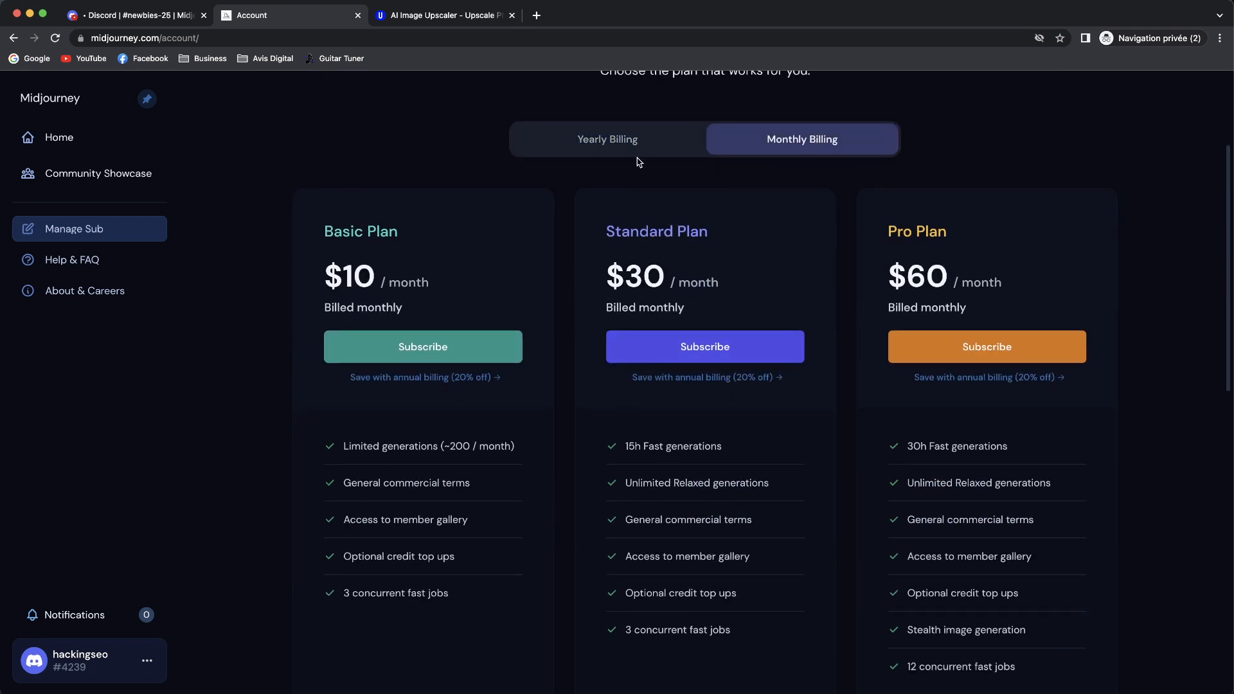
left_click(585, 135)
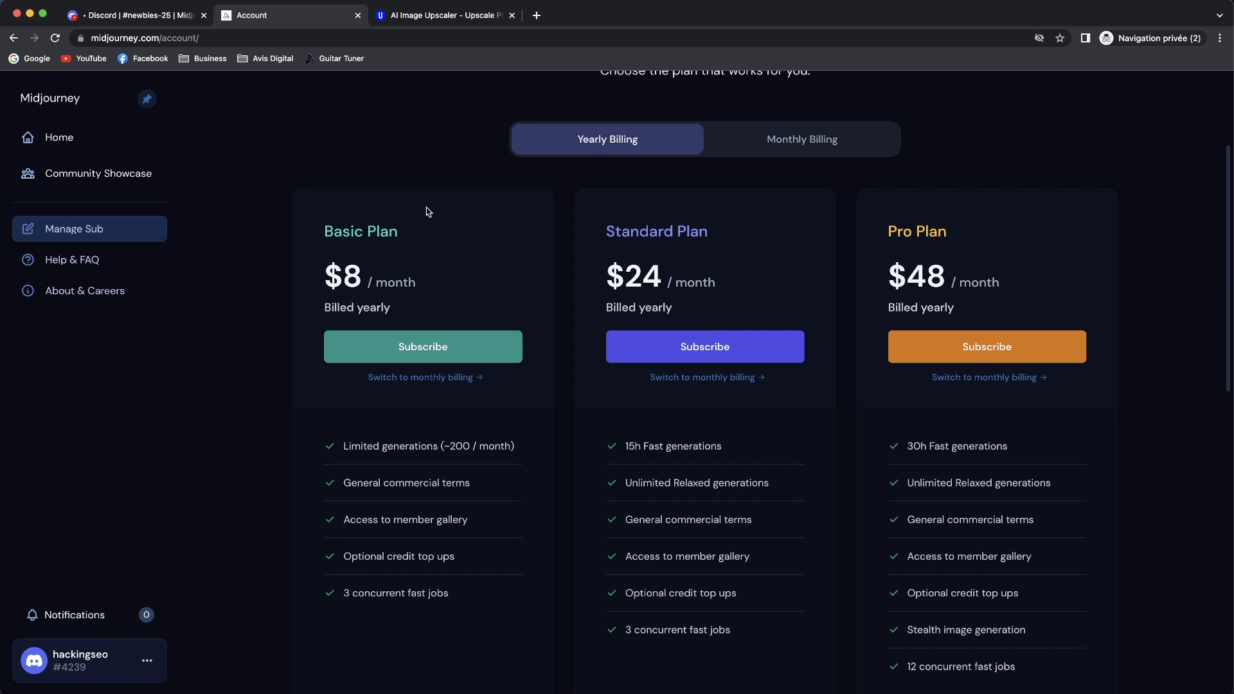
scroll(424, 209, "up", 5)
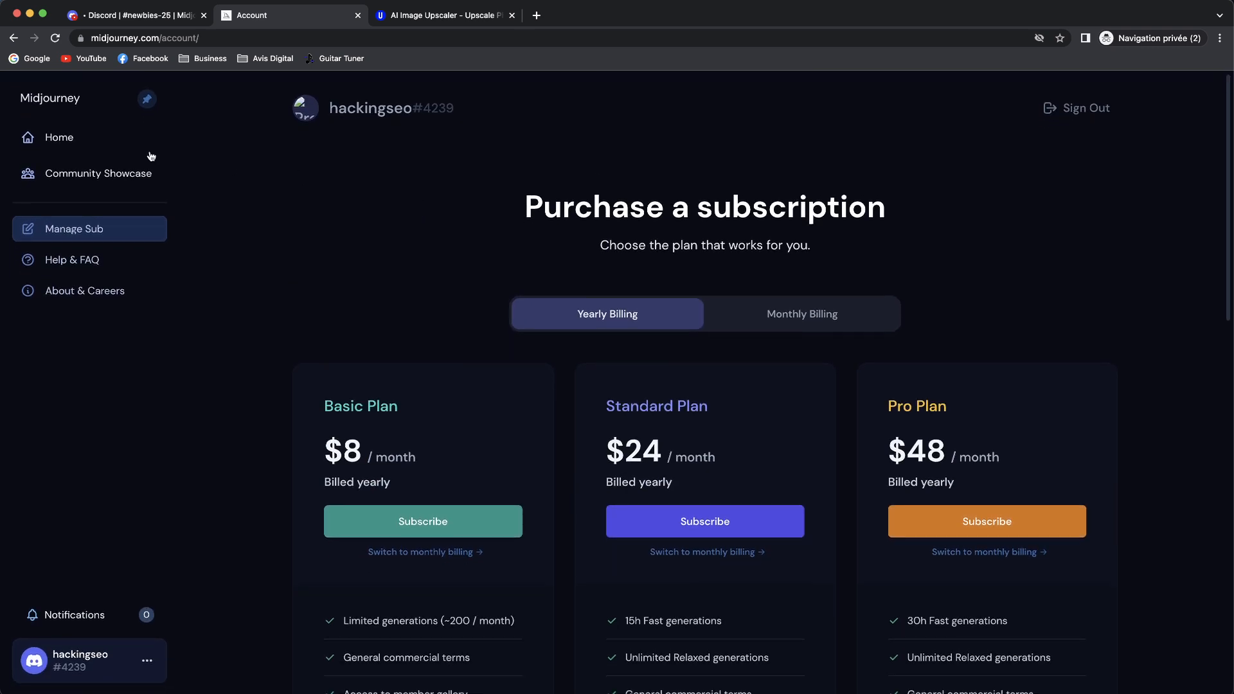
Switch to the newbies-25 channel on Discord and start the Midjourney Bot's /imagine command
left_click(128, 15)
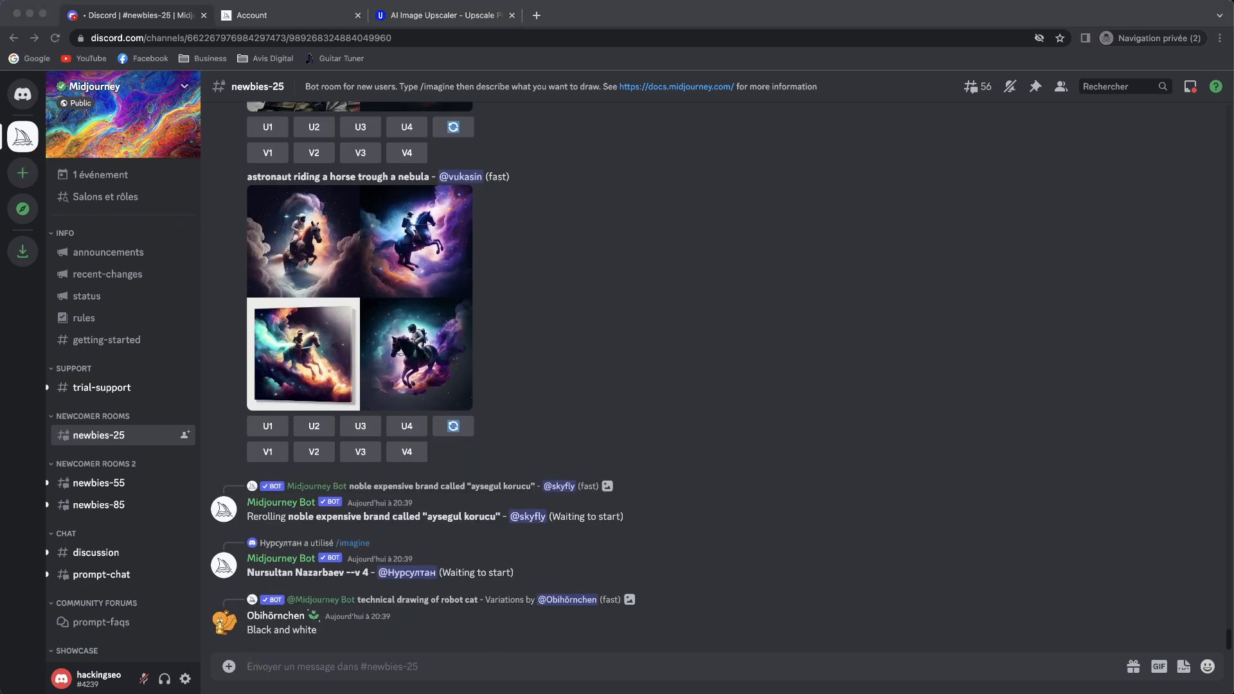
left_click(694, 662)
type("/i")
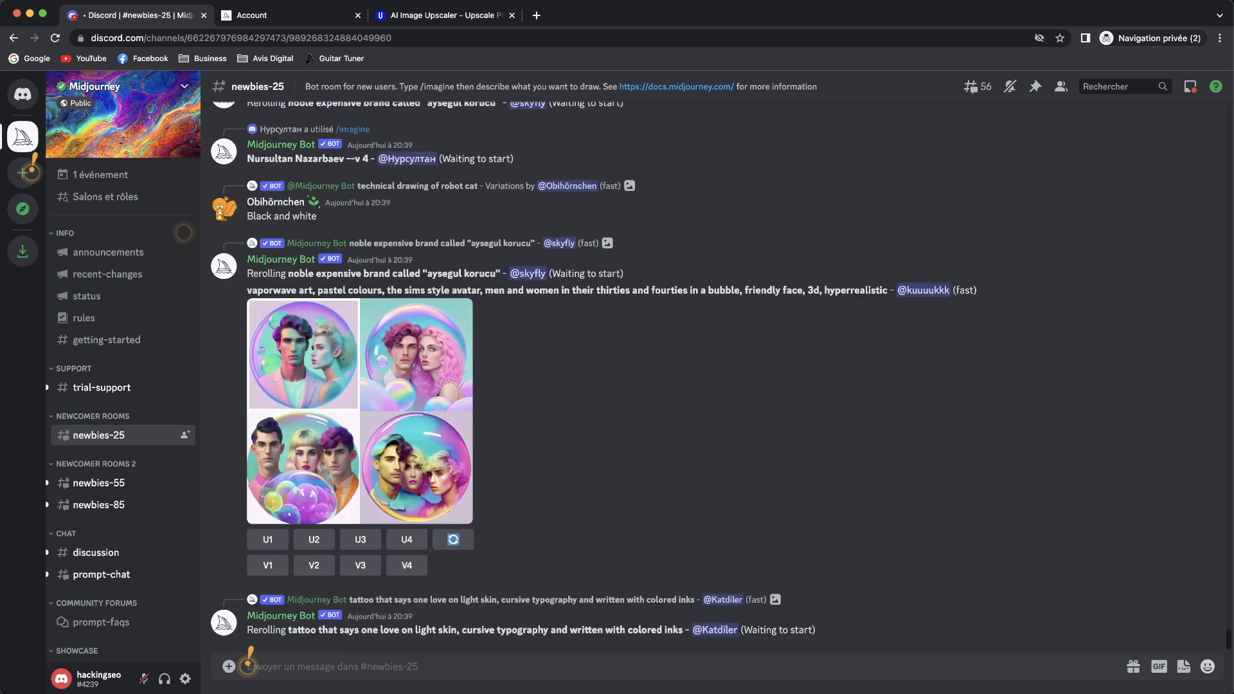
type("magine")
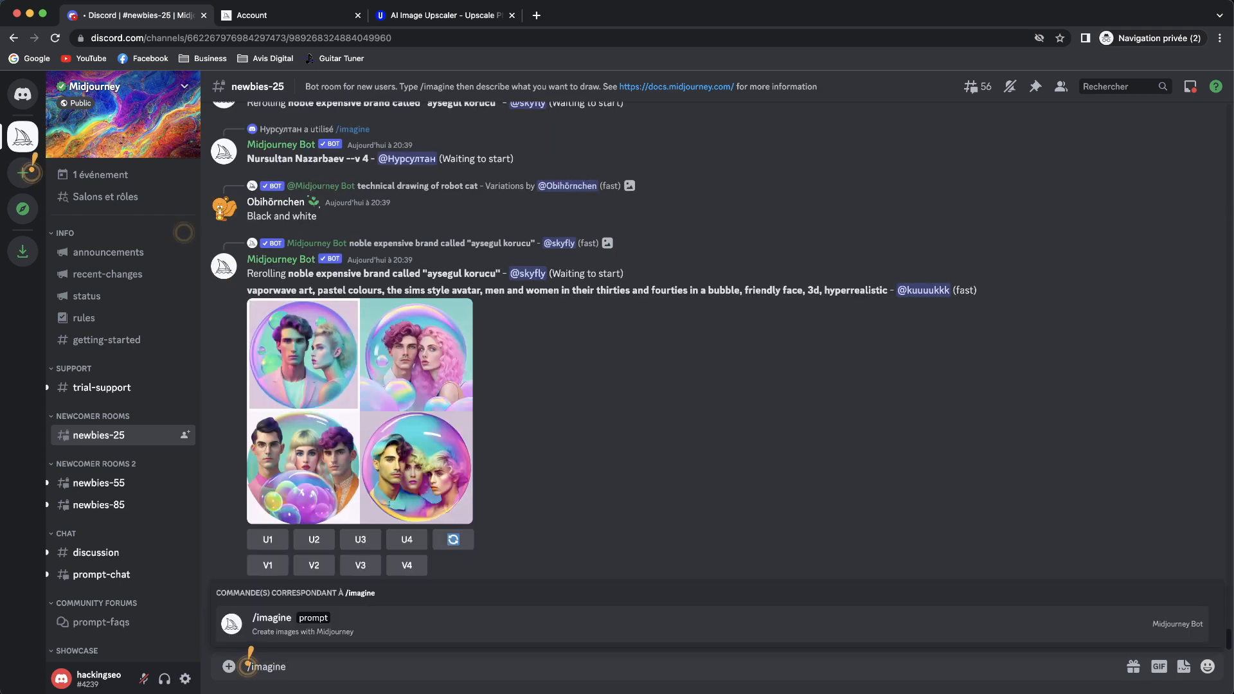
key("Return")
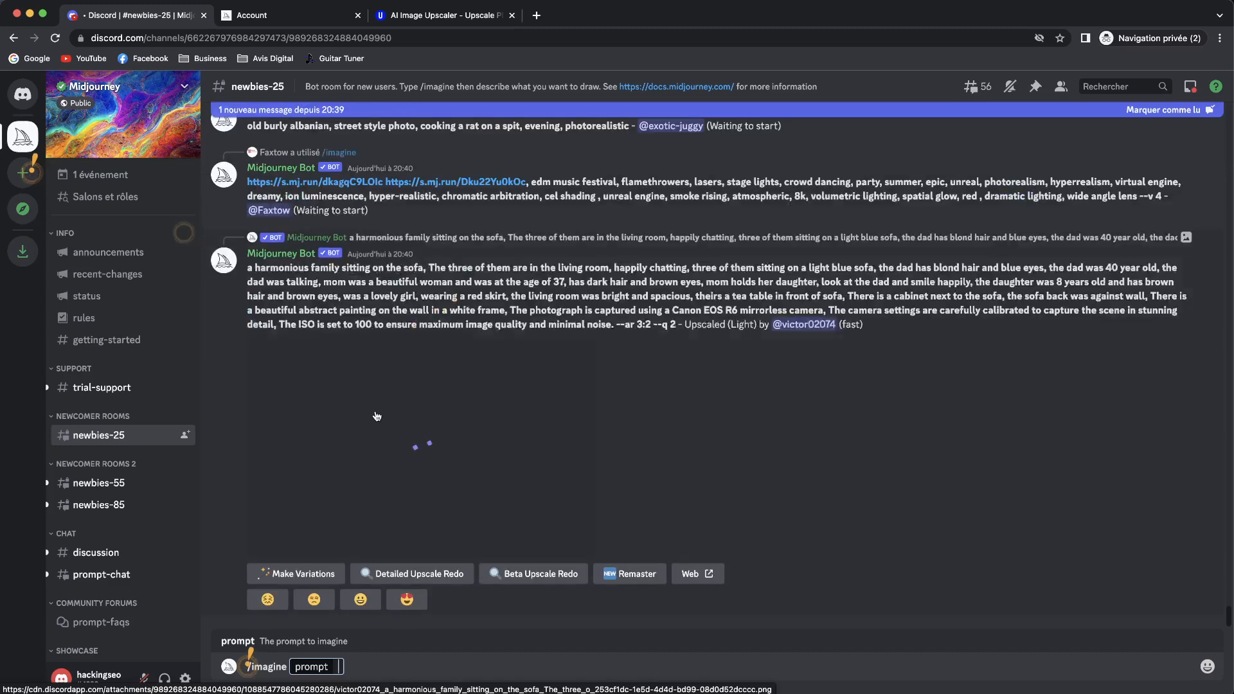
Begin the image prompt with "Create a simple logo with the letter "A""
left_click(267, 664)
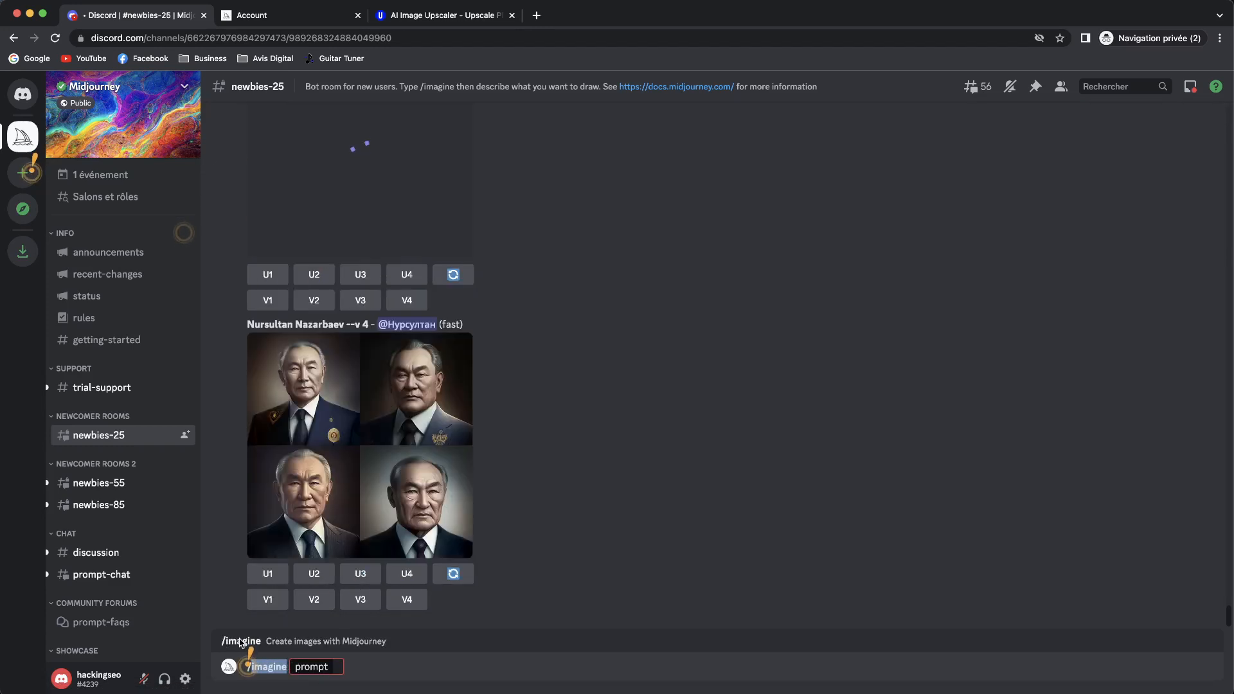
left_click(339, 666)
type("Create")
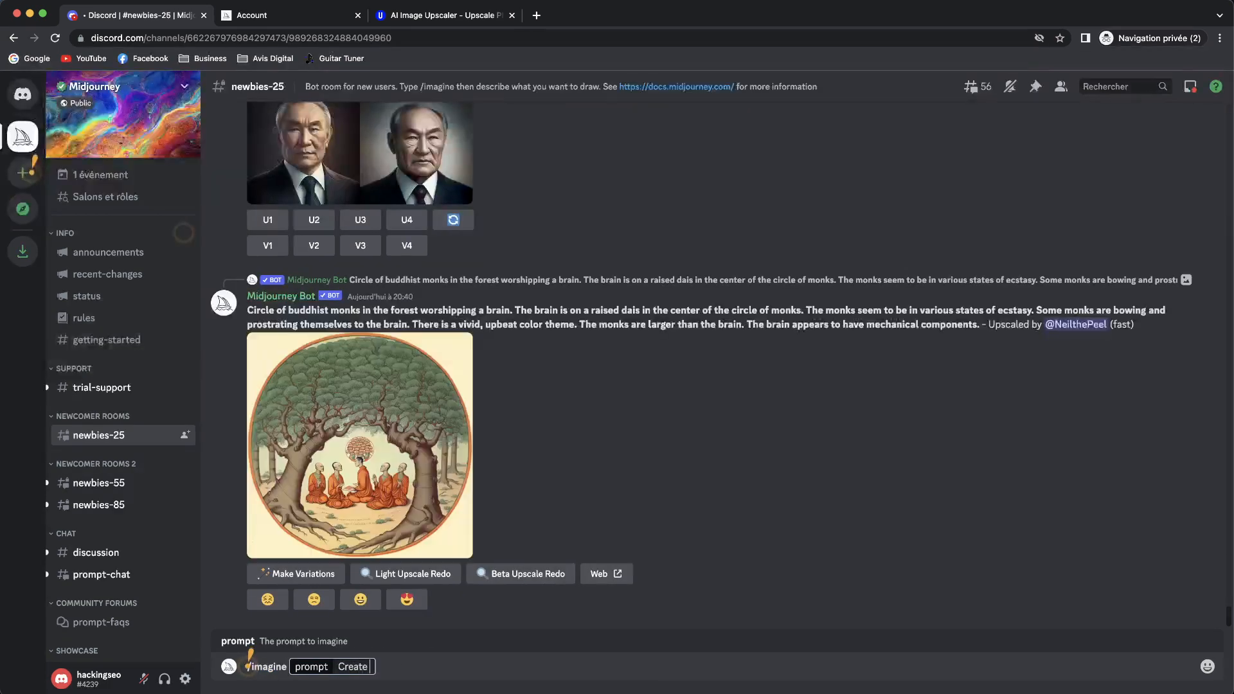
type(" a simple")
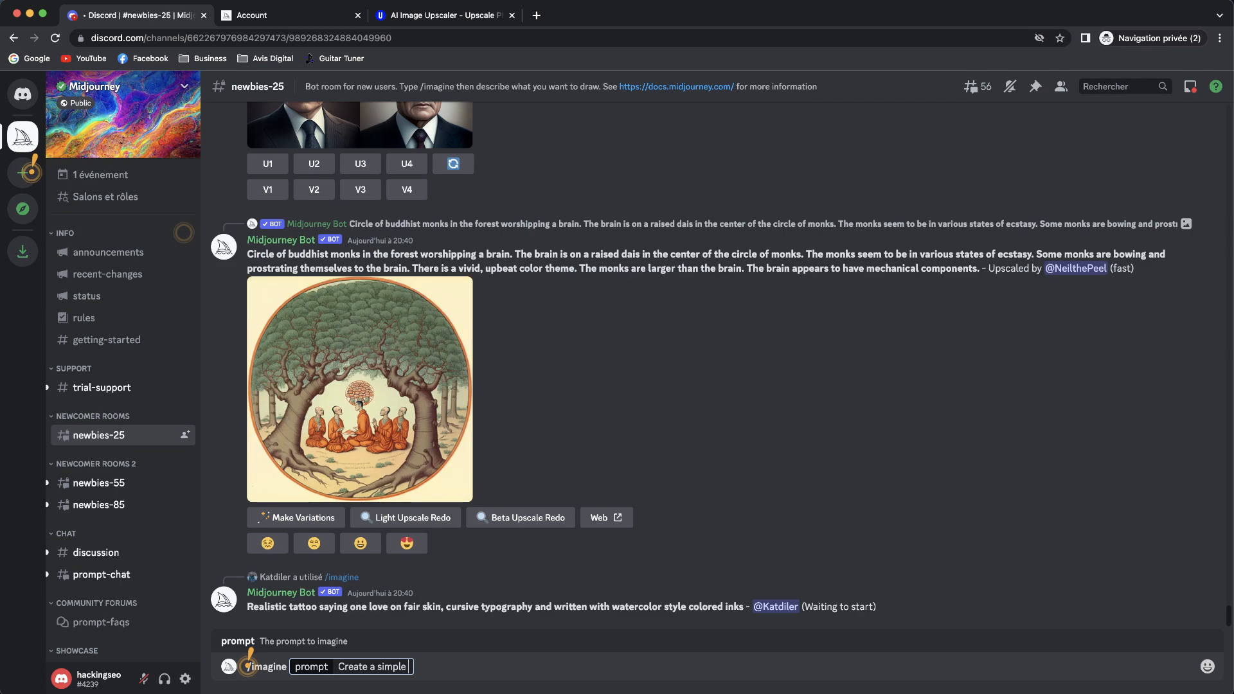
type(" logo with")
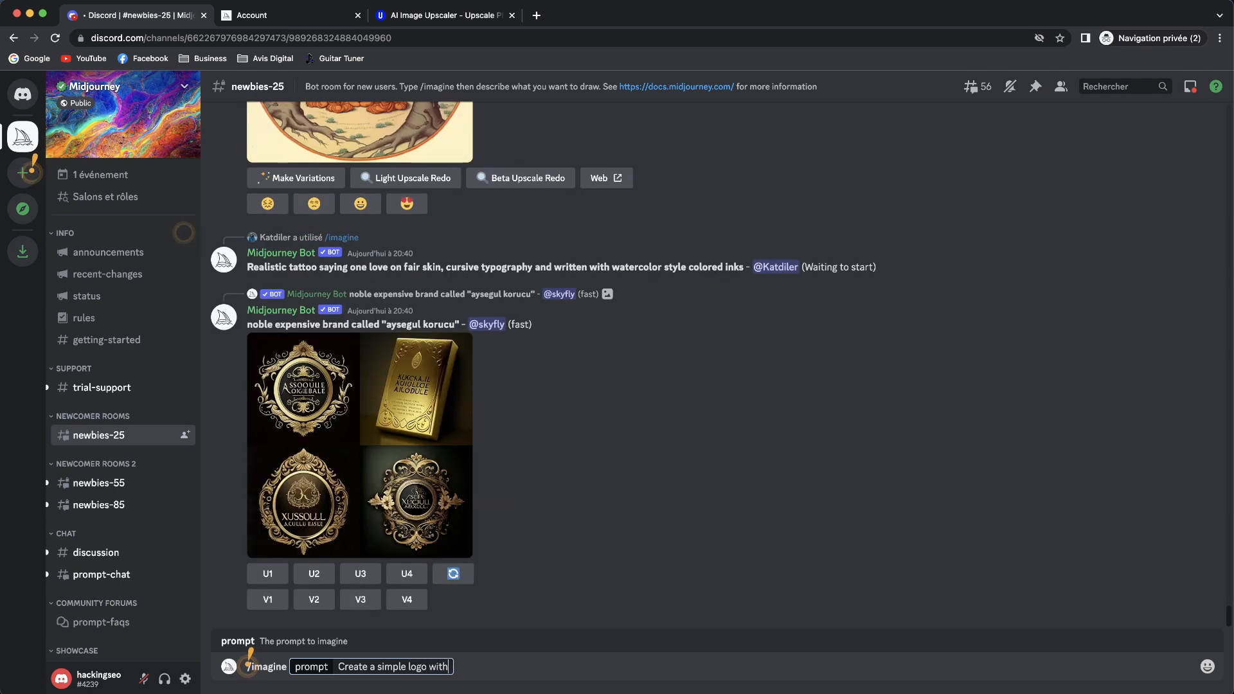
type(" the lett")
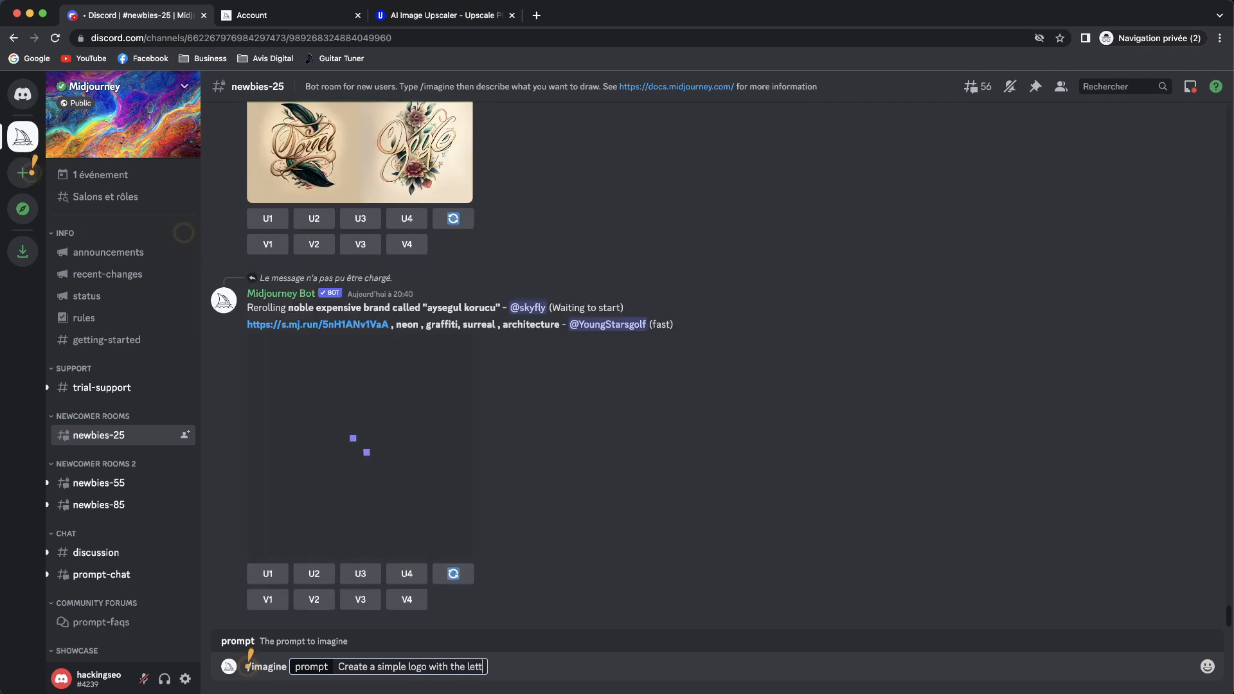
type("er \"A\"")
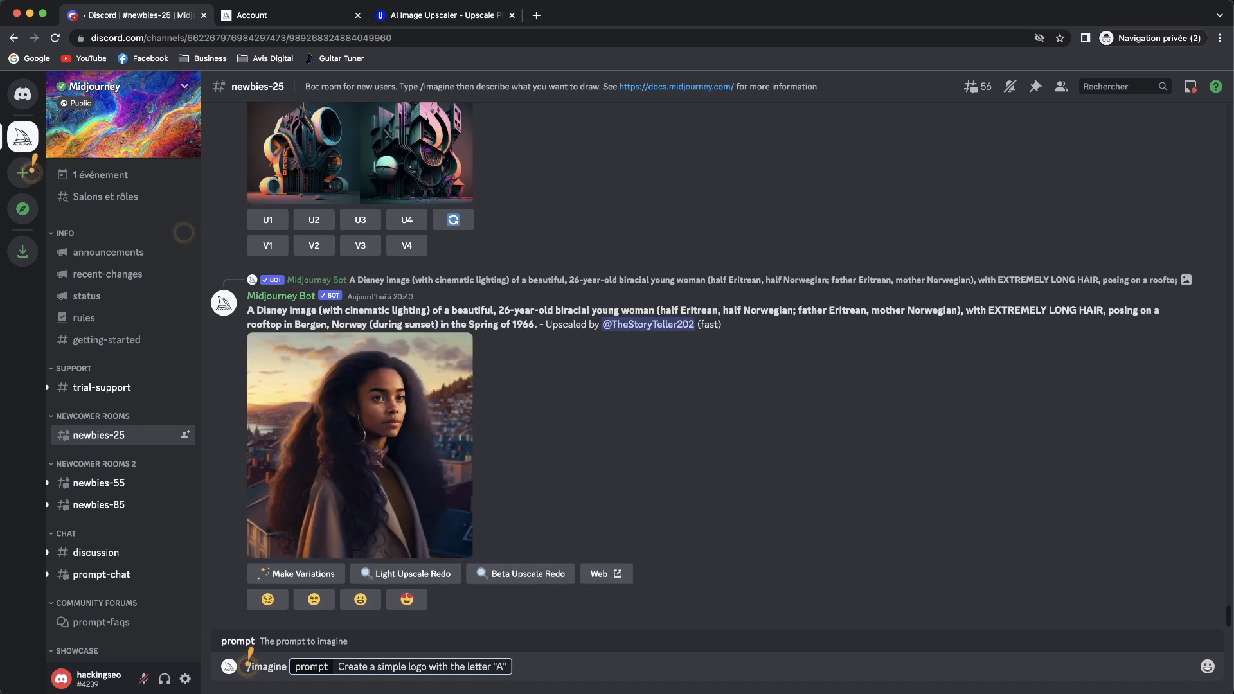
Complete the prompt with "based on the soccer thematic" and submit it to the Midjourney Bot
type(" based on ths")
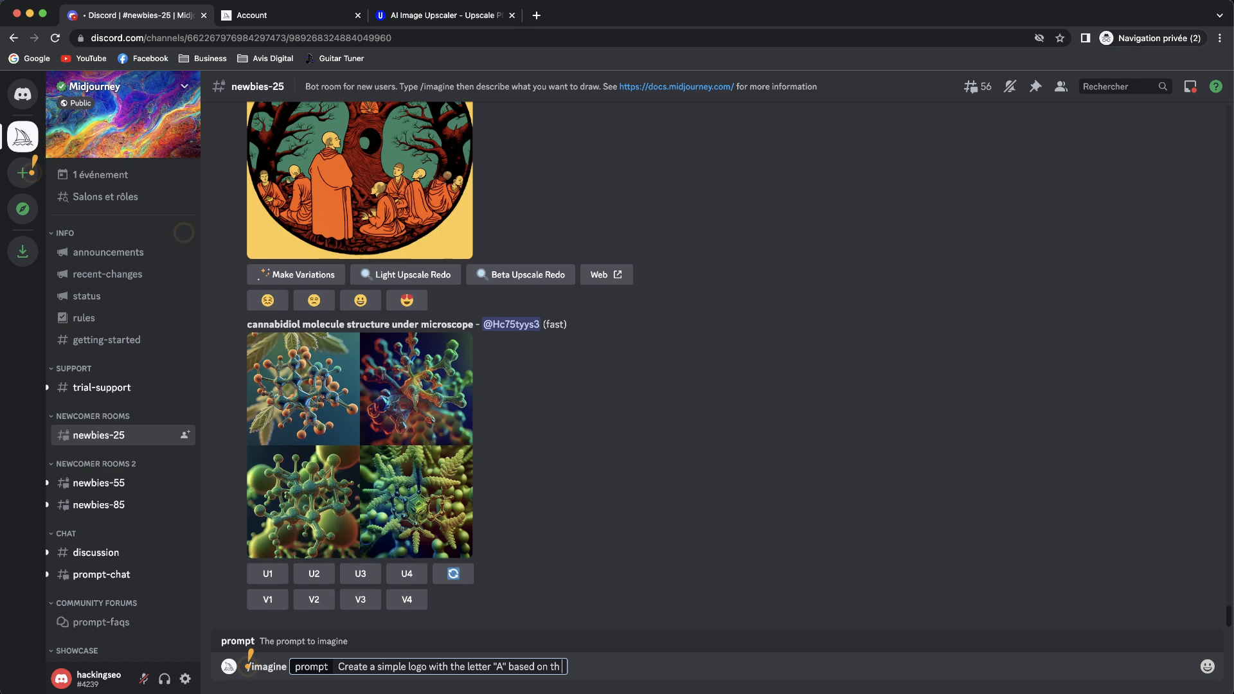
key("BackSpace")
type("e sport")
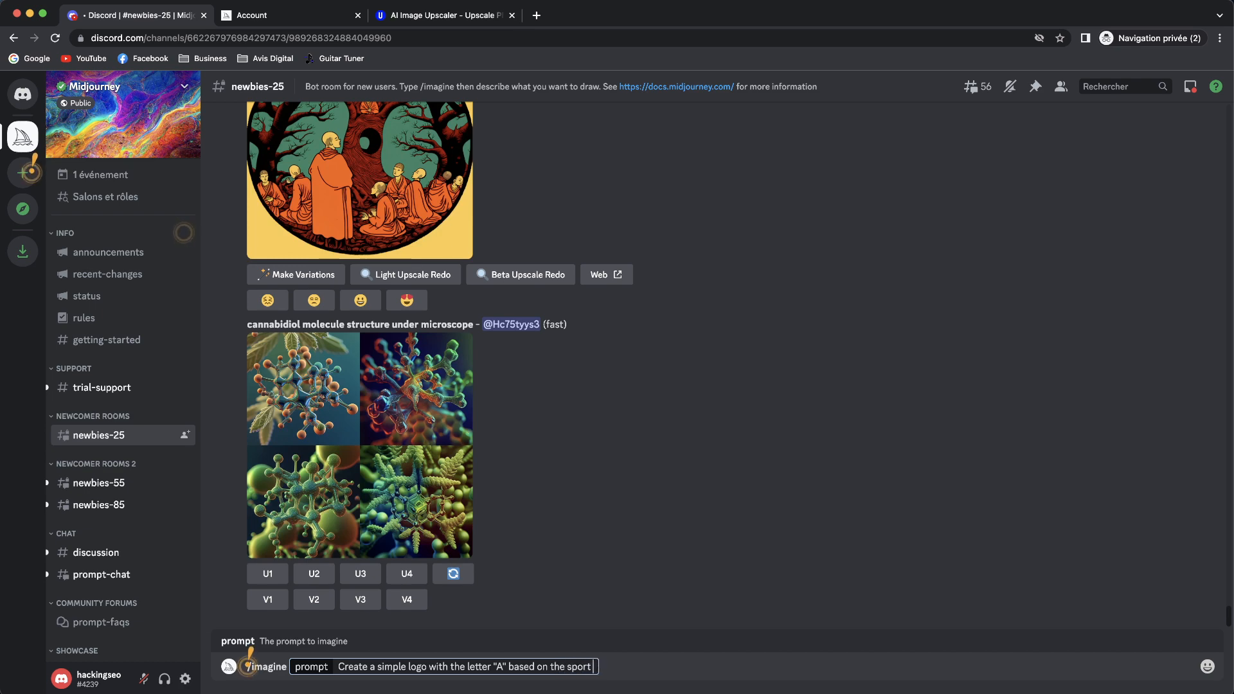
key("BackSpace")
key("BackSpace")
key("BackSpace")
key("BackSpace")
type("occer them")
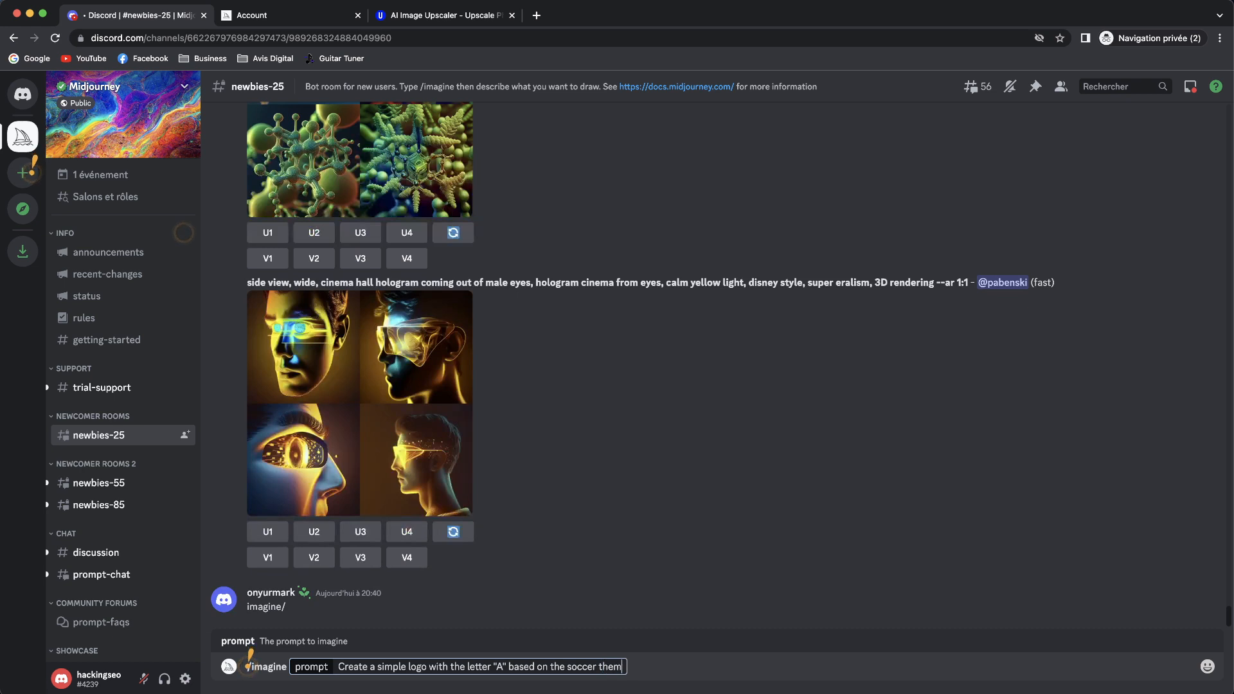
type("atic")
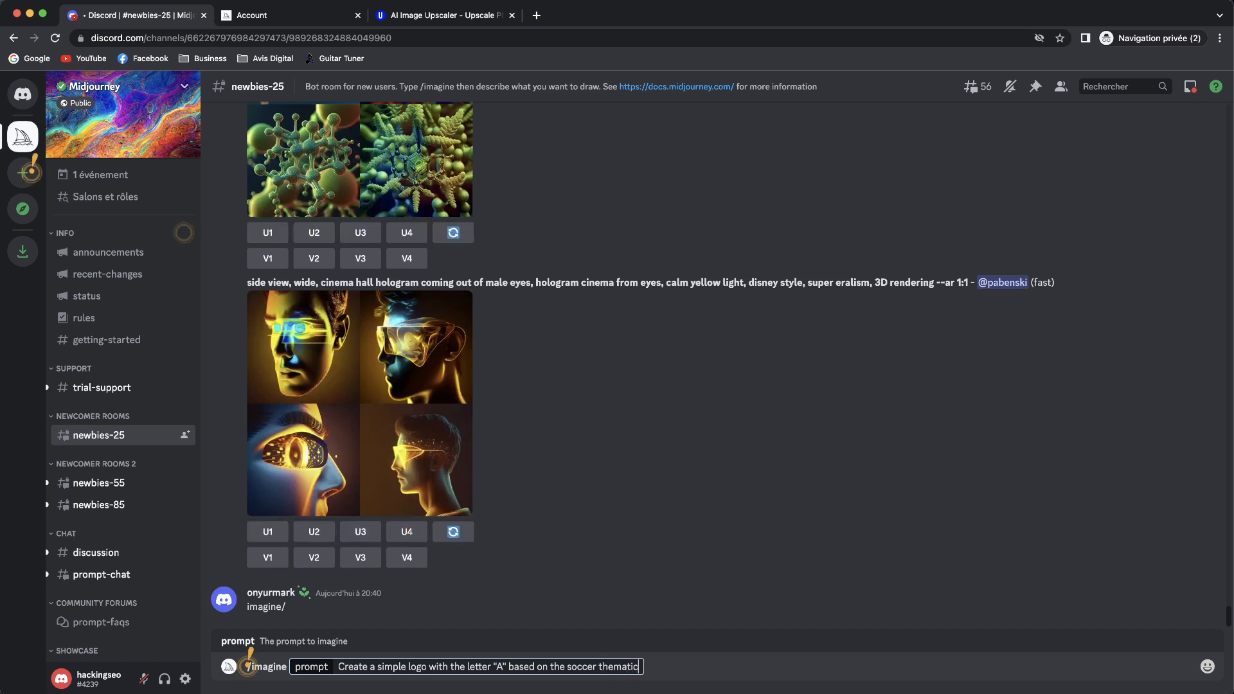
key("Return")
left_click(285, 610)
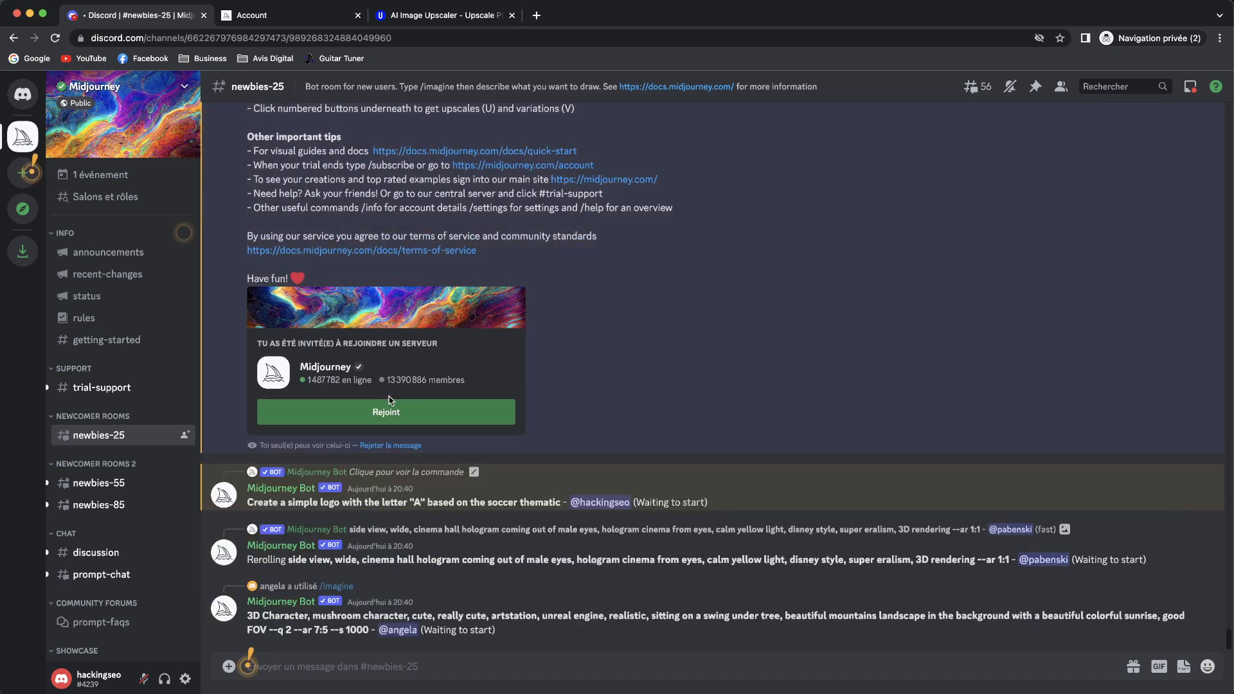
Open the Midjourney server from its invitation and try to follow the announcements channel for updates
left_click(388, 410)
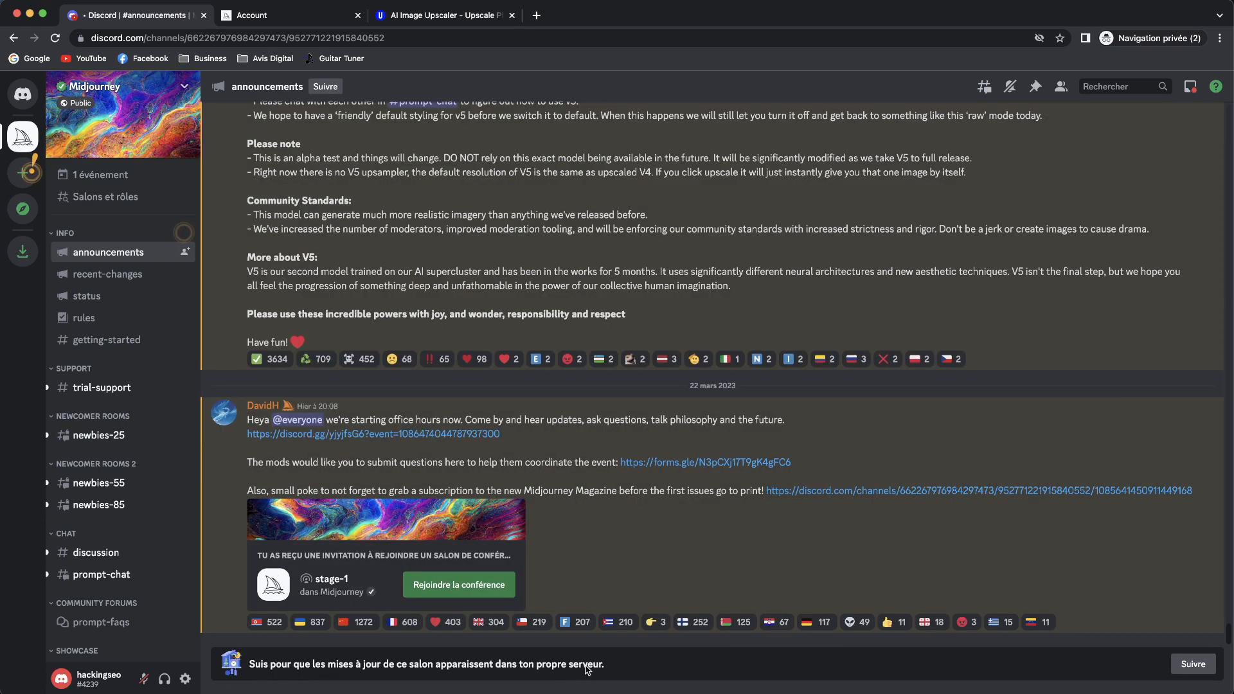
left_click(1193, 664)
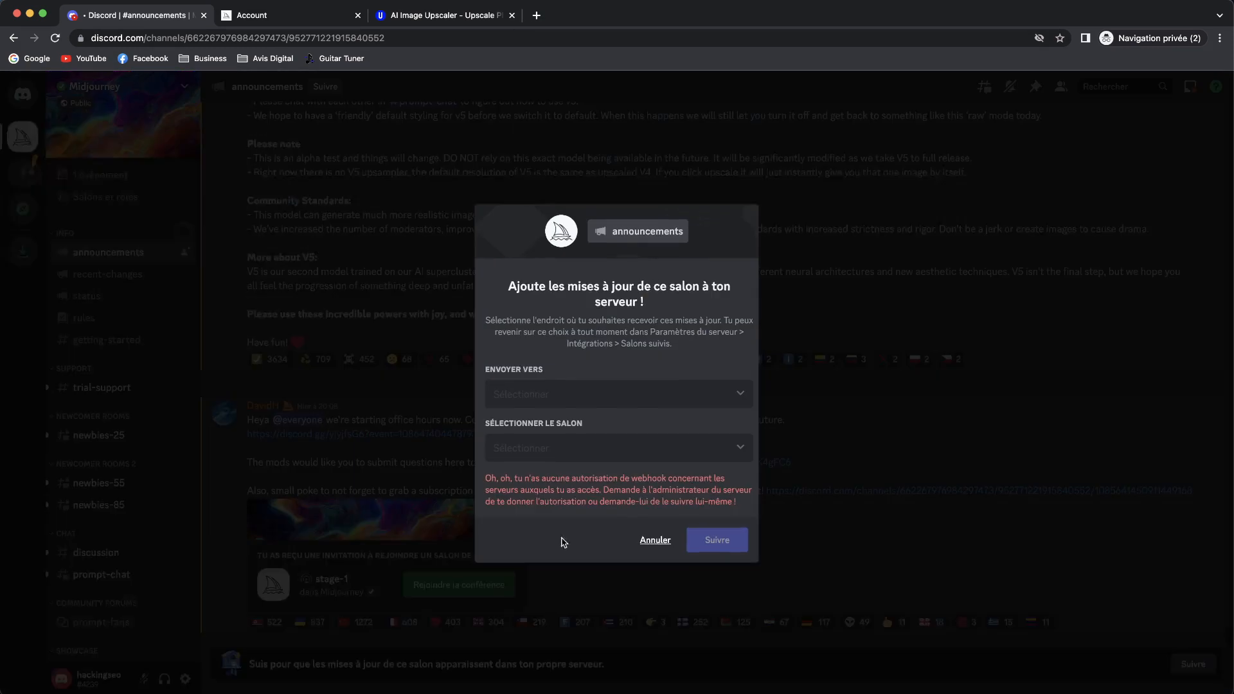
left_click(656, 541)
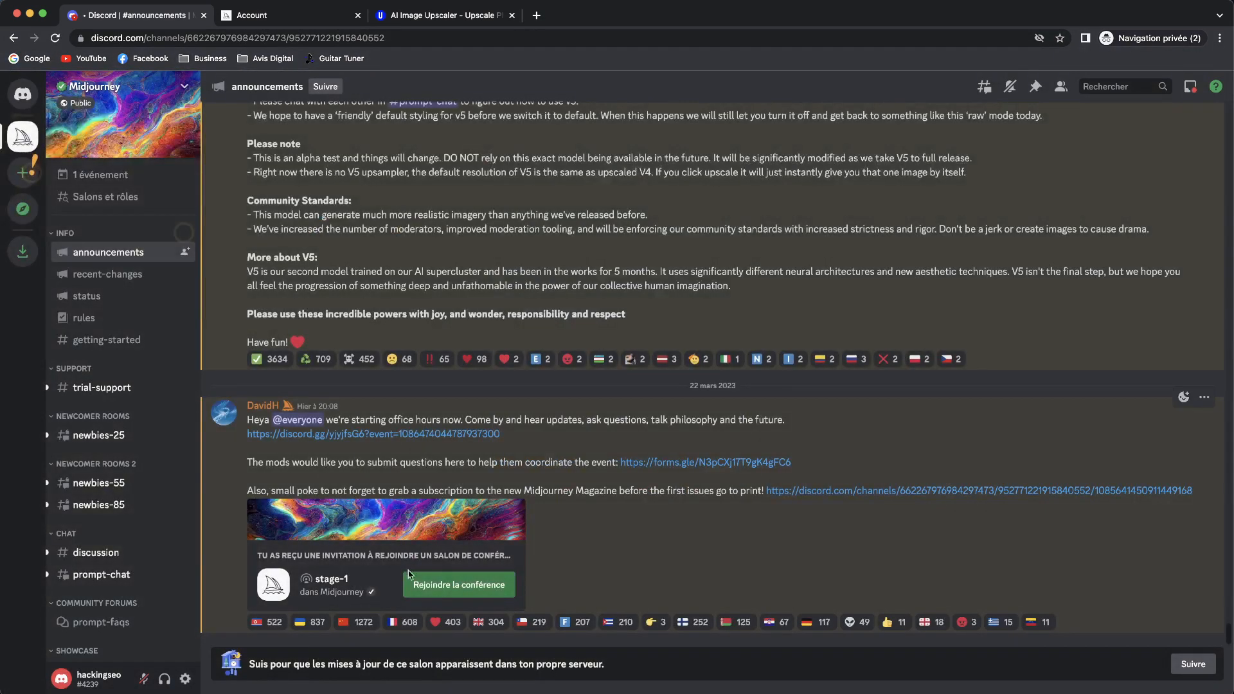
In newbies-25, submit the /imagine prompt "A modern message board webpage, with a color scheme, clean design, clear navigation, search bar and filters, user registration and login"
left_click(105, 435)
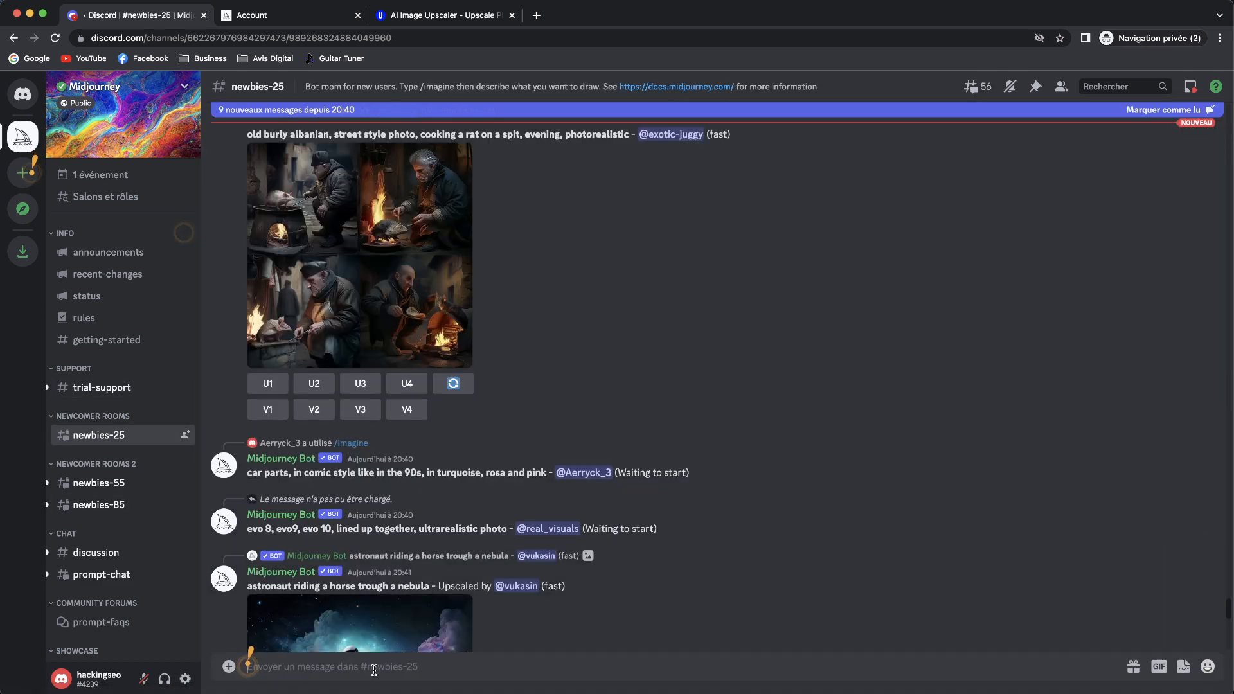
left_click(375, 670)
type("/imagi")
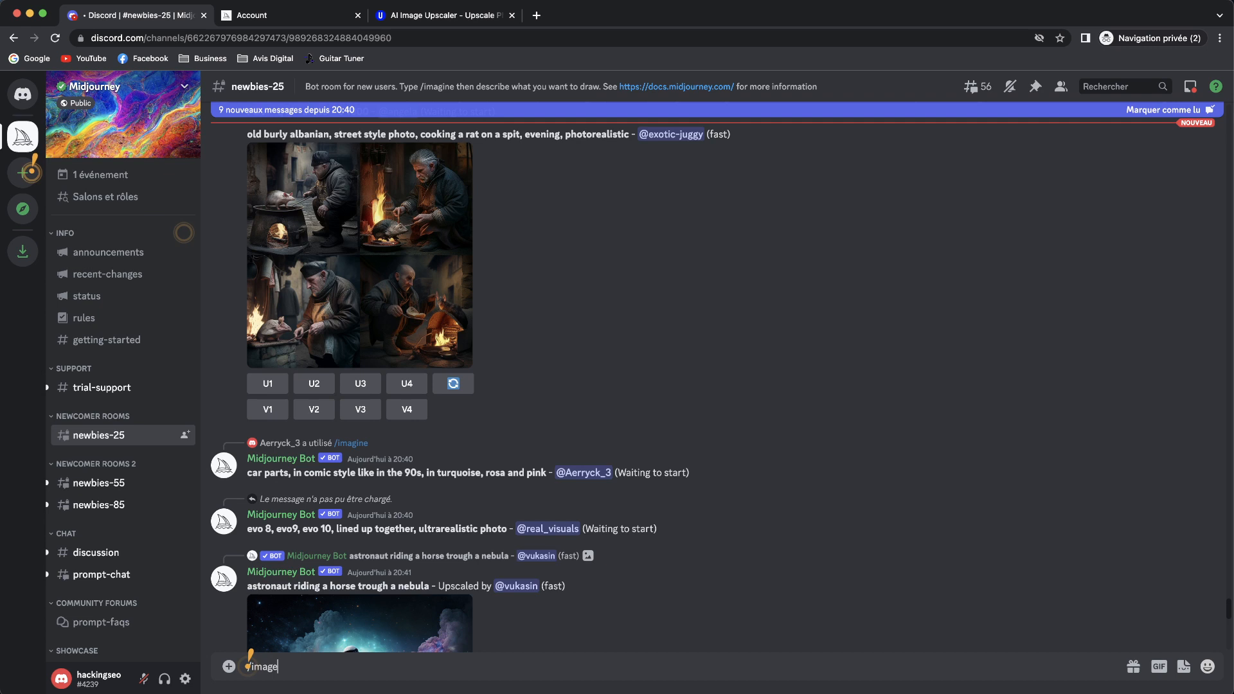
type("ne prompt")
key("Tab")
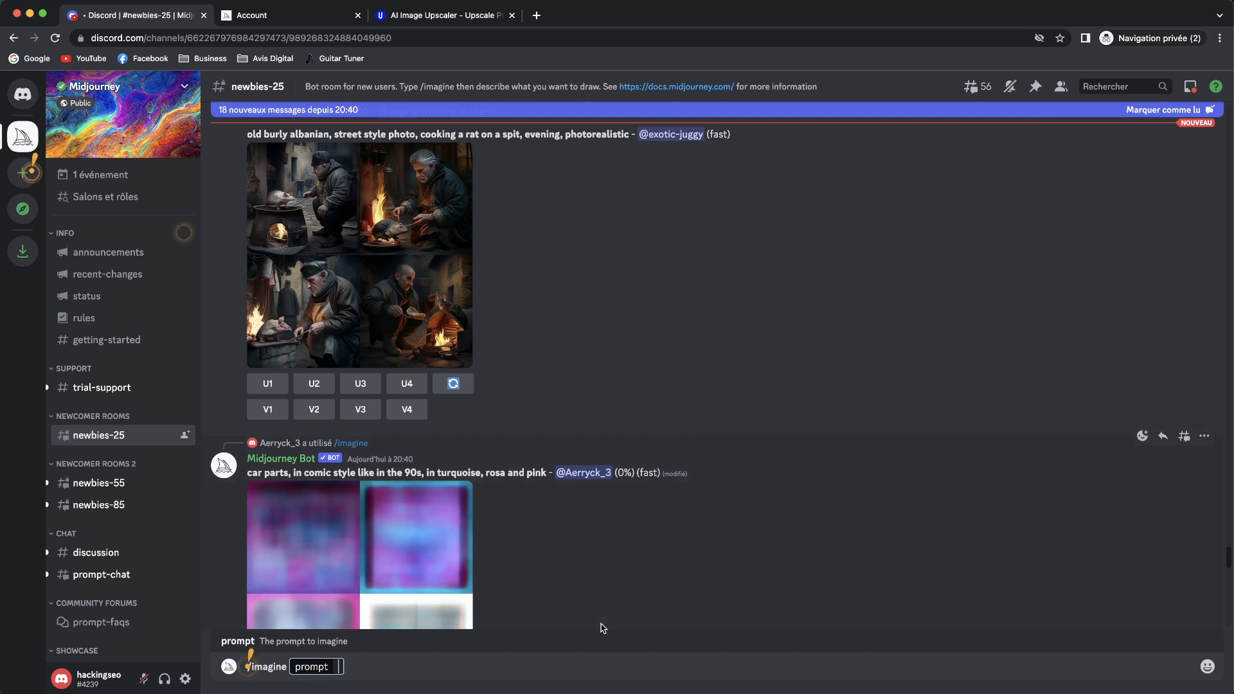
key("super+v")
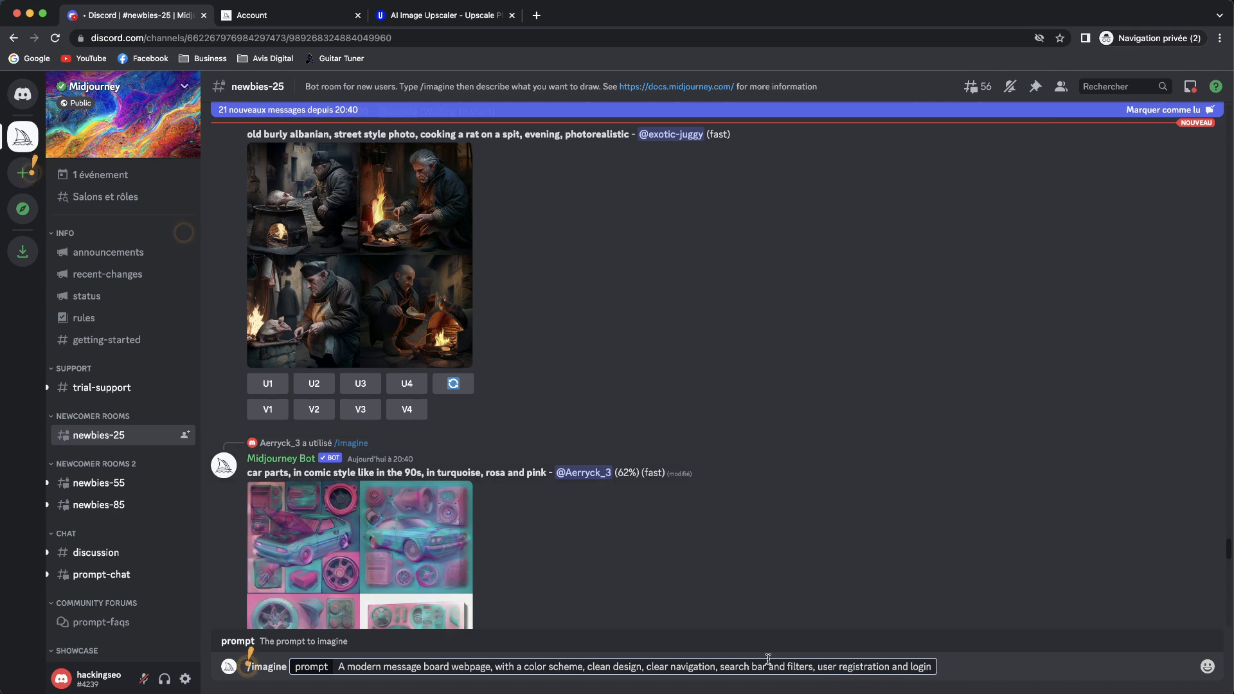
key("Return")
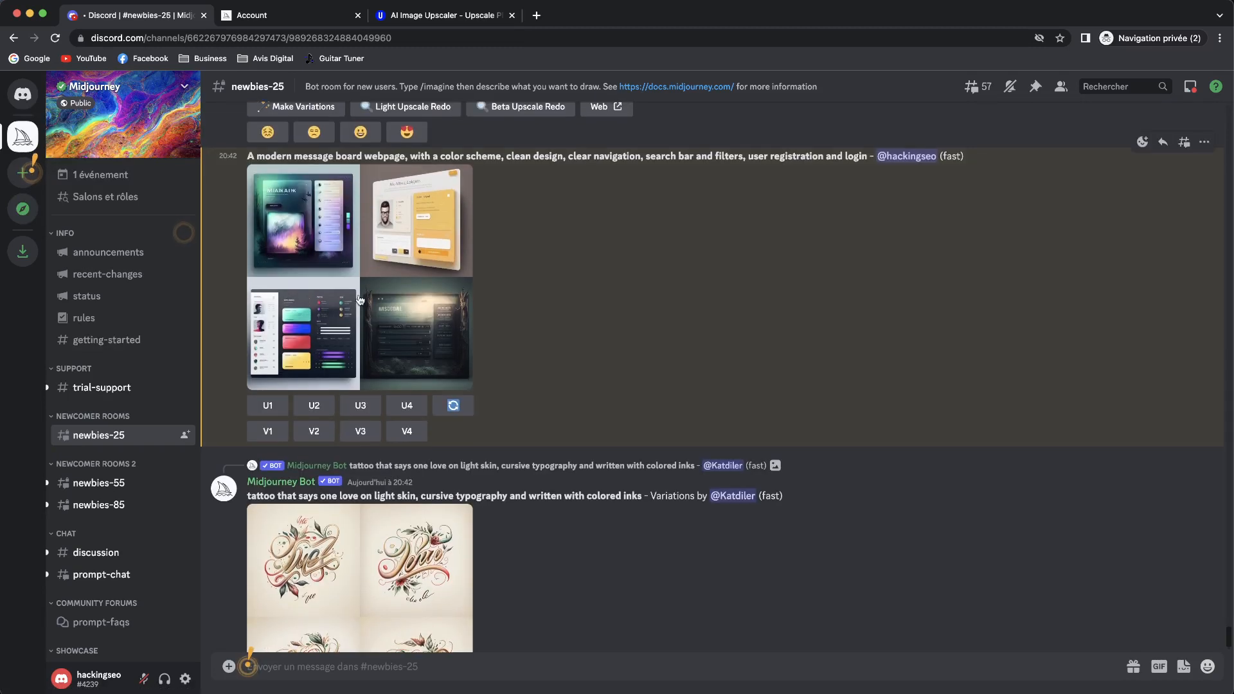
Request an upscale of the second image in the generated message board webpage grid
scroll(251, 376, "up", 1)
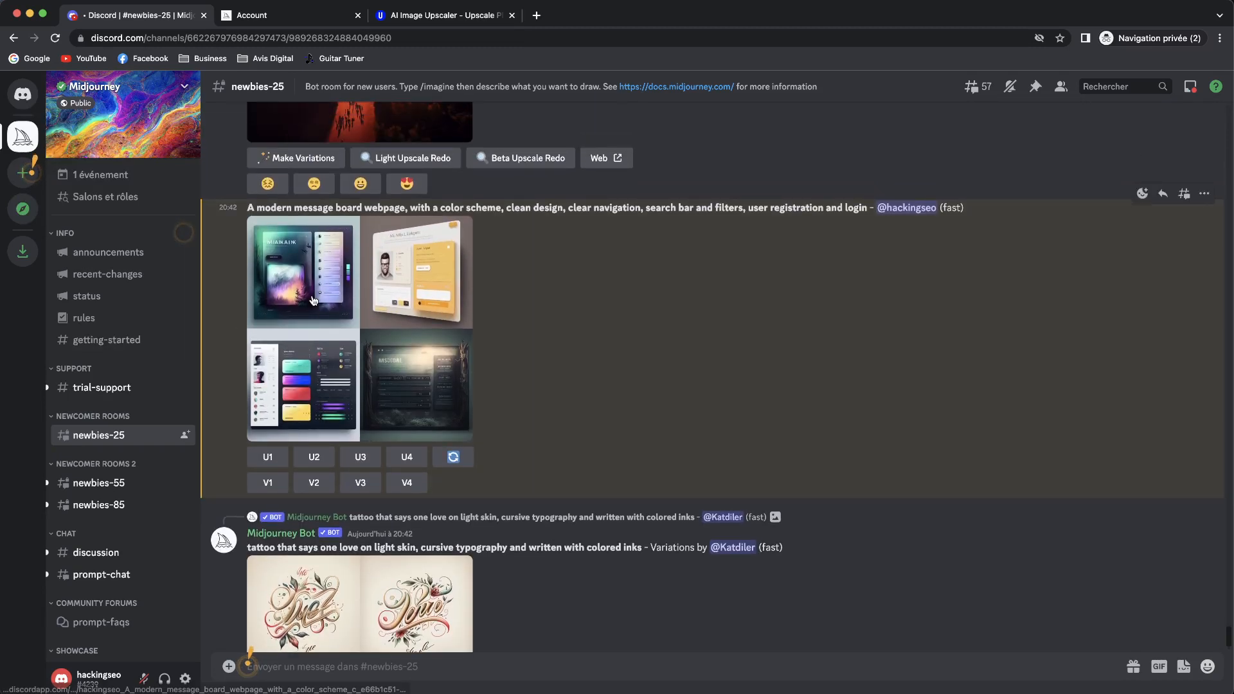
scroll(412, 354, "up", 1)
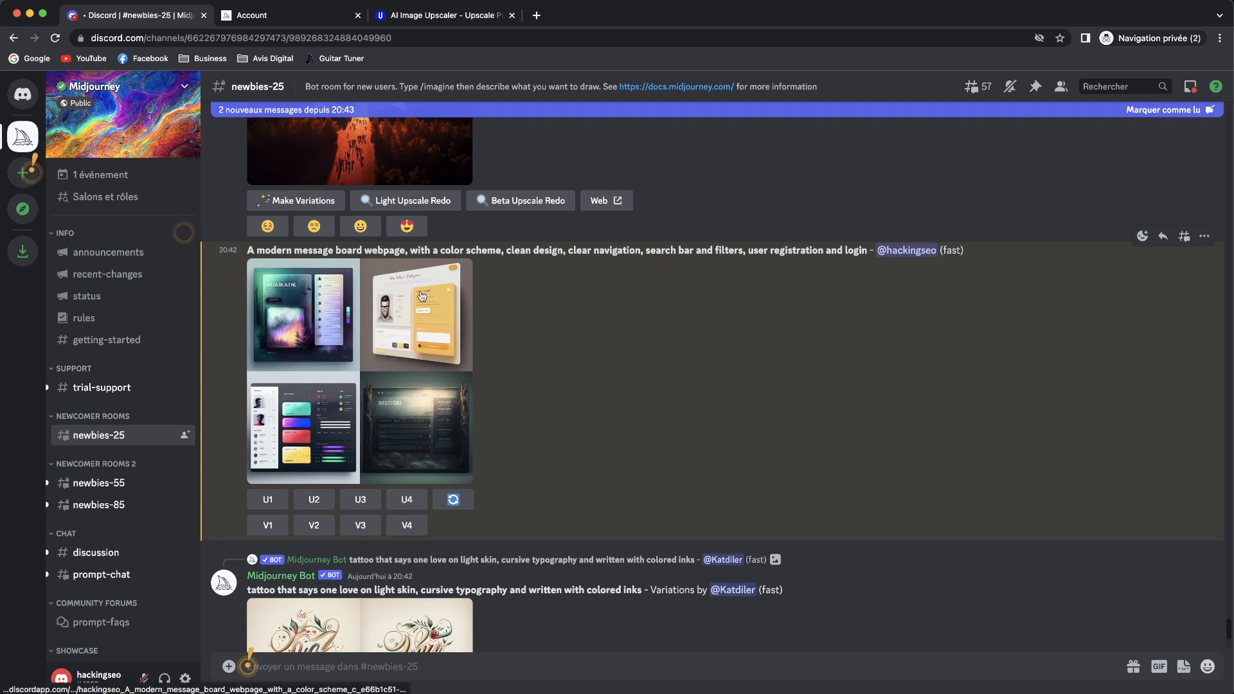
left_click(315, 504)
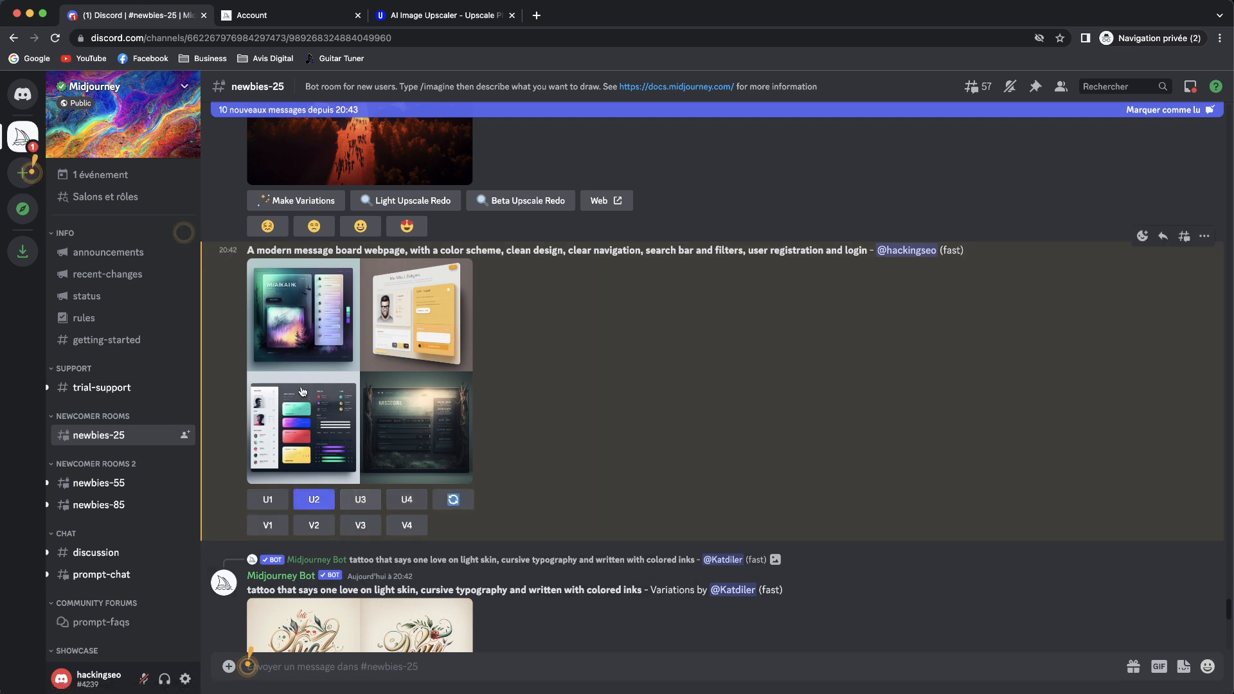
Look through the channel for the message board webpage grid and examine its four designs enlarged
scroll(411, 364, "down", 20)
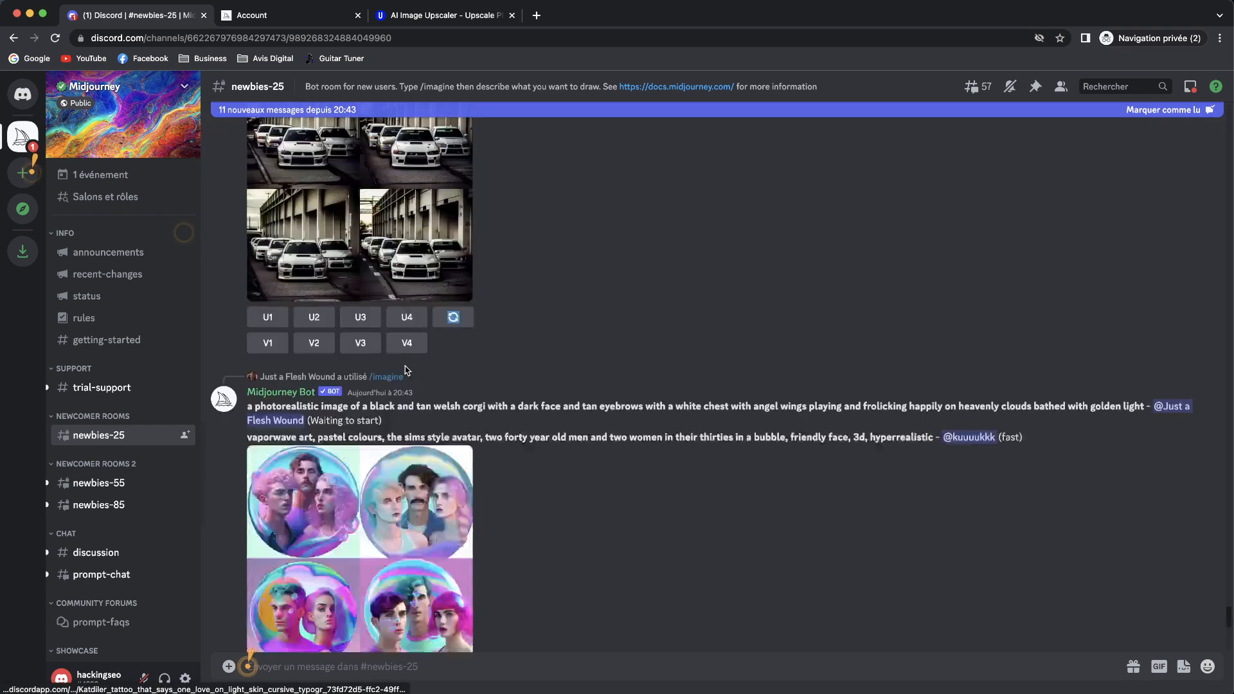
scroll(409, 384, "up", 6)
scroll(409, 384, "down", 7)
scroll(422, 355, "up", 15)
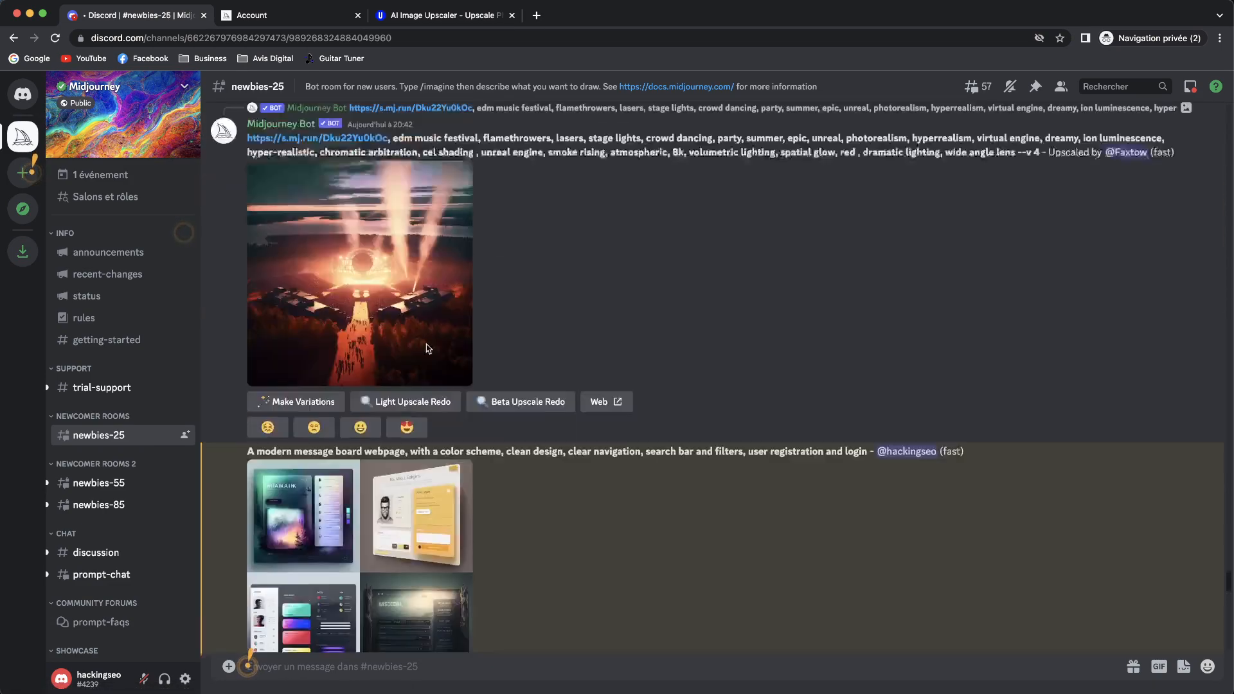
scroll(429, 349, "up", 4)
scroll(429, 349, "down", 6)
left_click(396, 404)
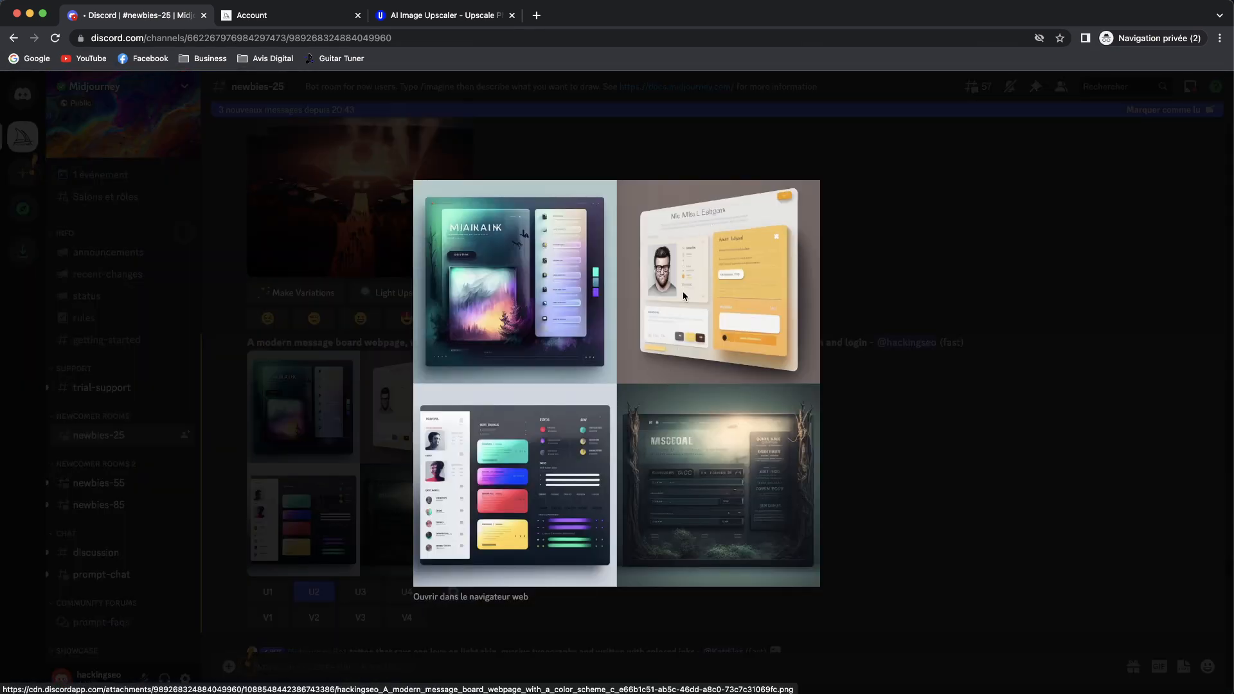
left_click(911, 473)
Find the upscaled message board webpage image in the newbies-25 channel and open it enlarged
scroll(378, 485, "down", 3)
scroll(378, 487, "down", 15)
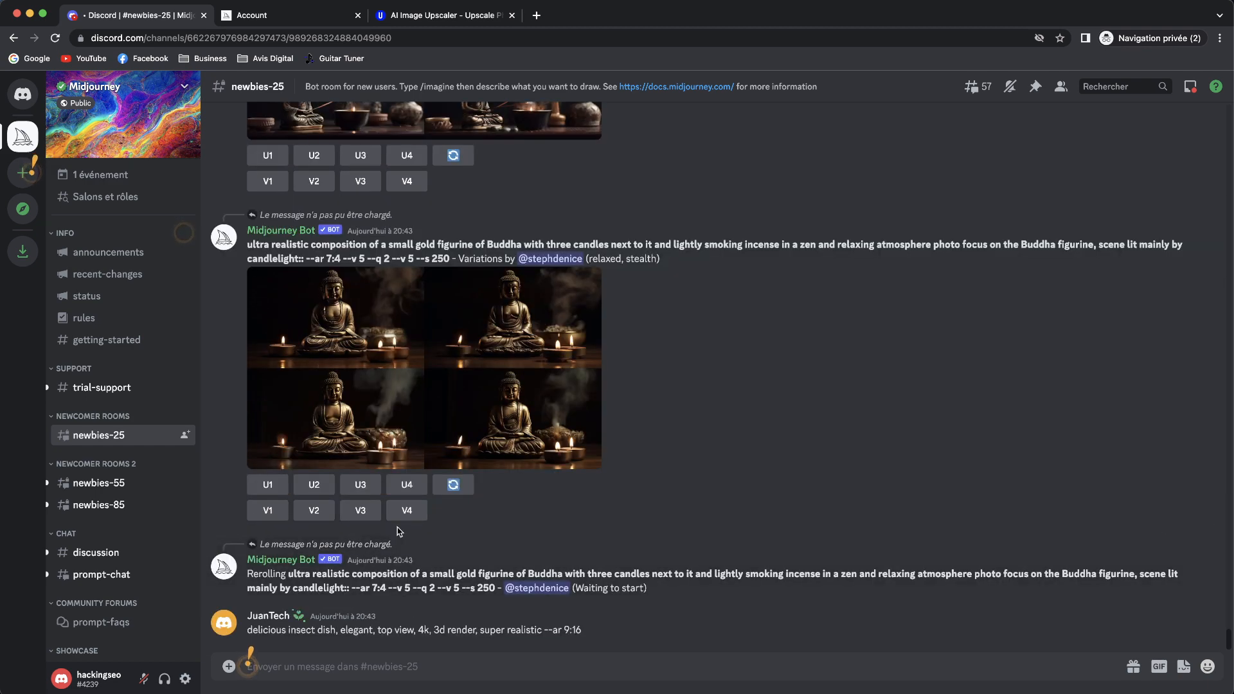
scroll(379, 540, "up", 10)
scroll(398, 532, "up", 6)
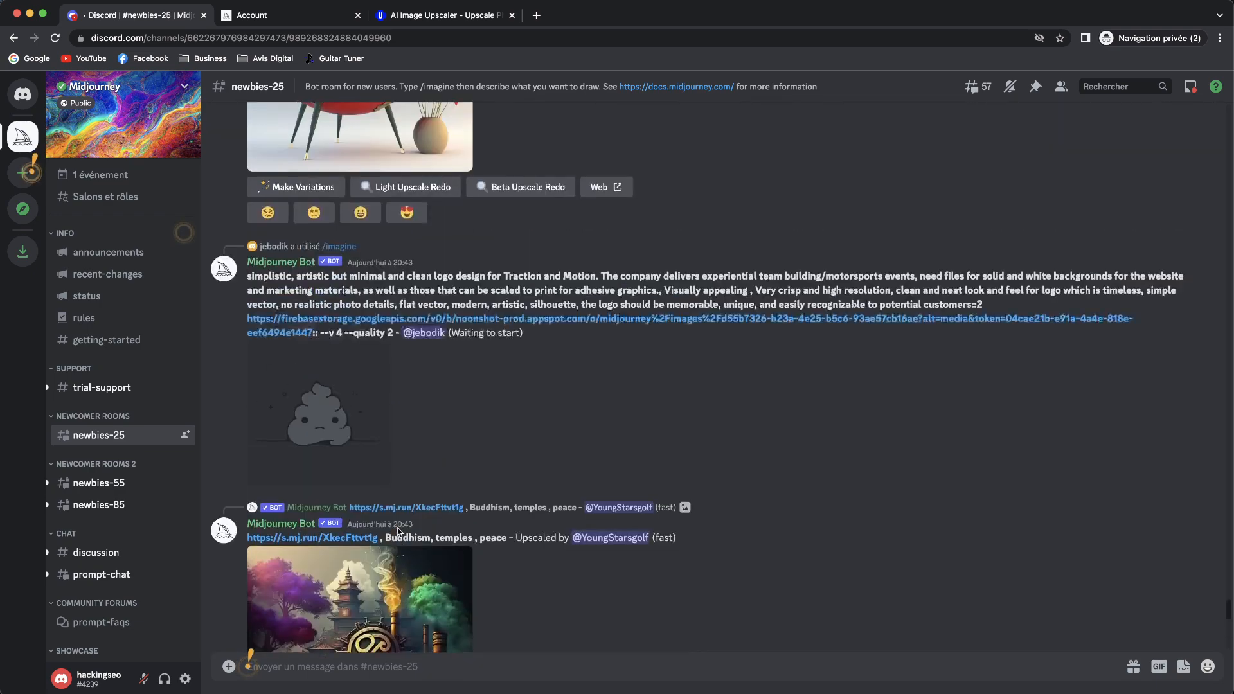
scroll(398, 532, "down", 12)
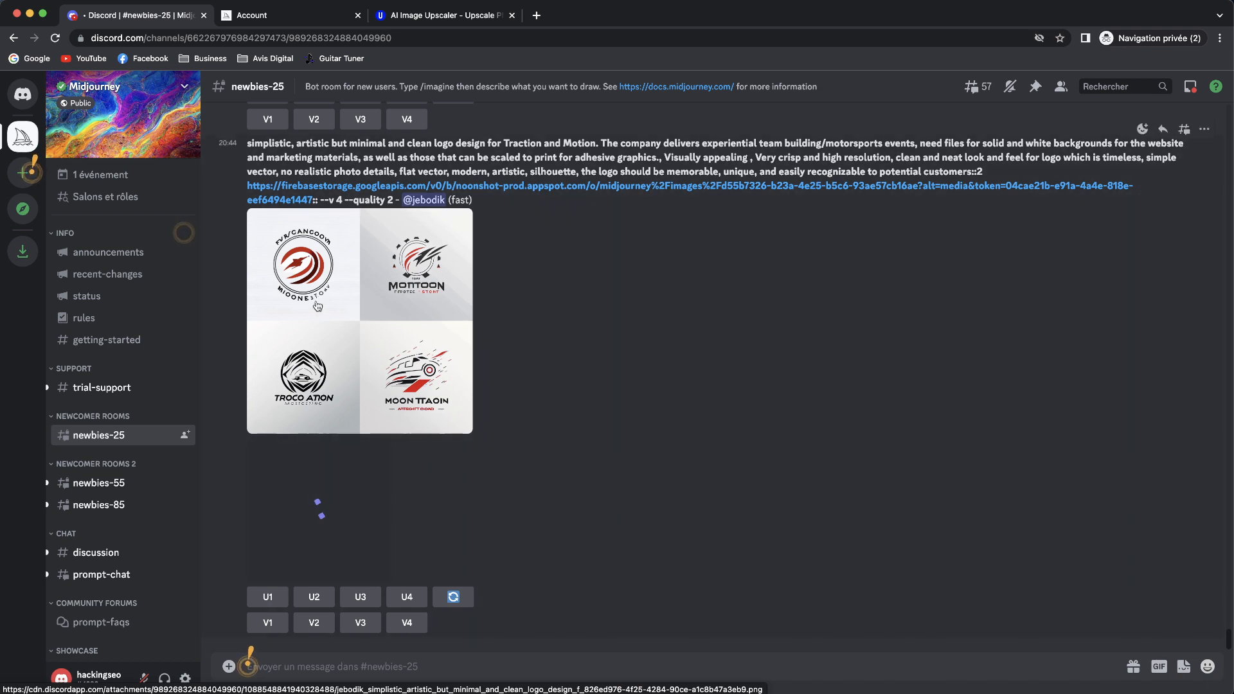
scroll(359, 299, "up", 1)
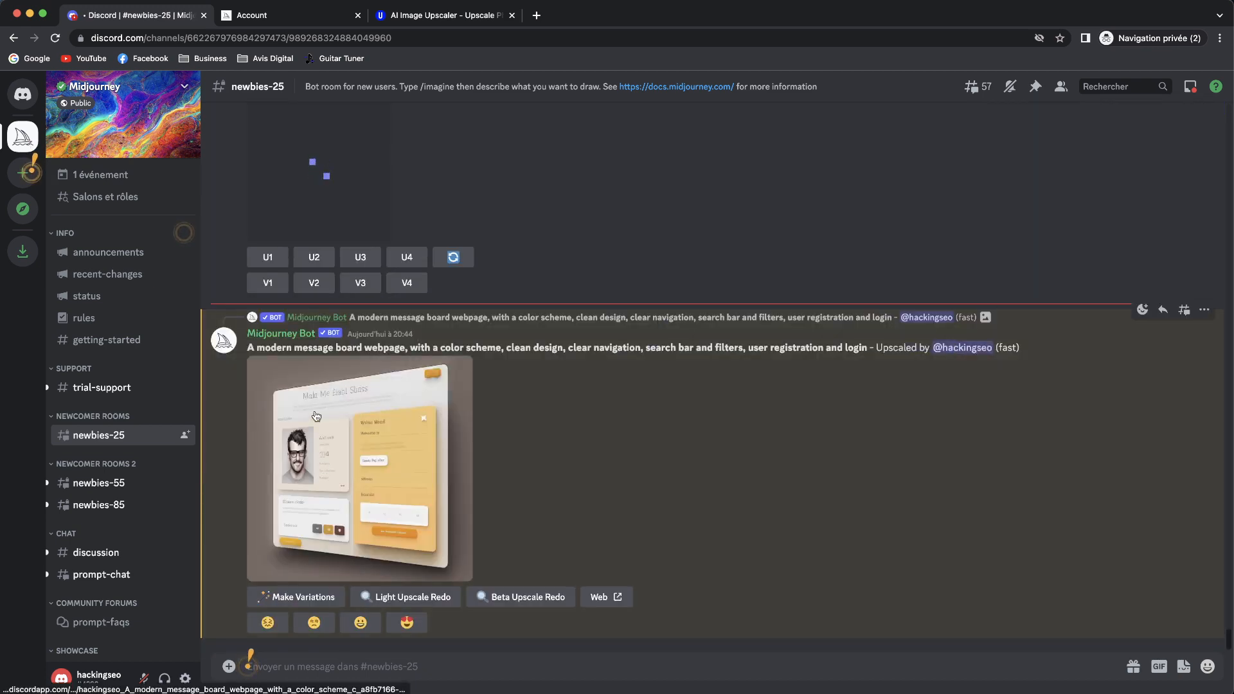
left_click(329, 470)
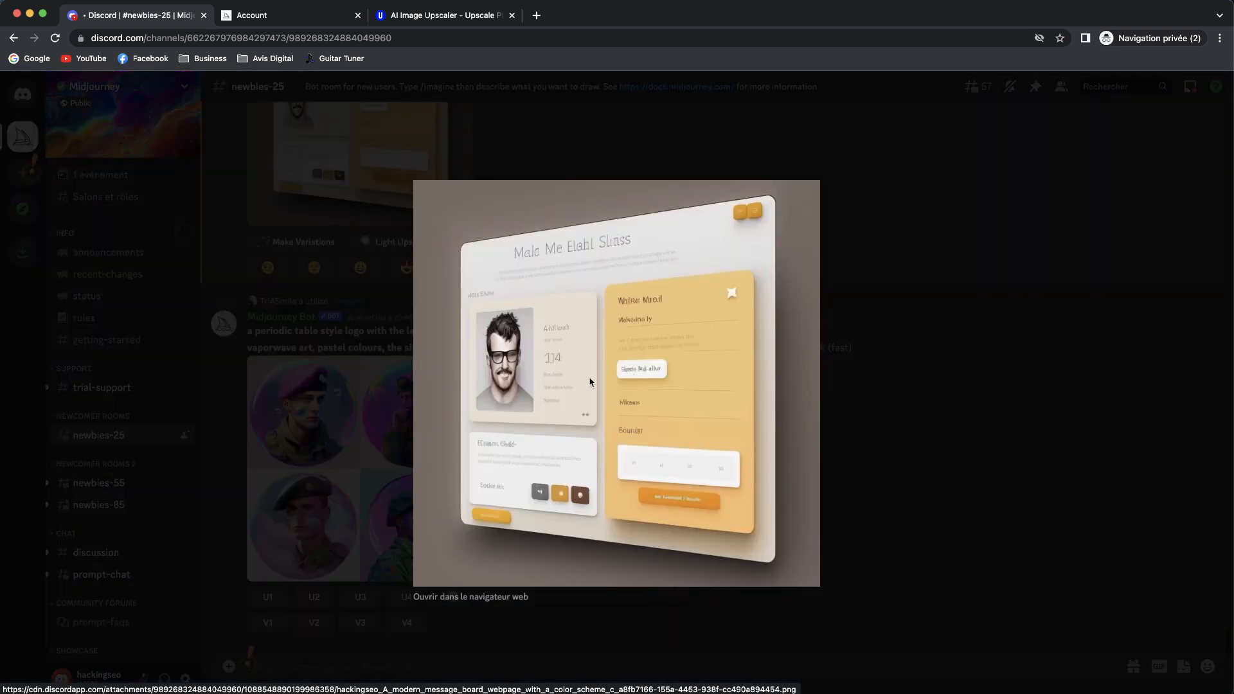
Save the enlarged message board image to the Bureau folder under its suggested name and dismiss the download notice
right_click(585, 316)
left_click(542, 334)
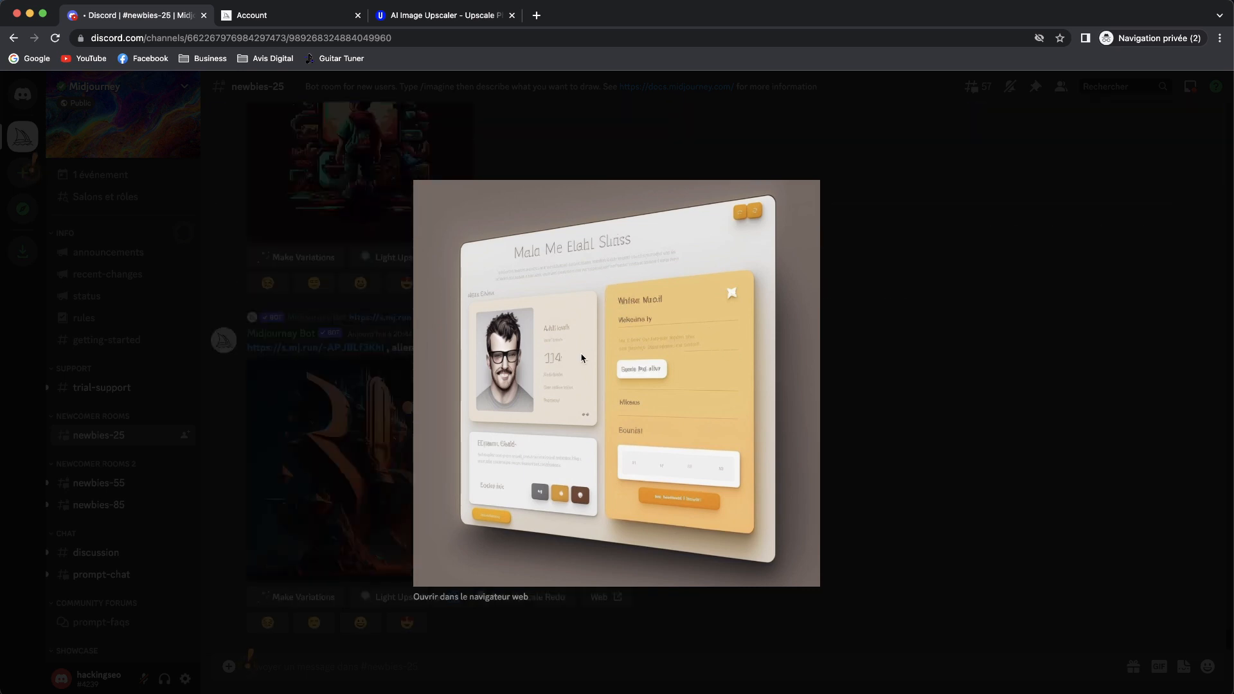
right_click(584, 331)
left_click(604, 353)
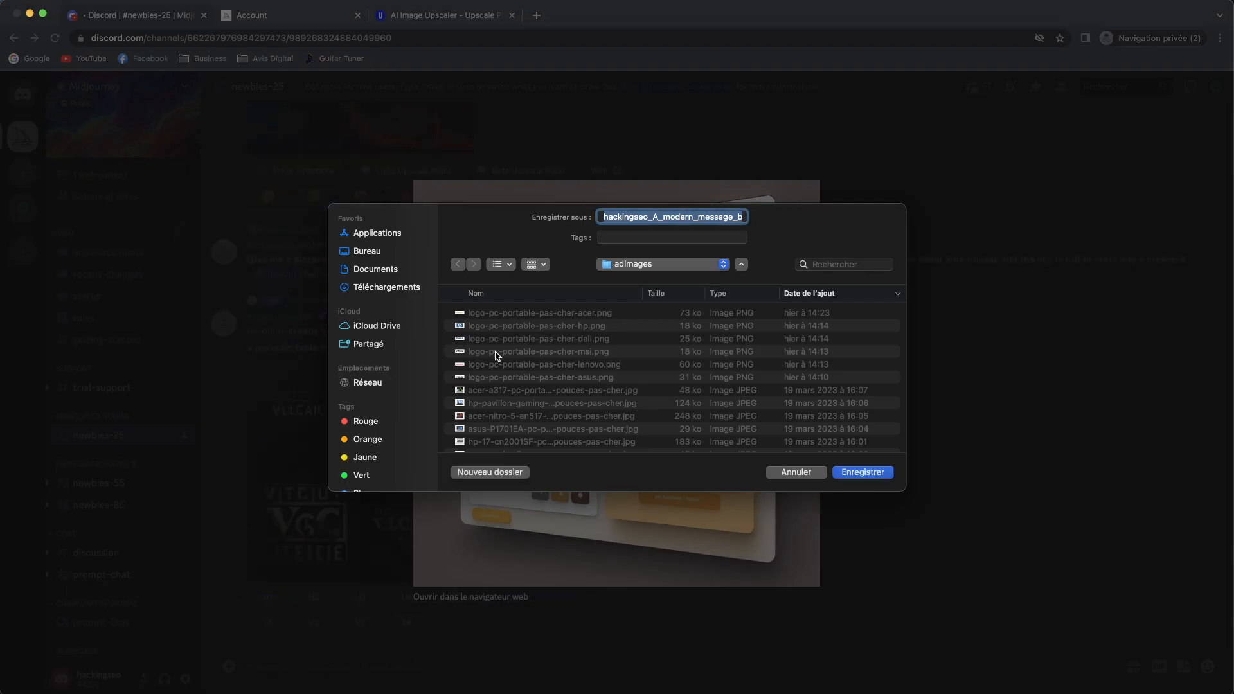
left_click(388, 252)
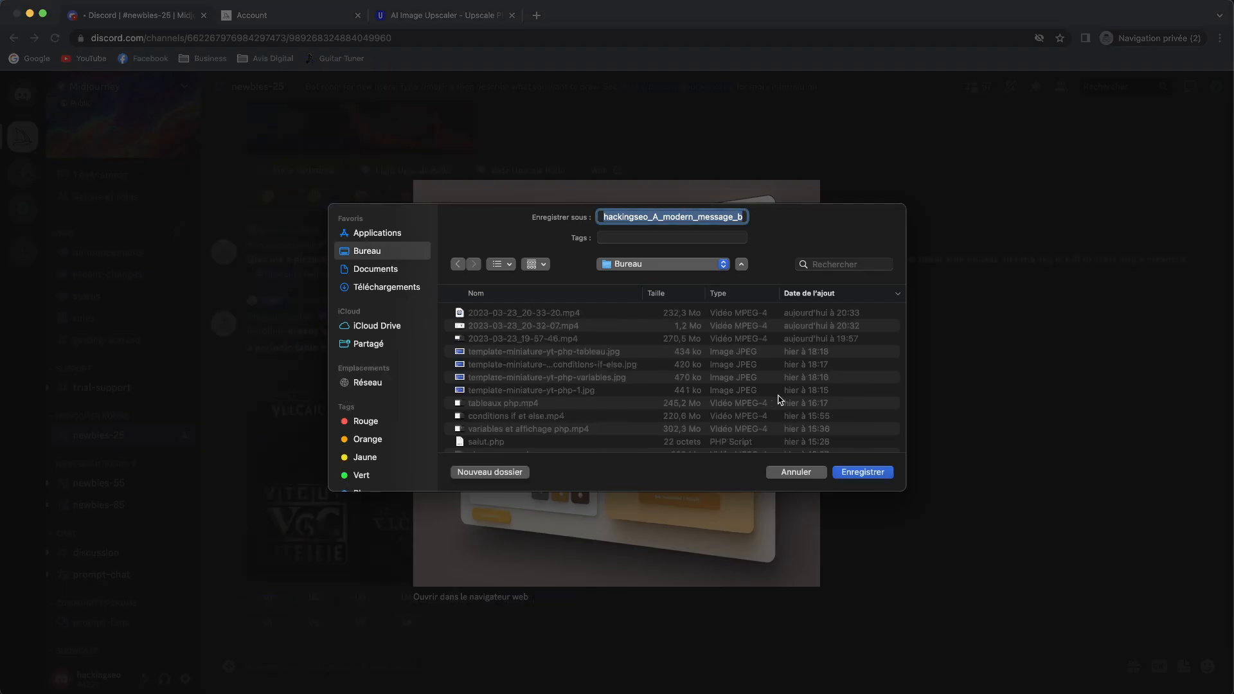
left_click(863, 472)
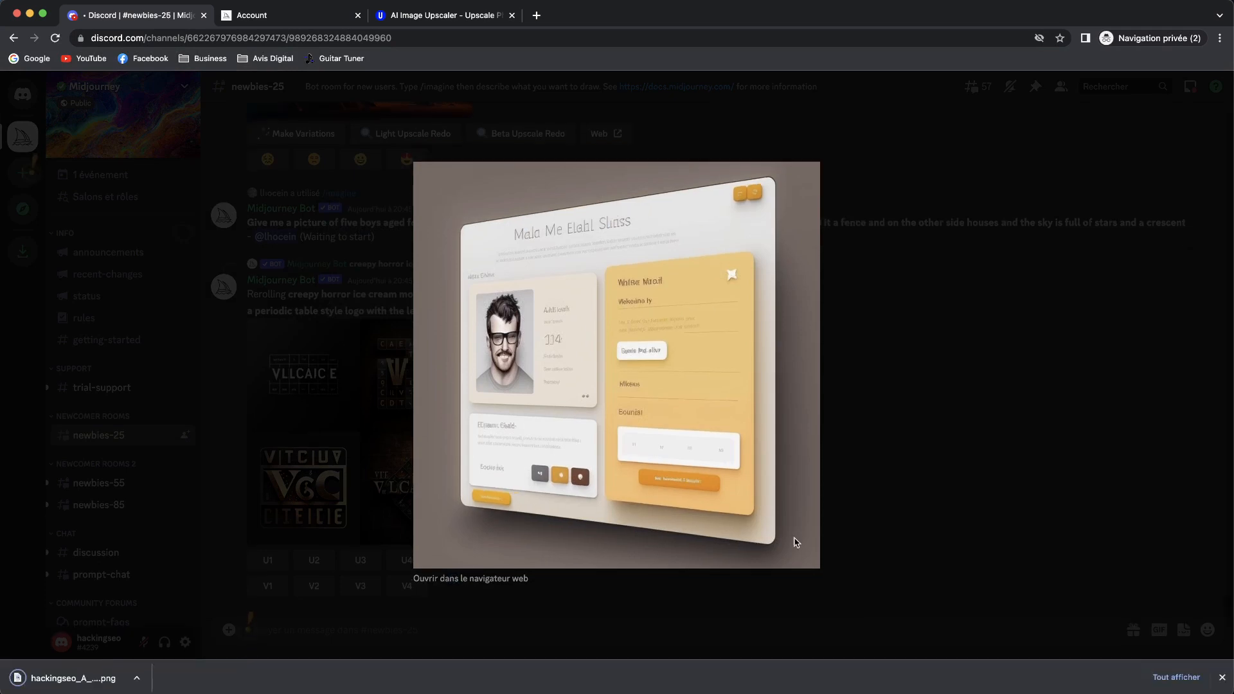
left_click(1222, 677)
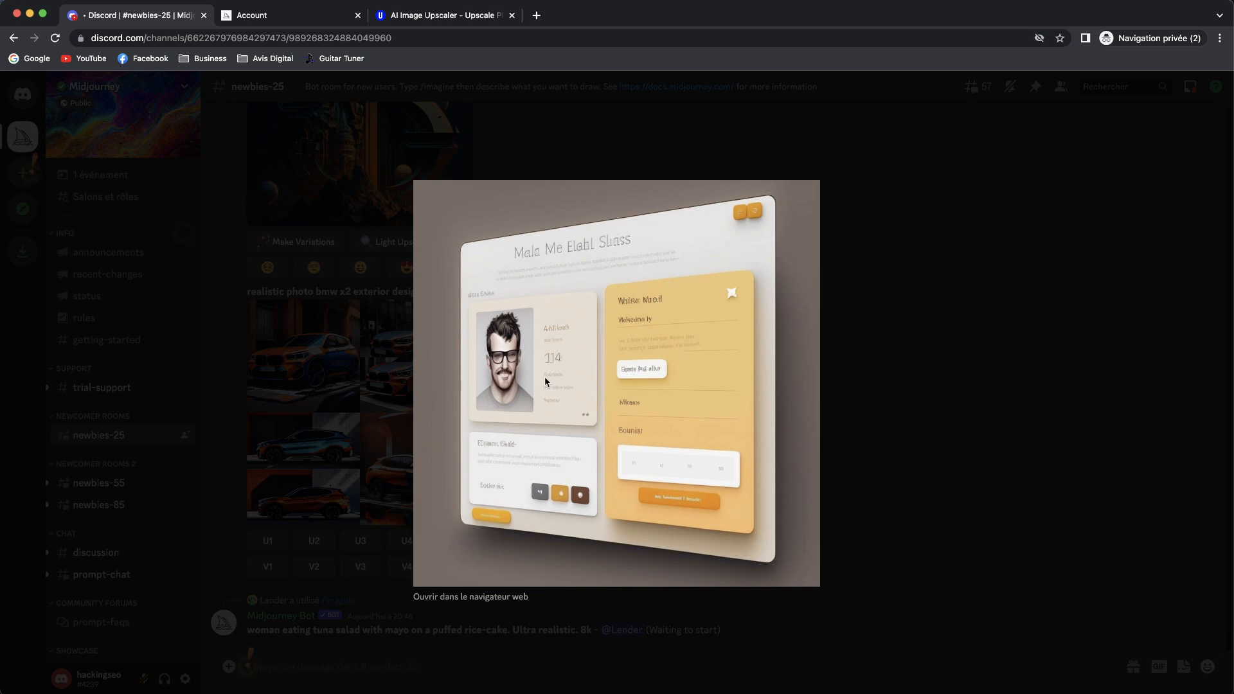
Close the message board preview and view the upscaled "alien castles, science fiction, neon" image enlarged
left_click(875, 331)
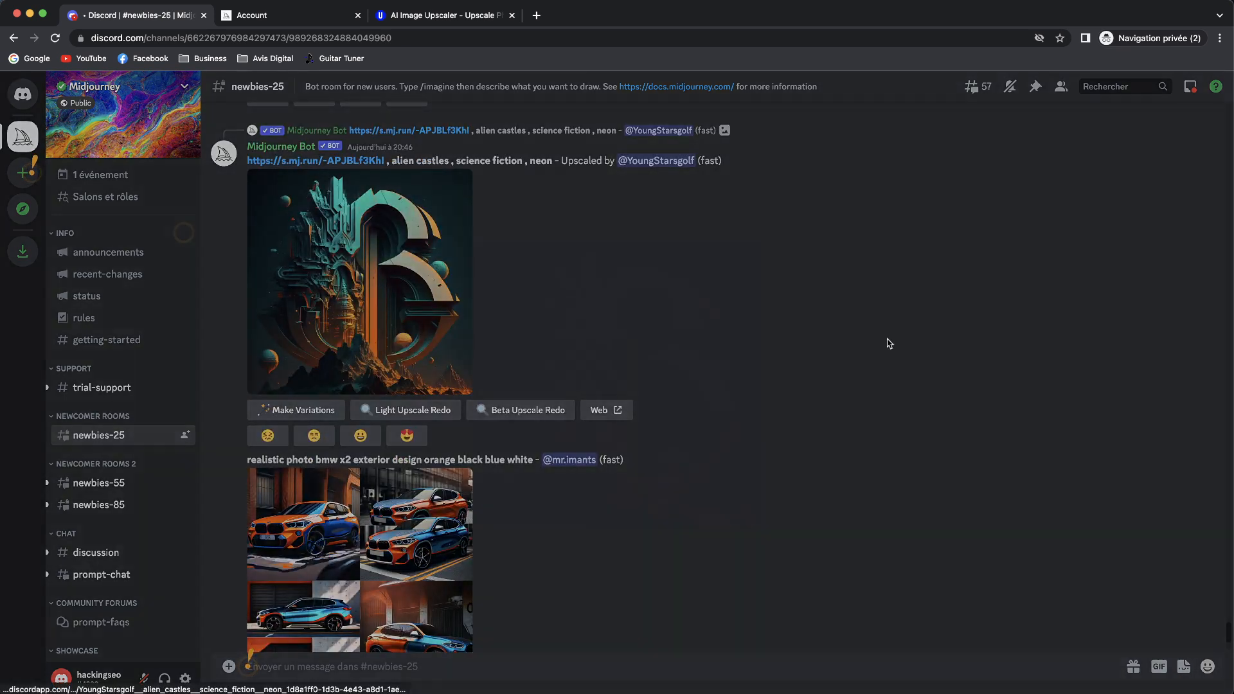
left_click(364, 249)
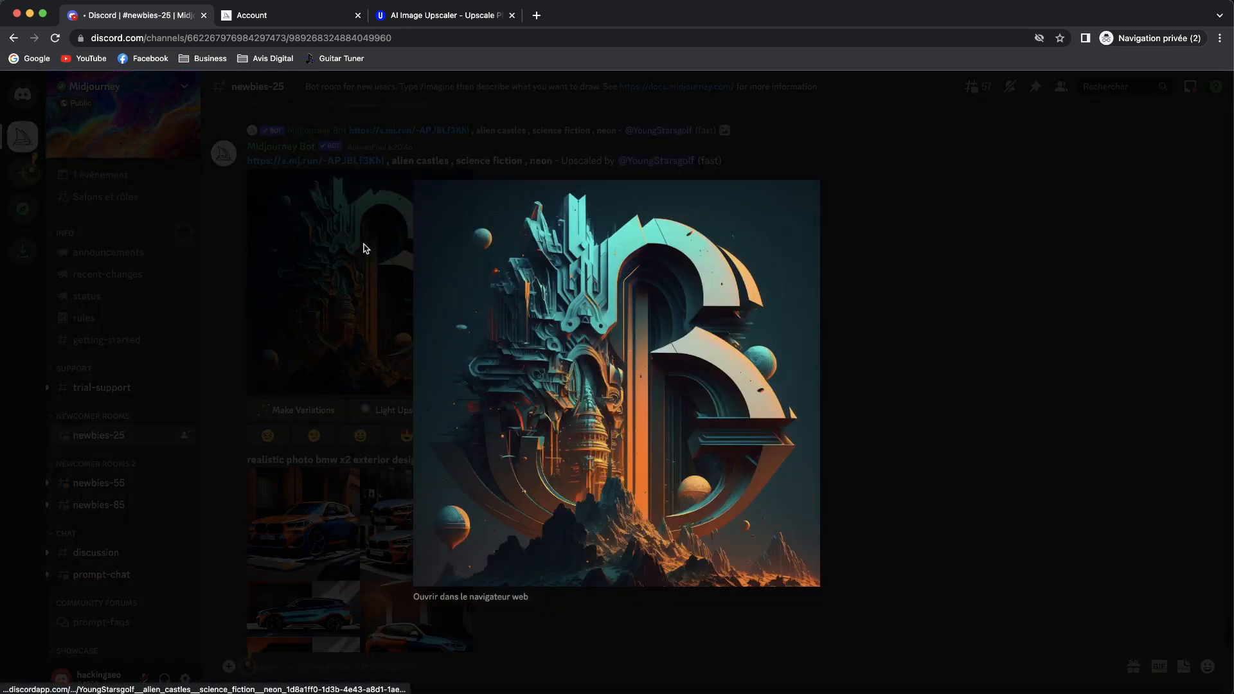
left_click(893, 298)
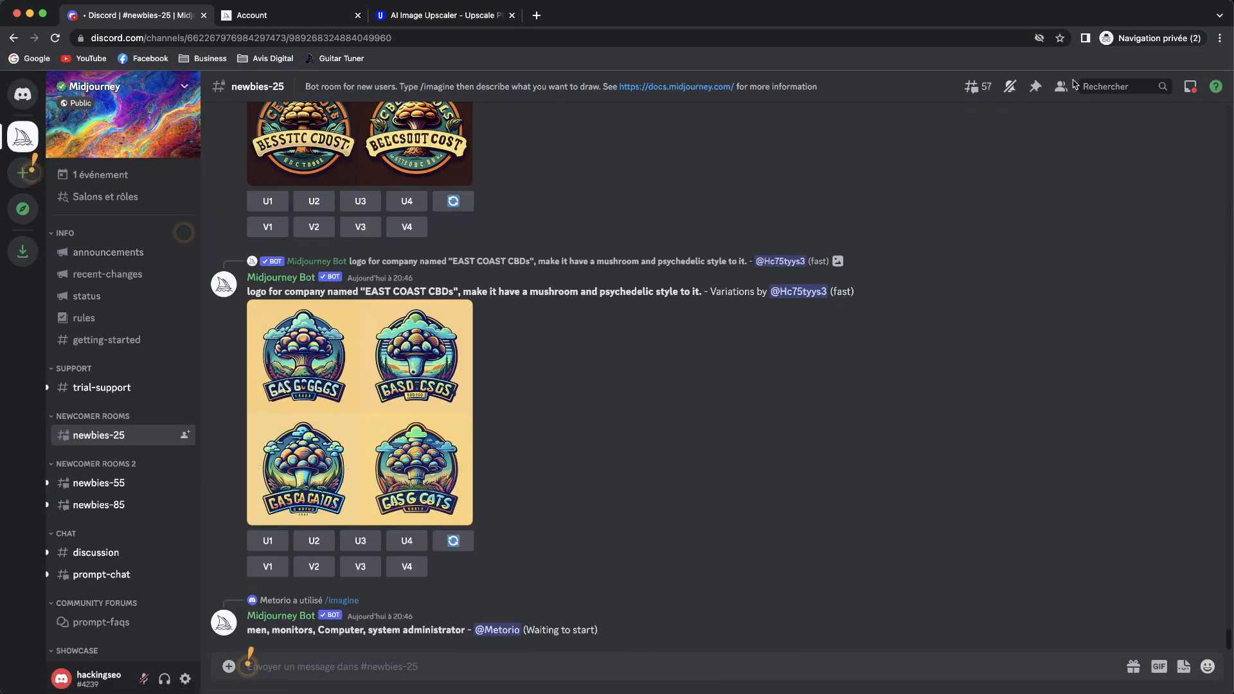
Switch to the Midjourney website, check the account options and open the home gallery of generated images
left_click(242, 21)
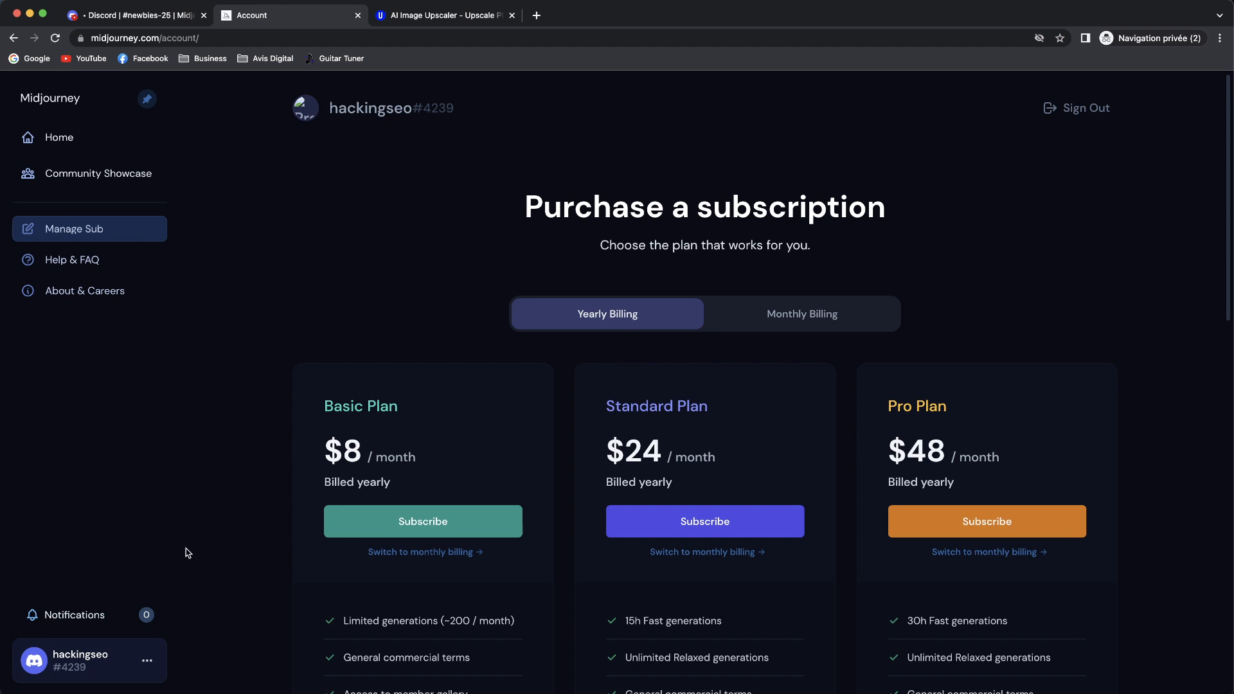
left_click(144, 665)
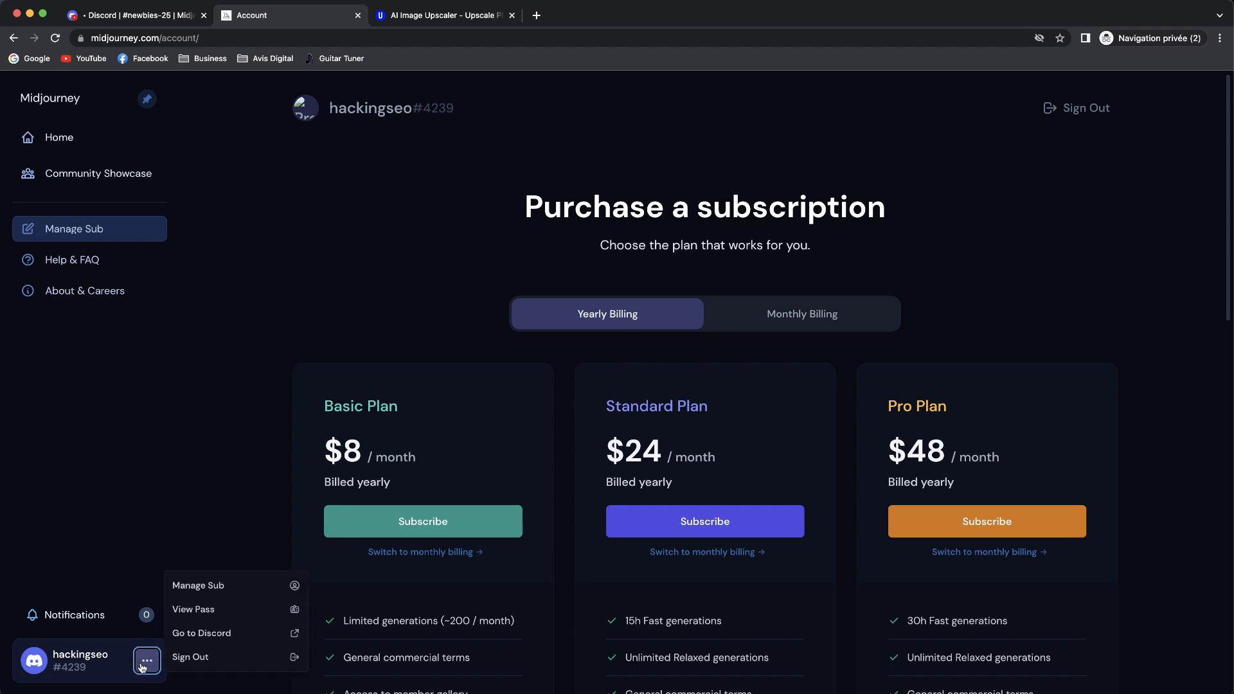
left_click(76, 662)
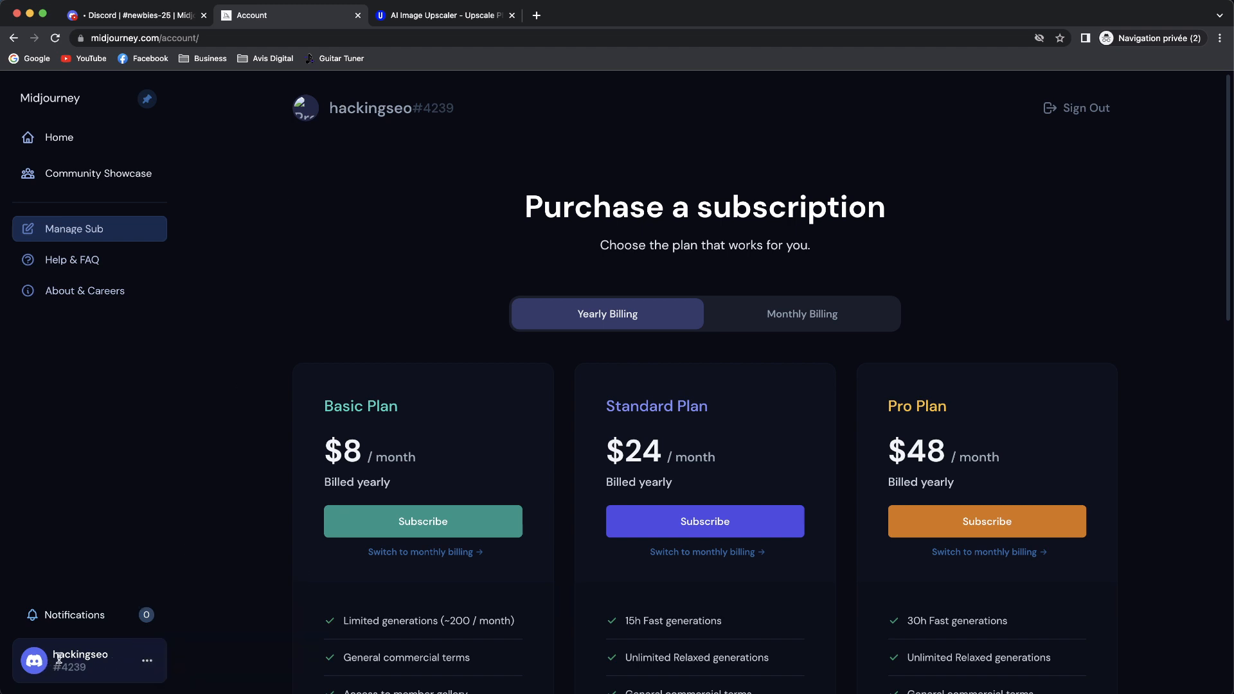
left_click(147, 671)
left_click(130, 361)
left_click(59, 132)
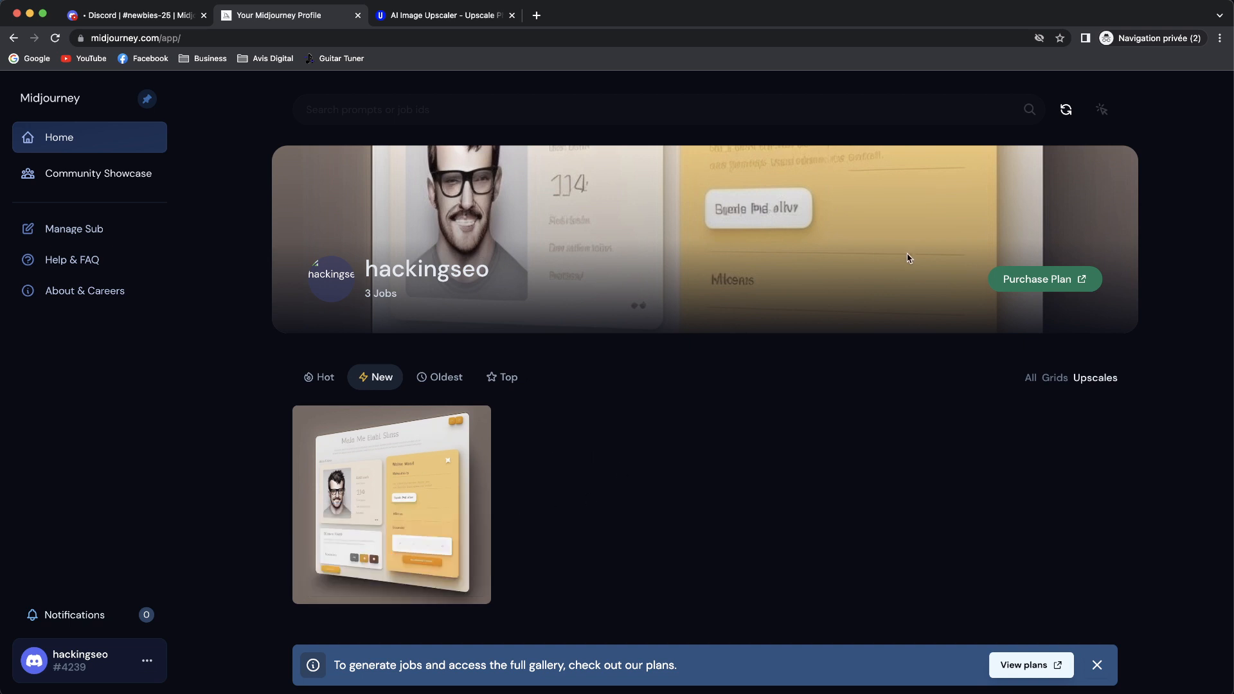
Review the options offered for the upscaled message board image in the Midjourney gallery, without choosing one
mouse_move(466, 438)
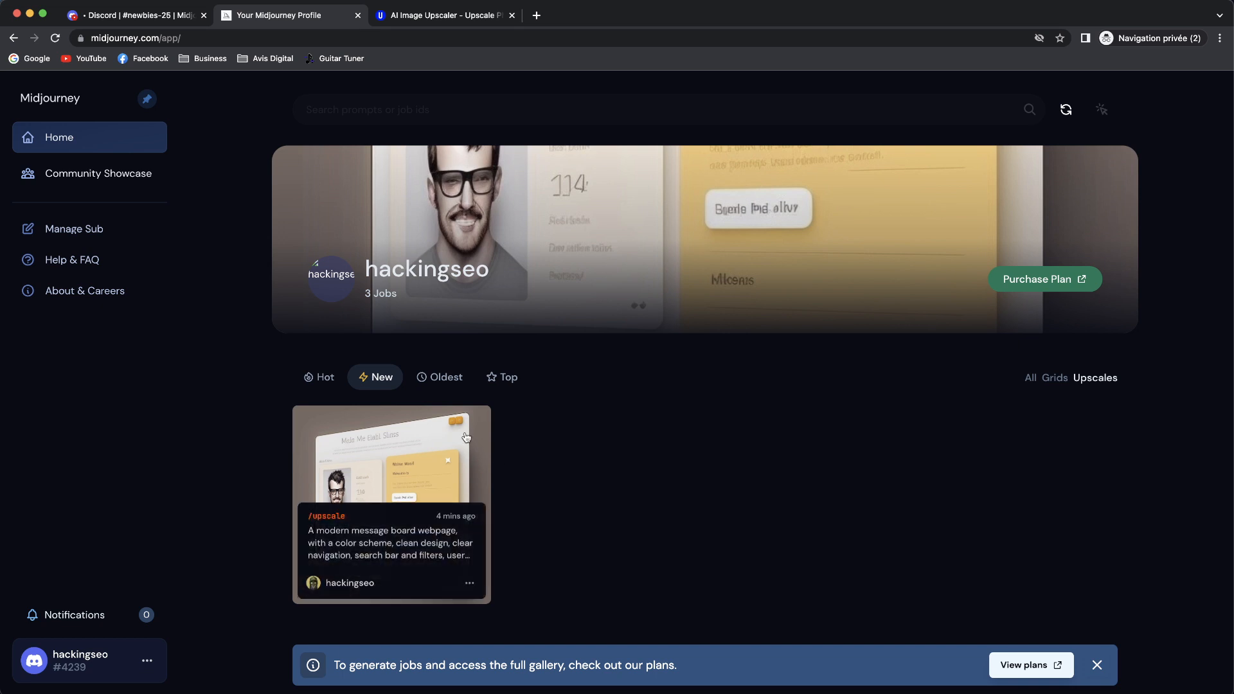
left_click(469, 582)
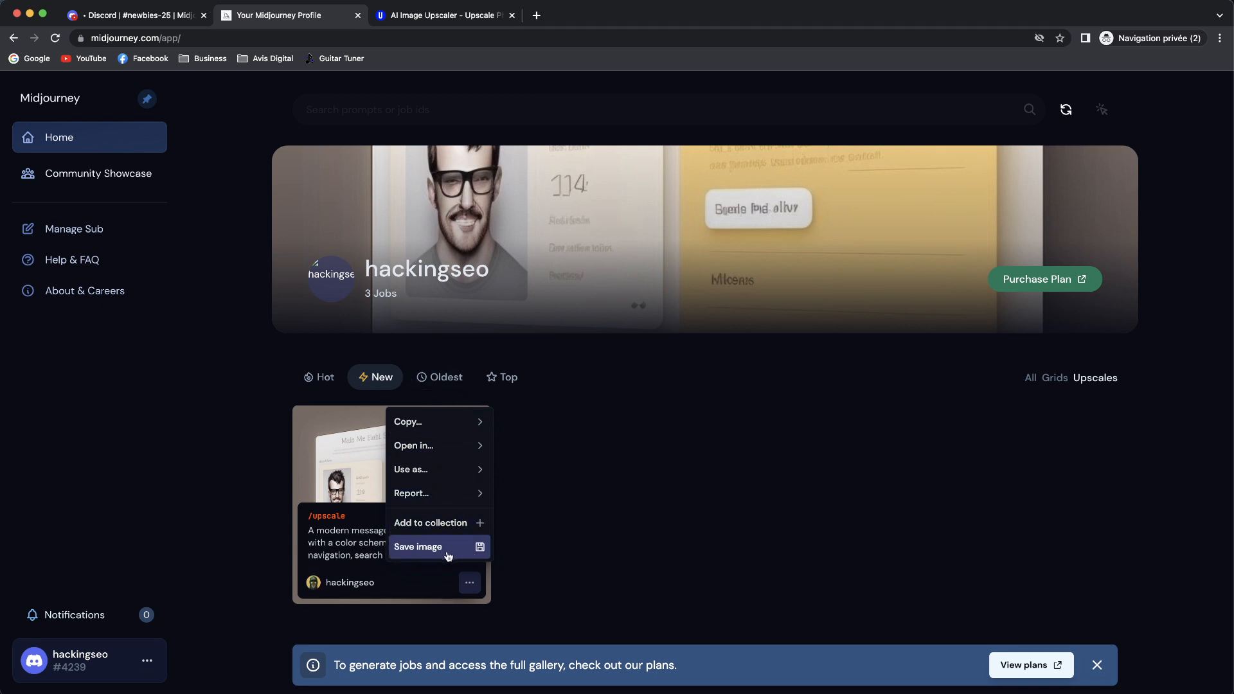
left_click(589, 508)
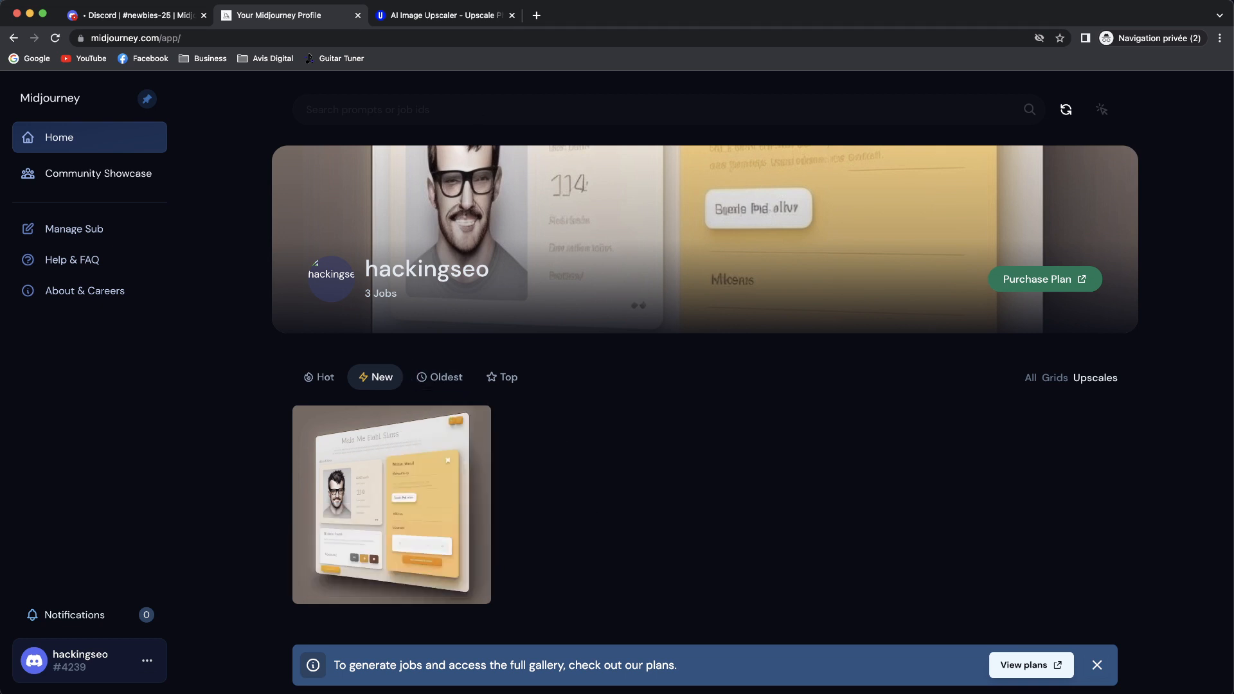
Switch to Img.Upscaler, set the enlargement to 400% and add the message board PNG saved in the Bureau folder
left_click(417, 19)
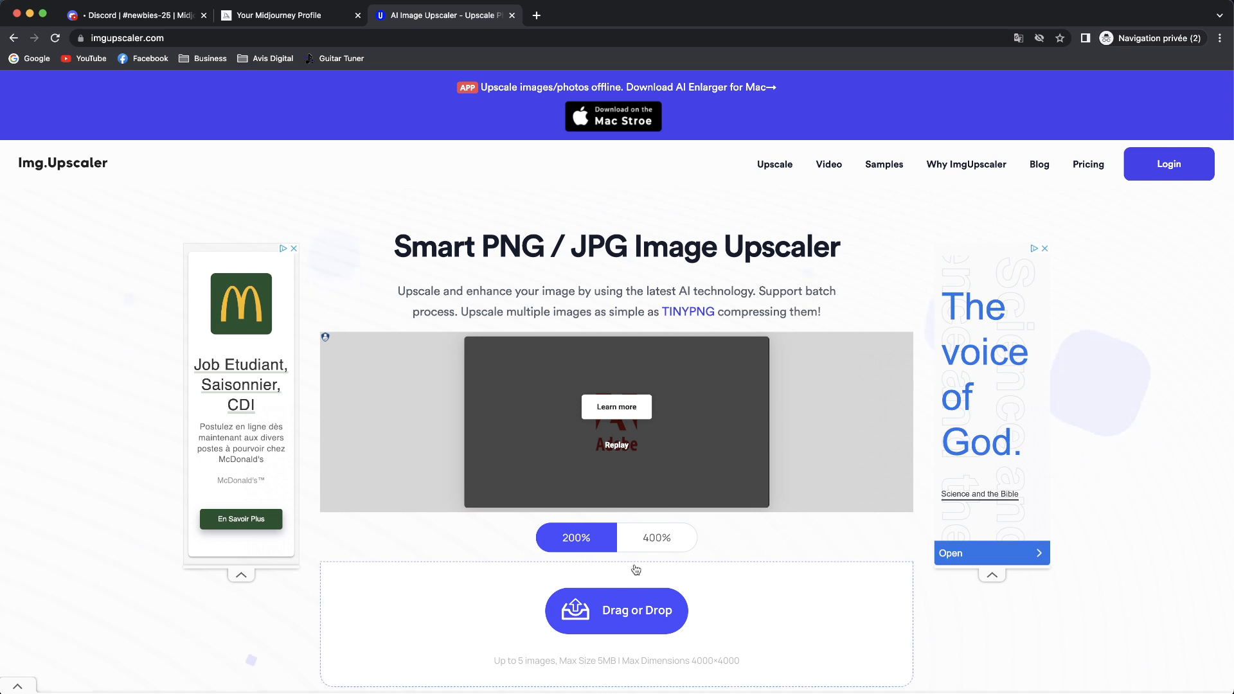
left_click(642, 541)
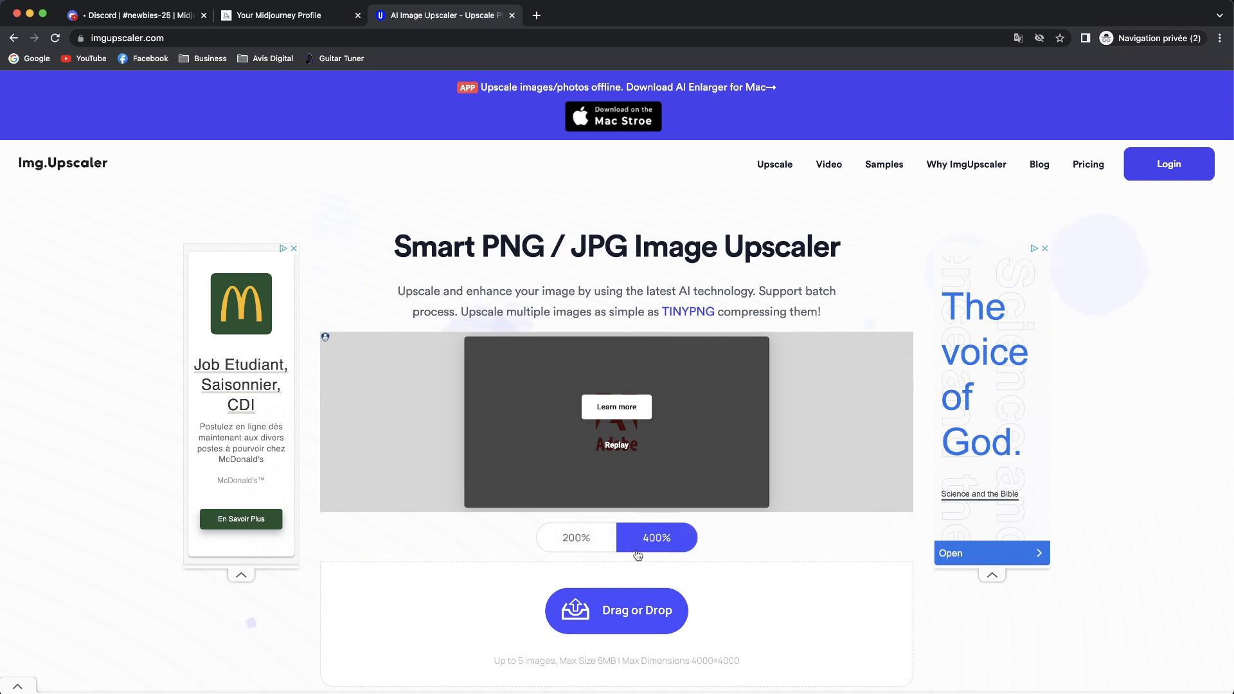
scroll(639, 556, "down", 3)
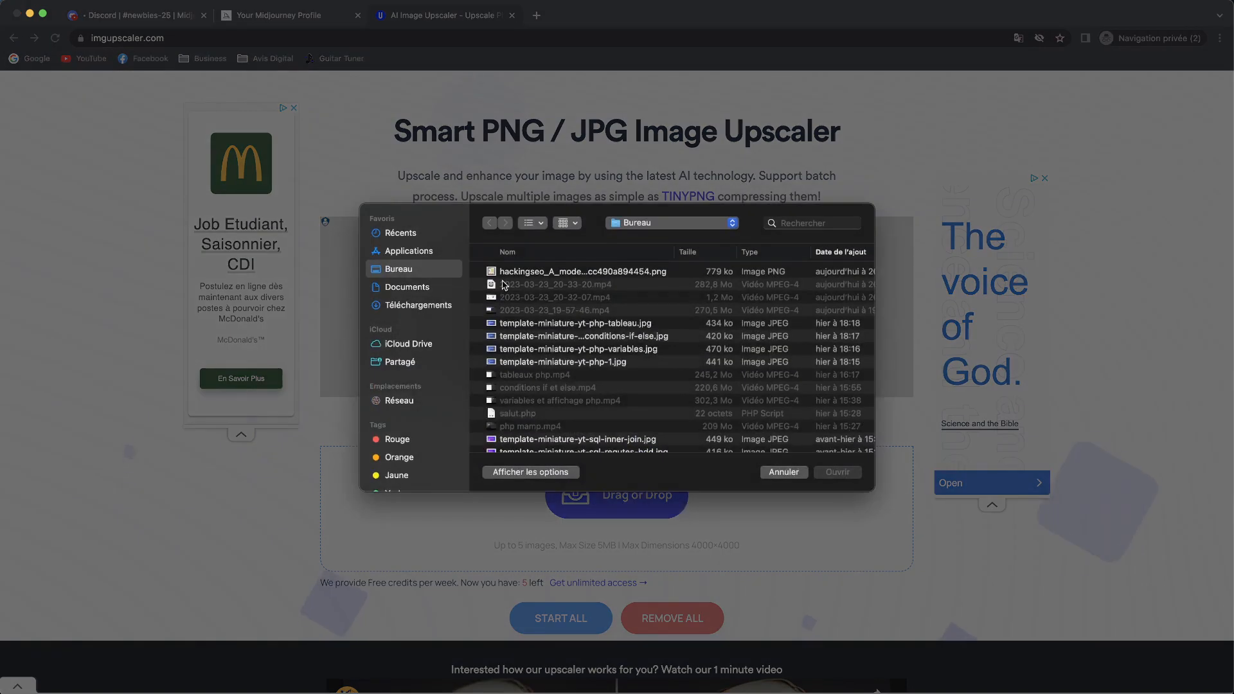
double_click(511, 273)
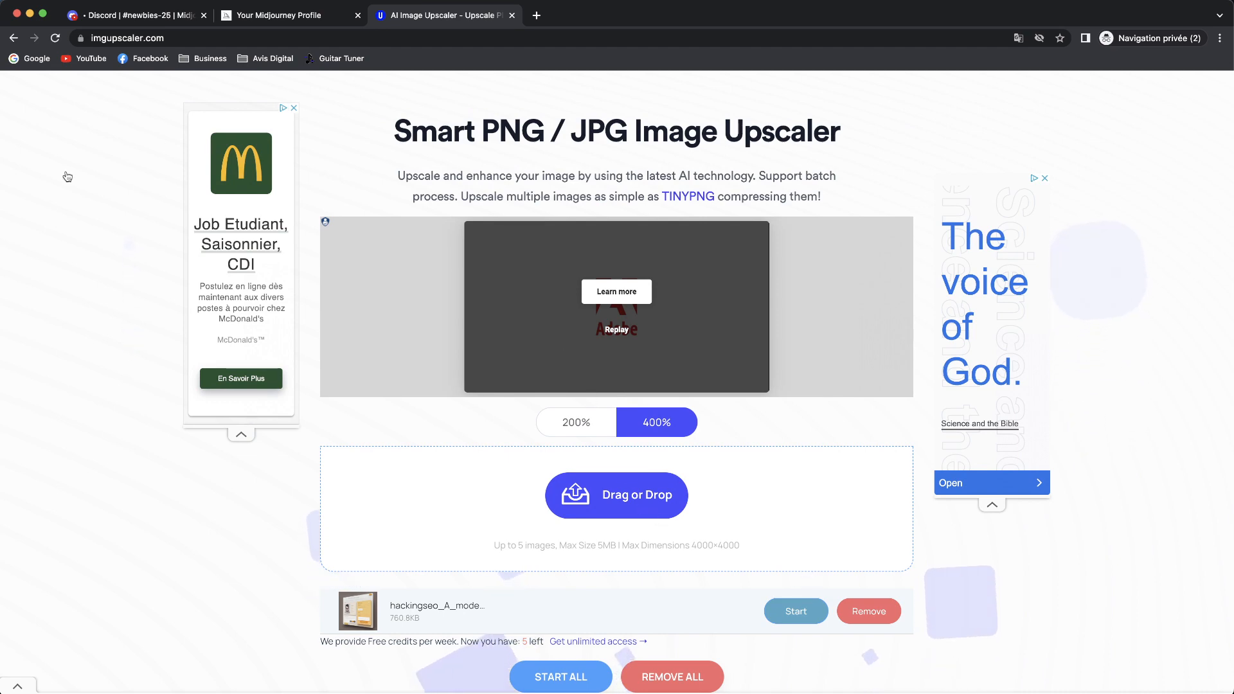
Search Google for "ia upscale" in a new tab
left_click(536, 15)
type("ia upscale")
key("Return")
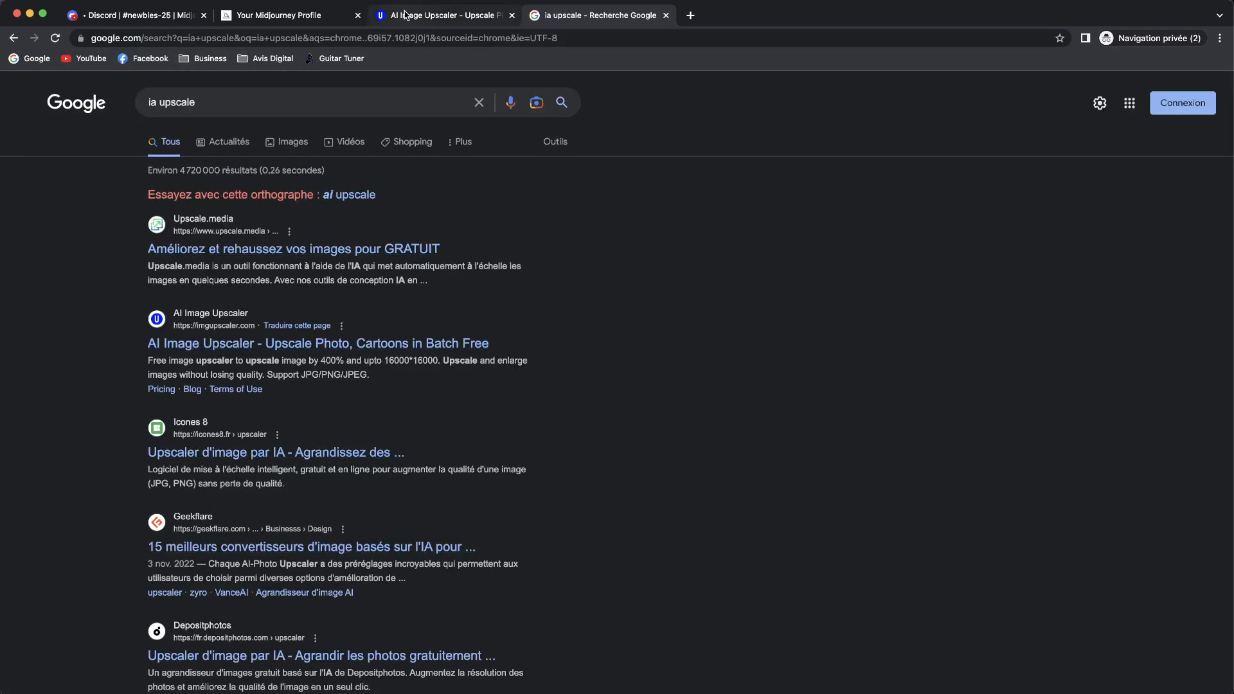
Return to Img.Upscaler and start the 400% upscale of all queued images
left_click(444, 14)
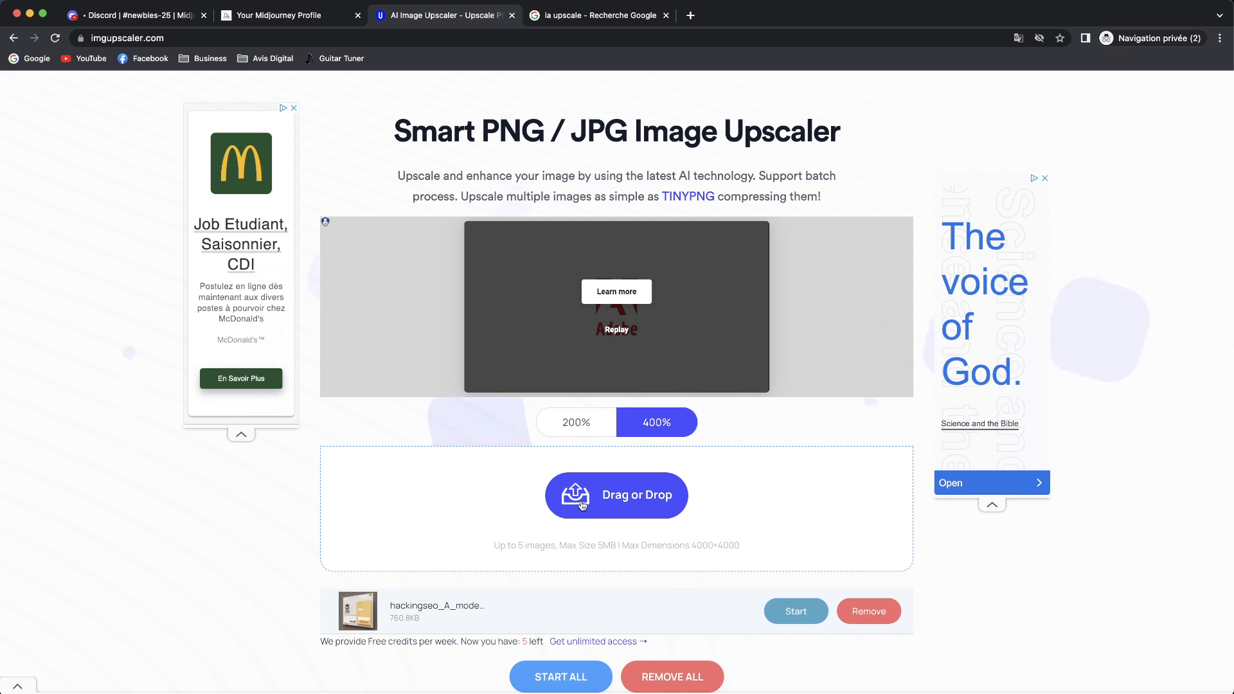
scroll(602, 547, "down", 2)
scroll(602, 547, "down", 1)
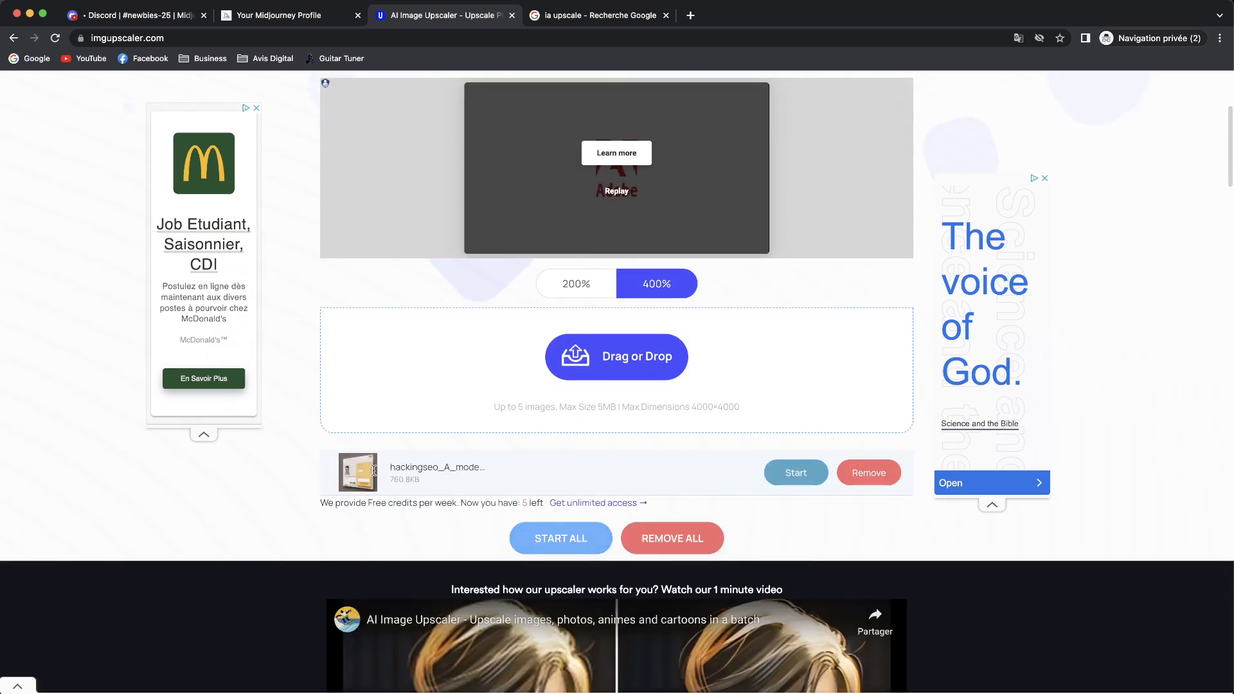
left_click(515, 529)
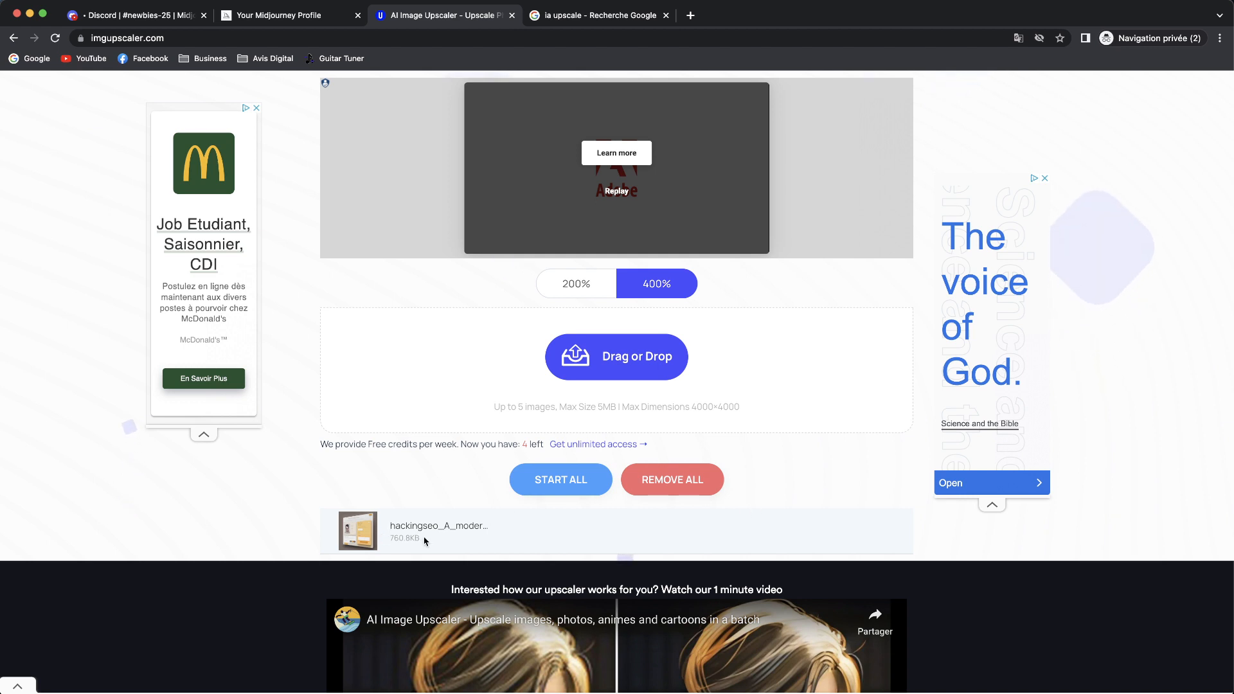
Check the message board image's entry in the processing list and the remaining free weekly credits
scroll(397, 532, "down", 2)
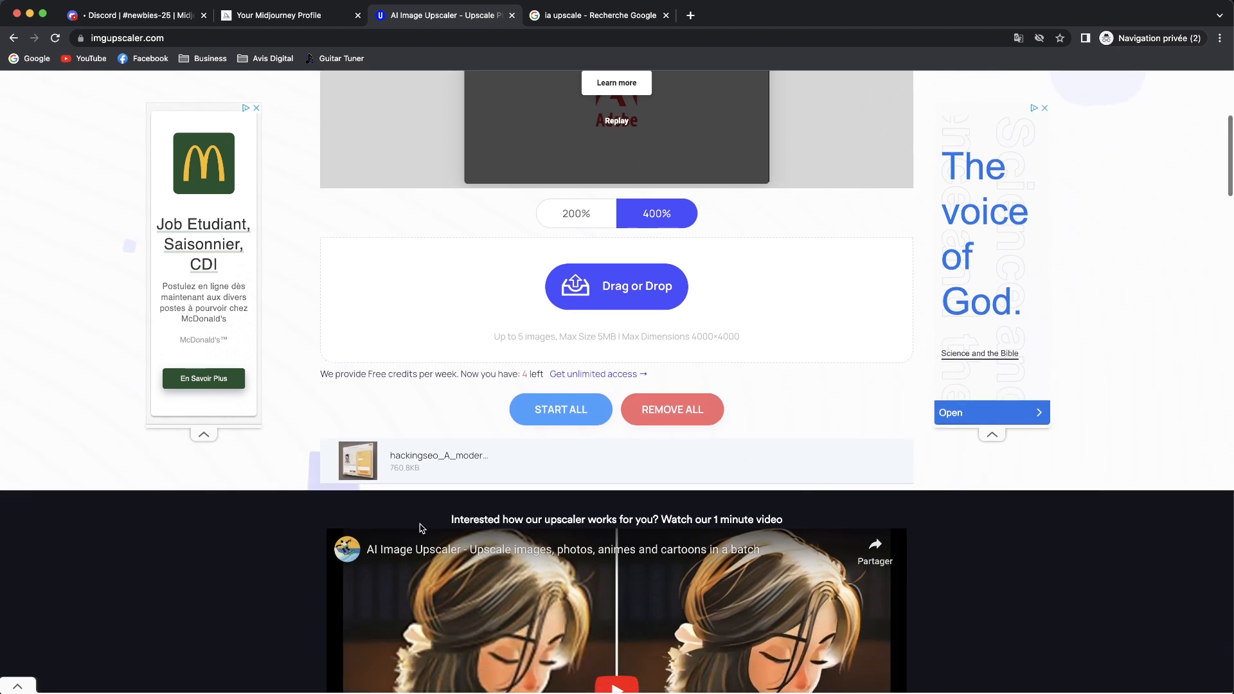
scroll(418, 523, "up", 3)
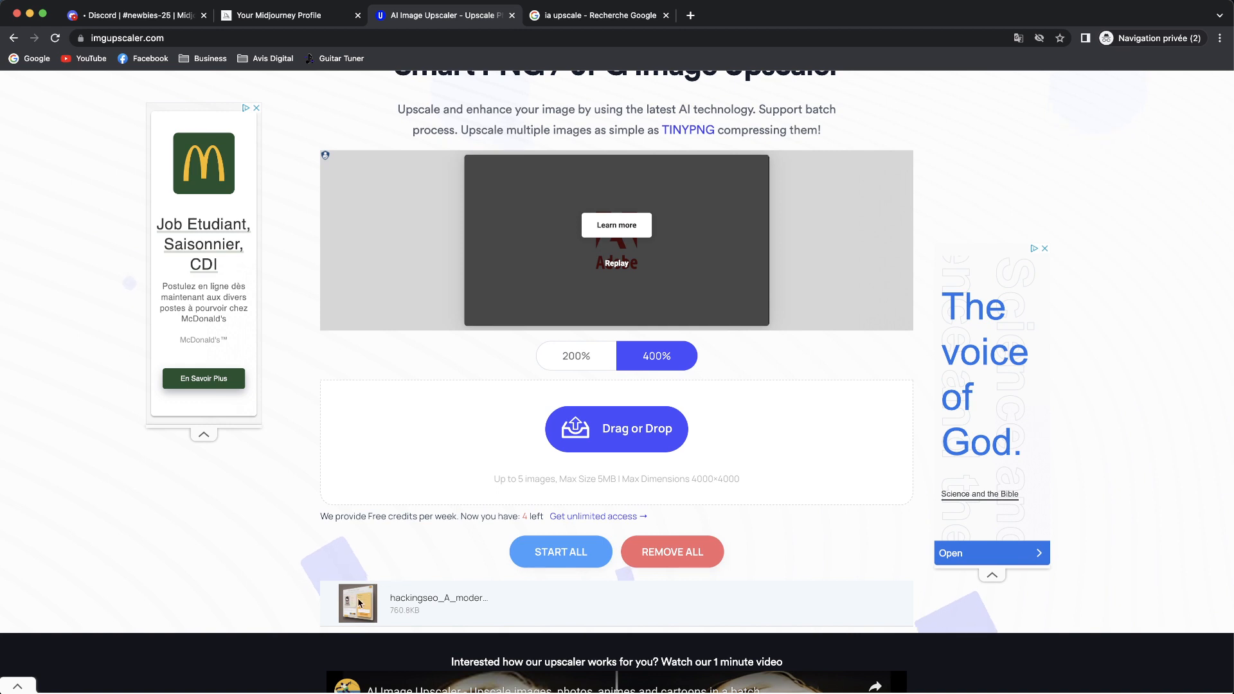
left_click_drag(475, 599, 519, 601)
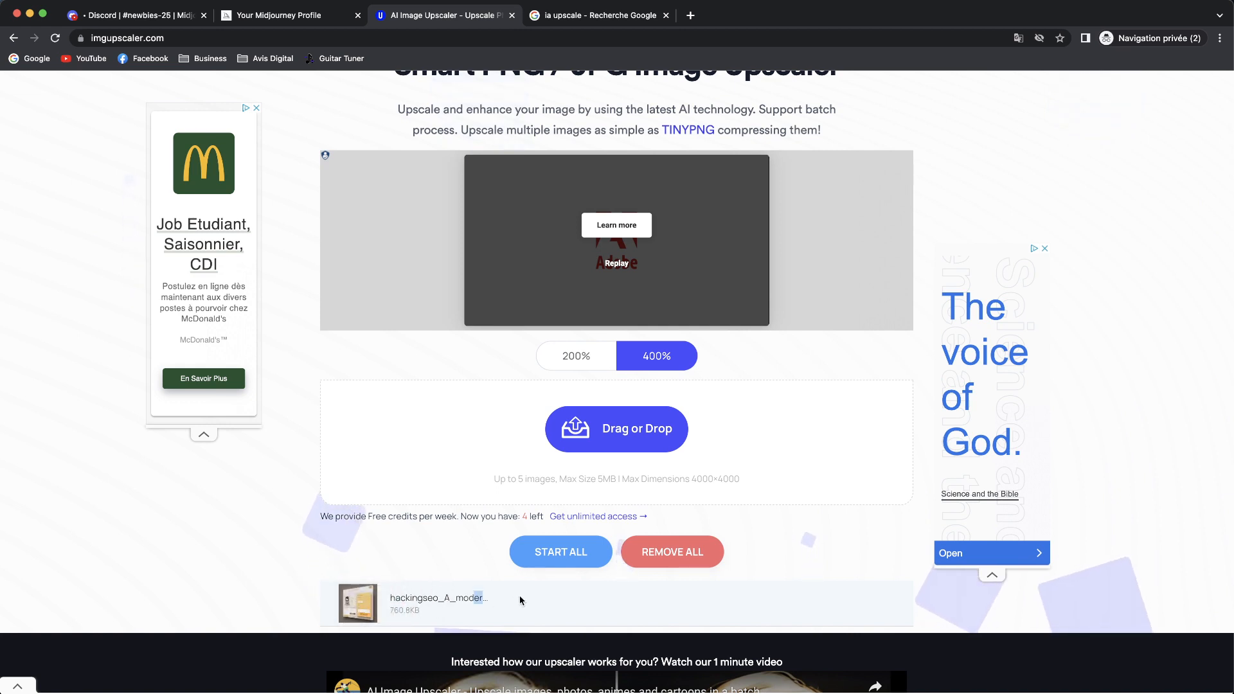
left_click_drag(528, 516, 513, 517)
scroll(421, 512, "up", 3)
scroll(422, 512, "down", 4)
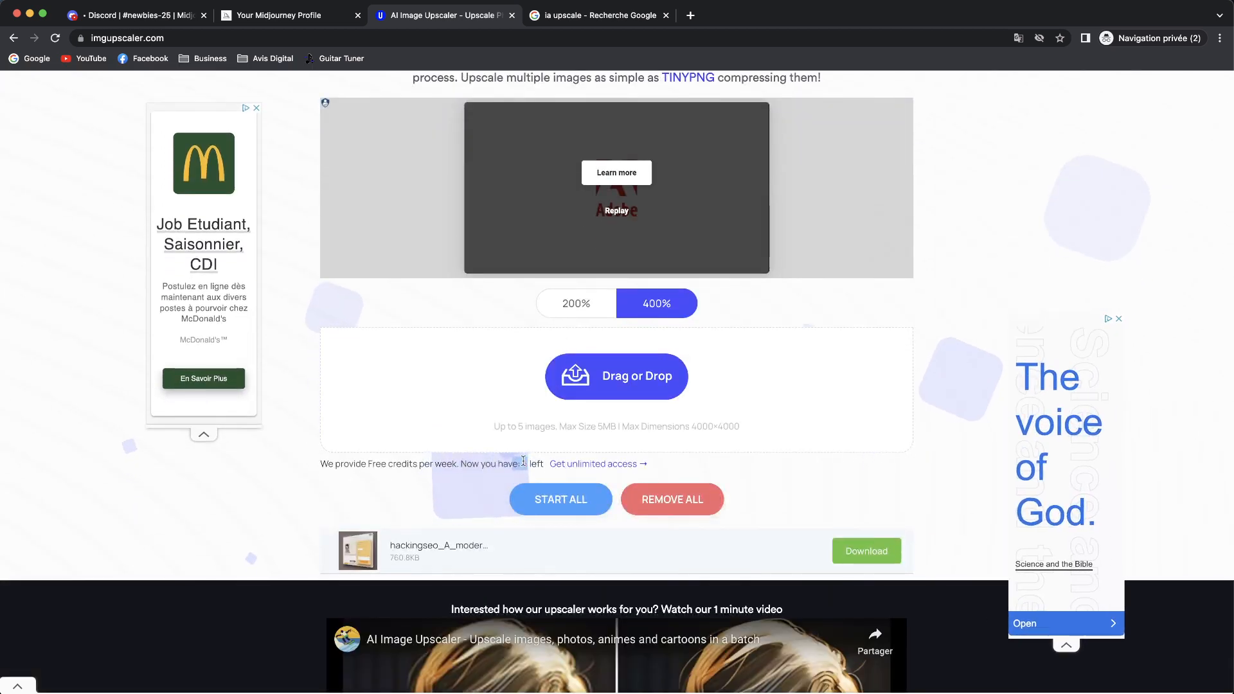
scroll(508, 470, "down", 1)
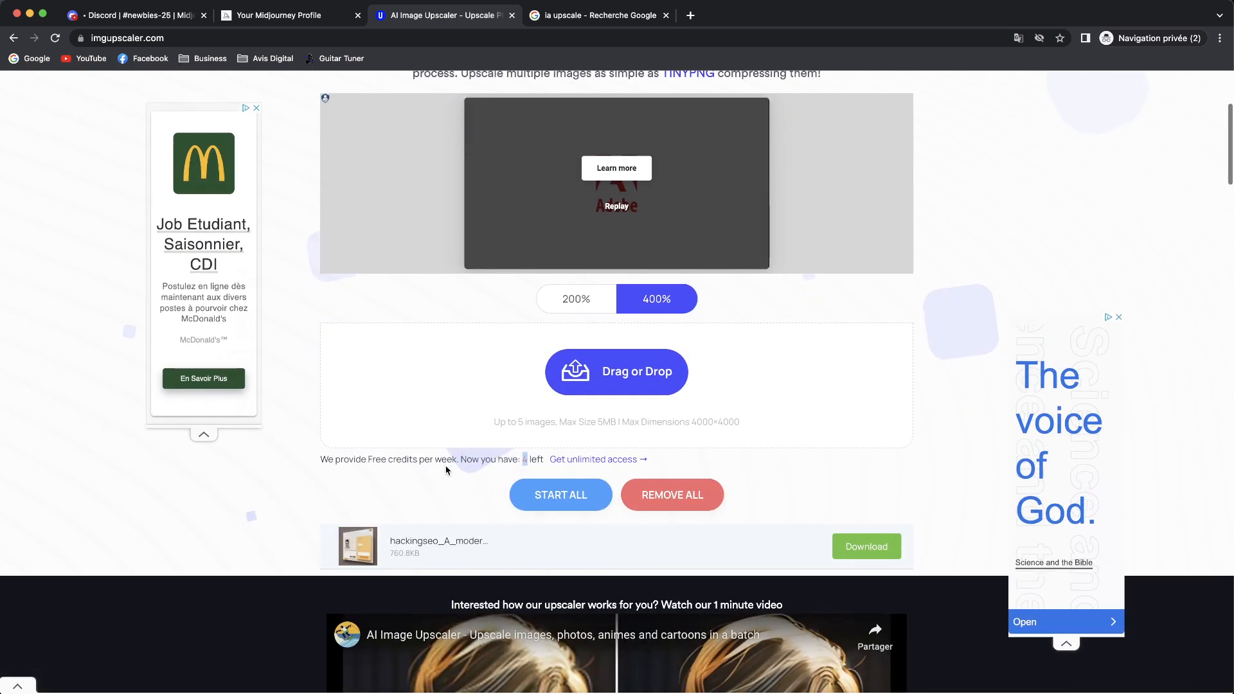
double_click(447, 469)
Download the 400% upscaled message board image from the processed list
scroll(643, 270, "up", 5)
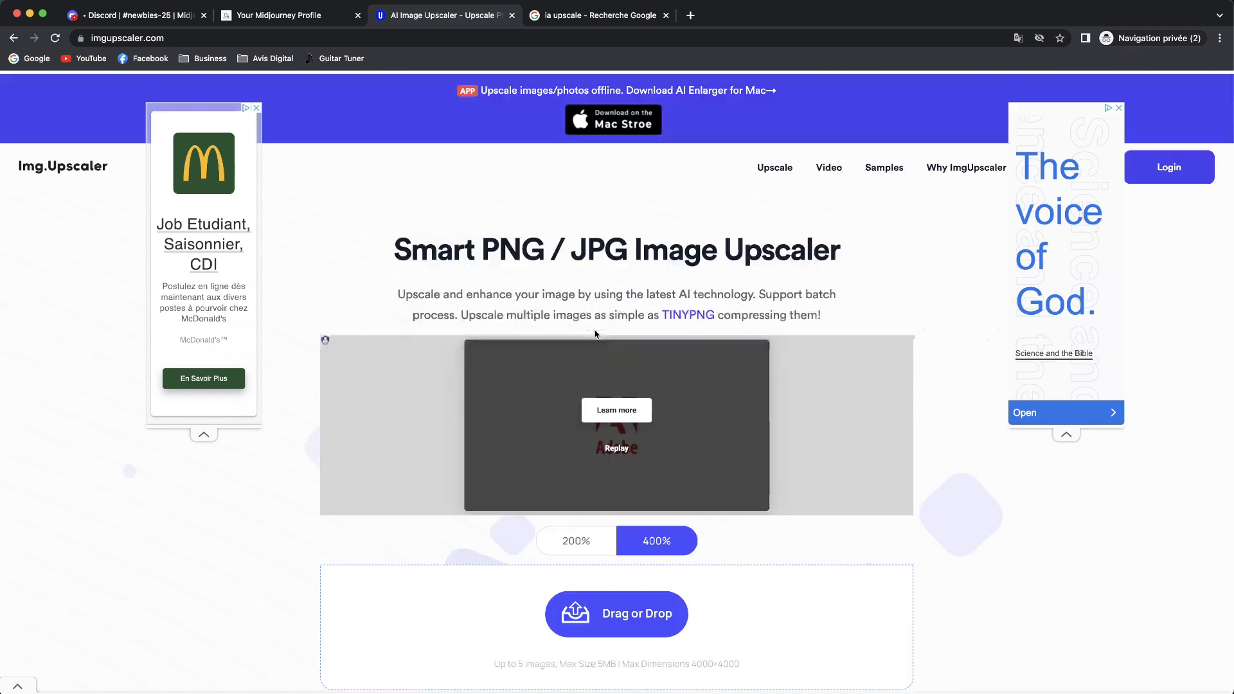
scroll(733, 353, "down", 10)
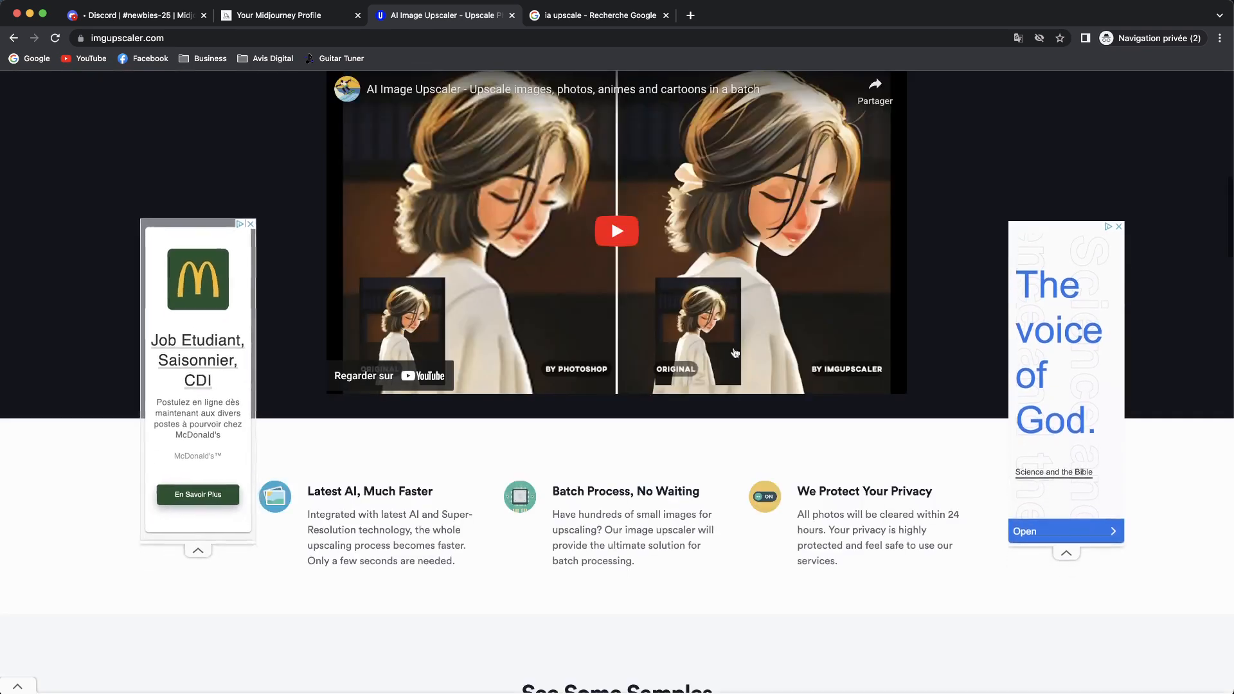
scroll(776, 439, "up", 6)
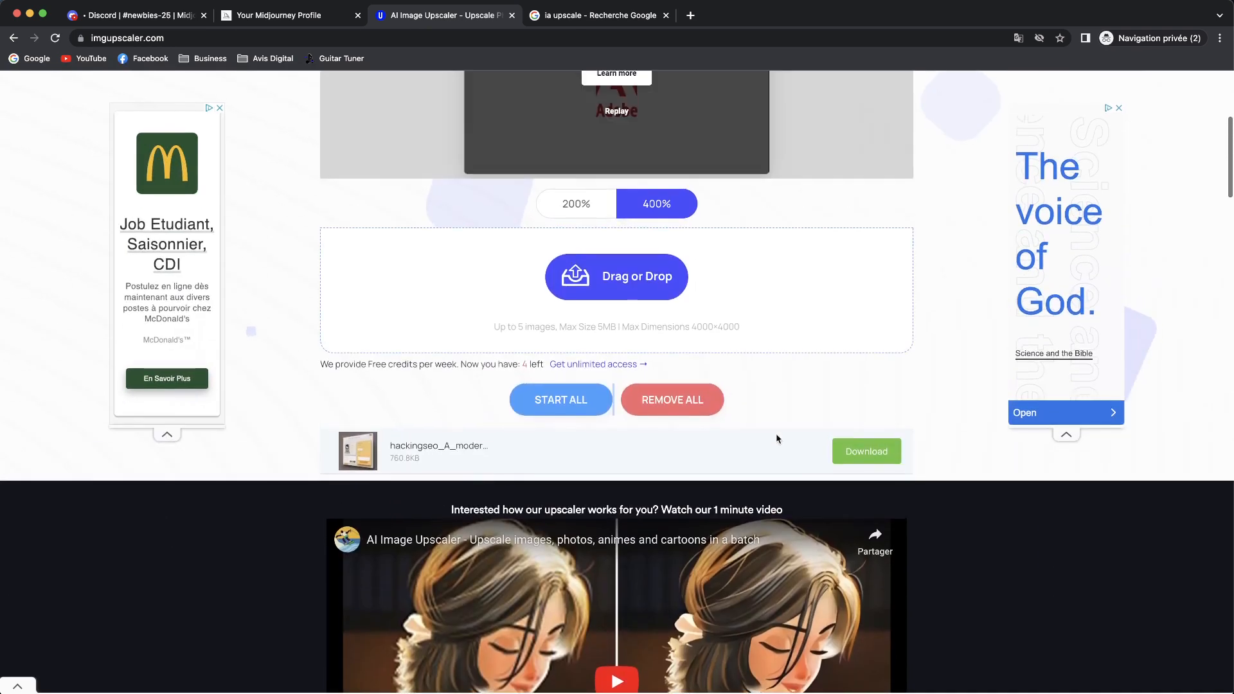
left_click(861, 451)
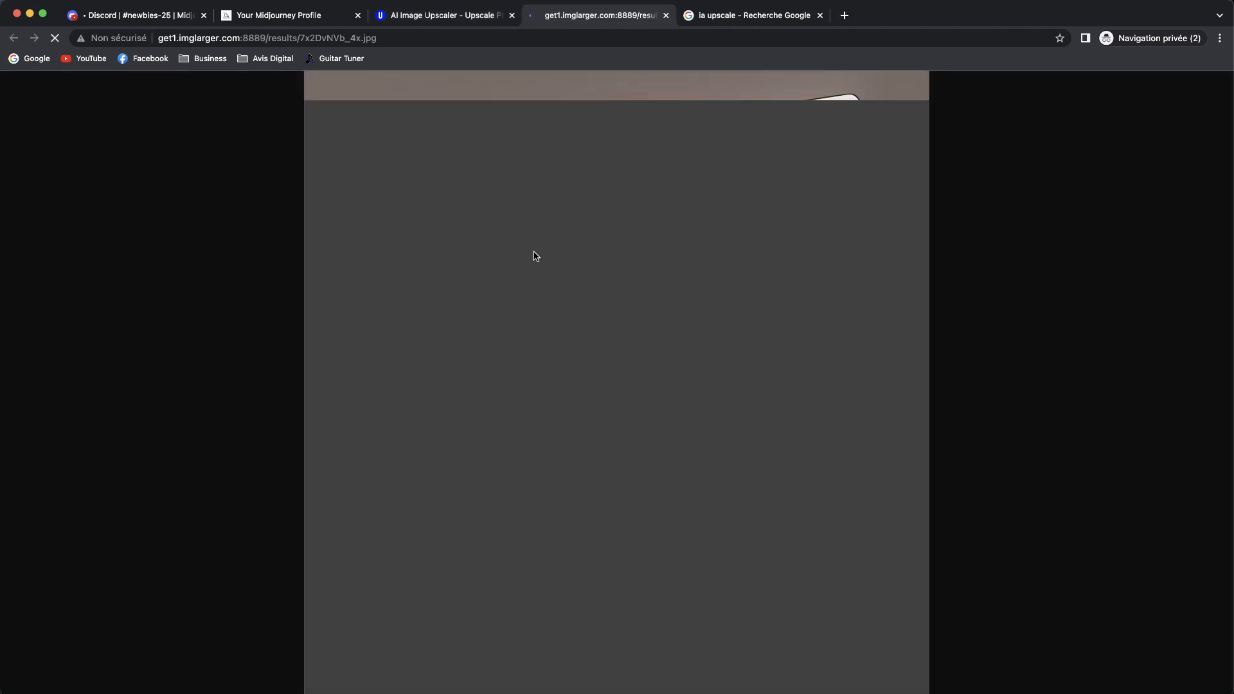